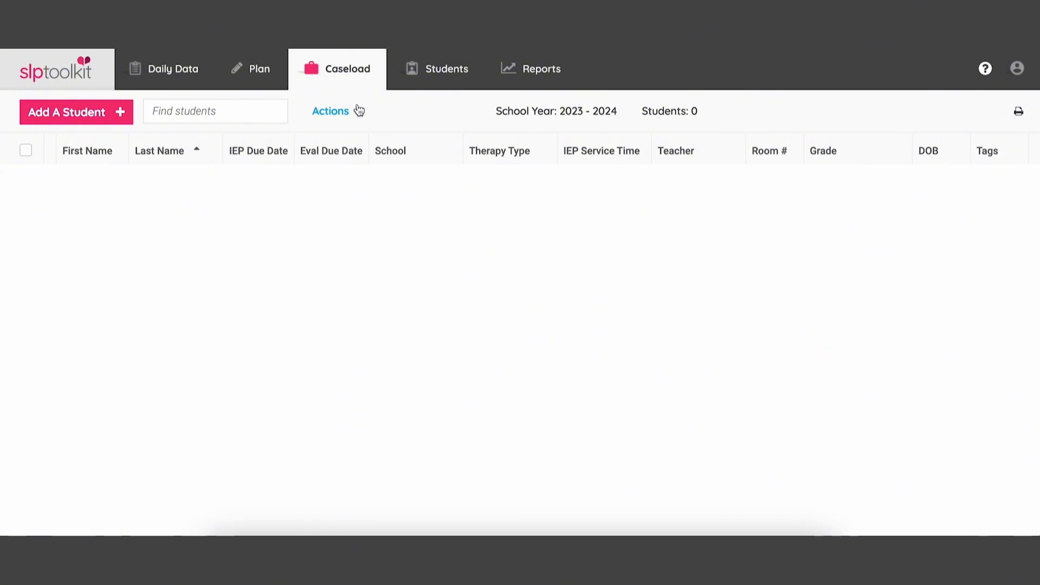
Step: Load the TK Caseload CSV file into the caseload import and mark its first row as a header
left_click(358, 122)
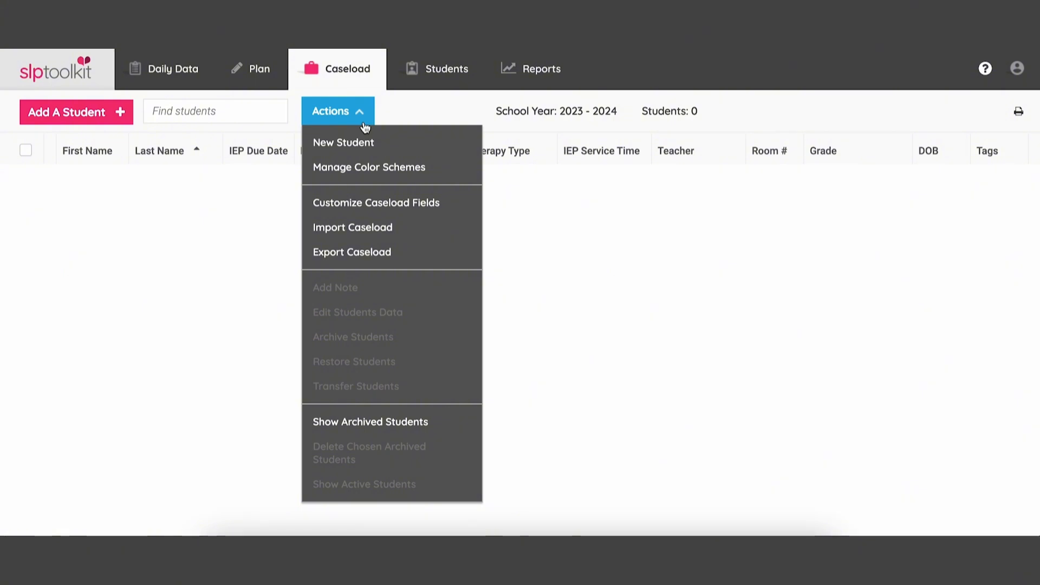
left_click(419, 232)
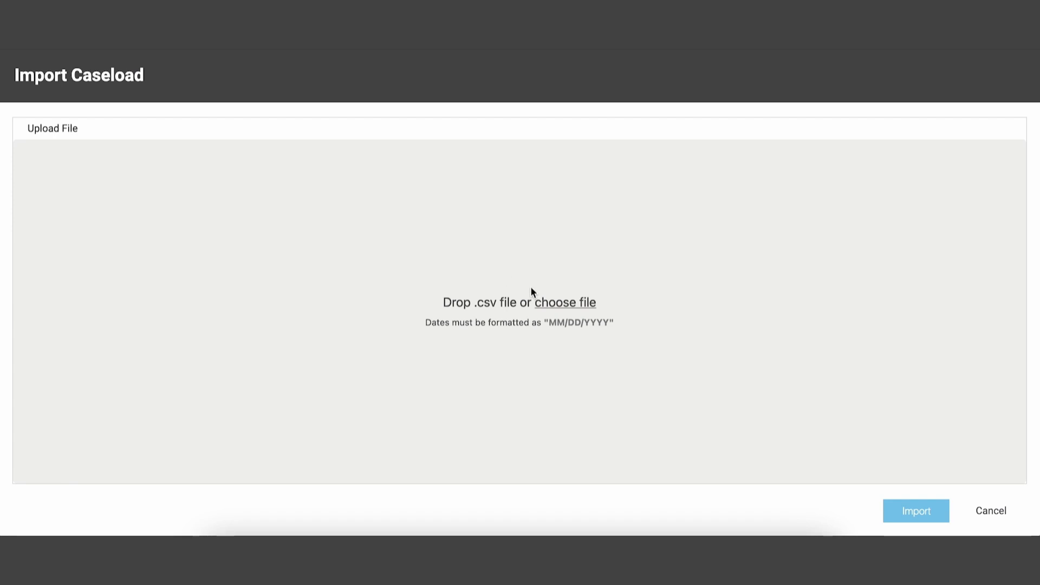
left_click(554, 303)
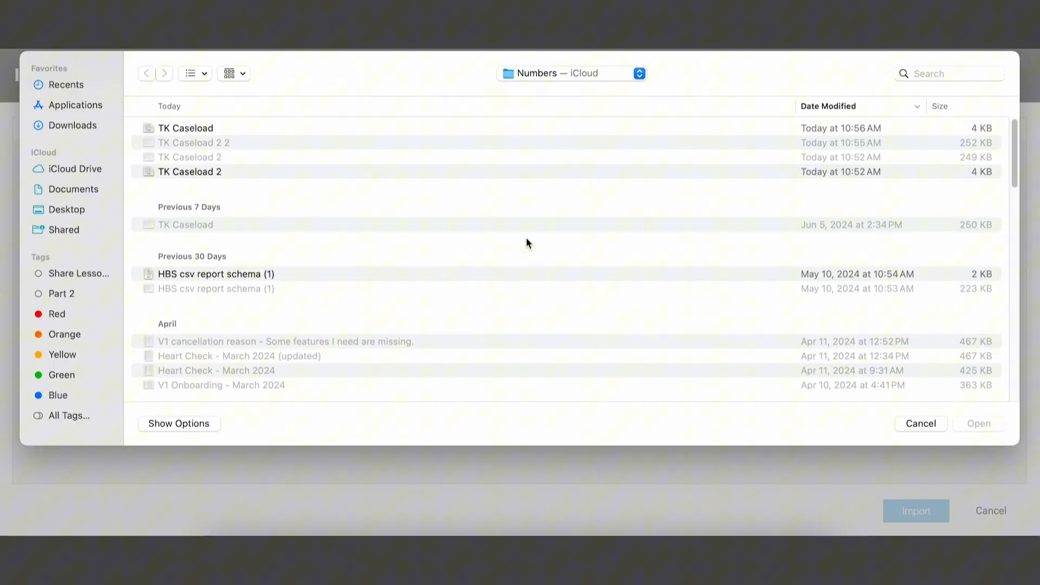
double_click(508, 126)
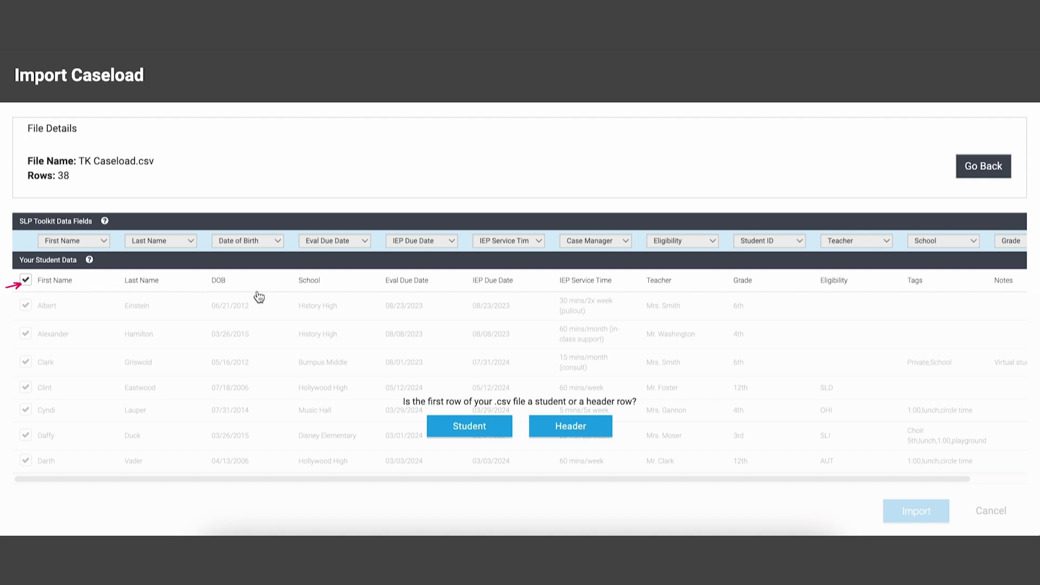
left_click(575, 437)
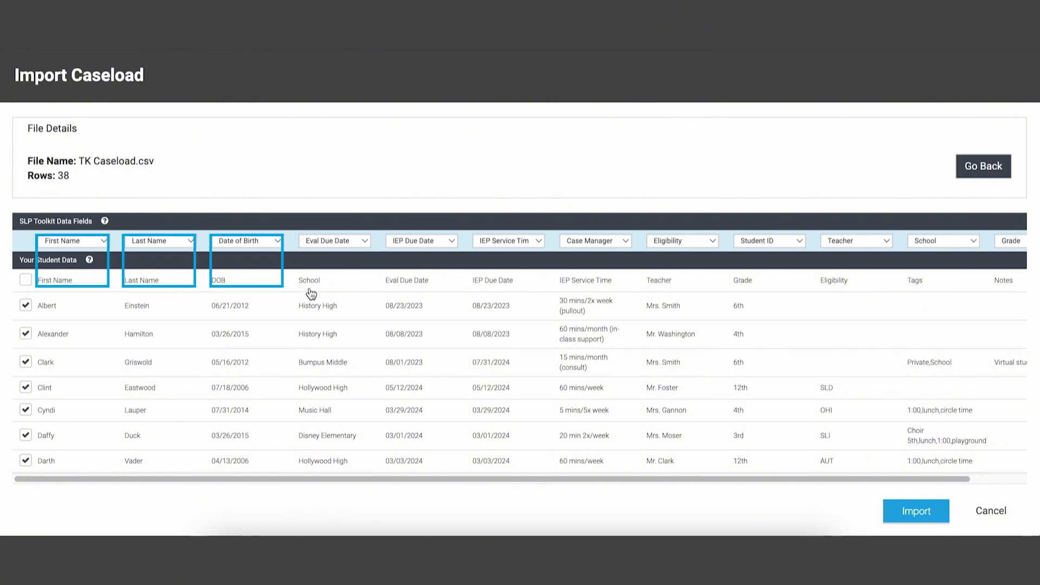
Step: Map the file's School column to School and its Eval Due Date column to Eval Due Date
left_click(341, 242)
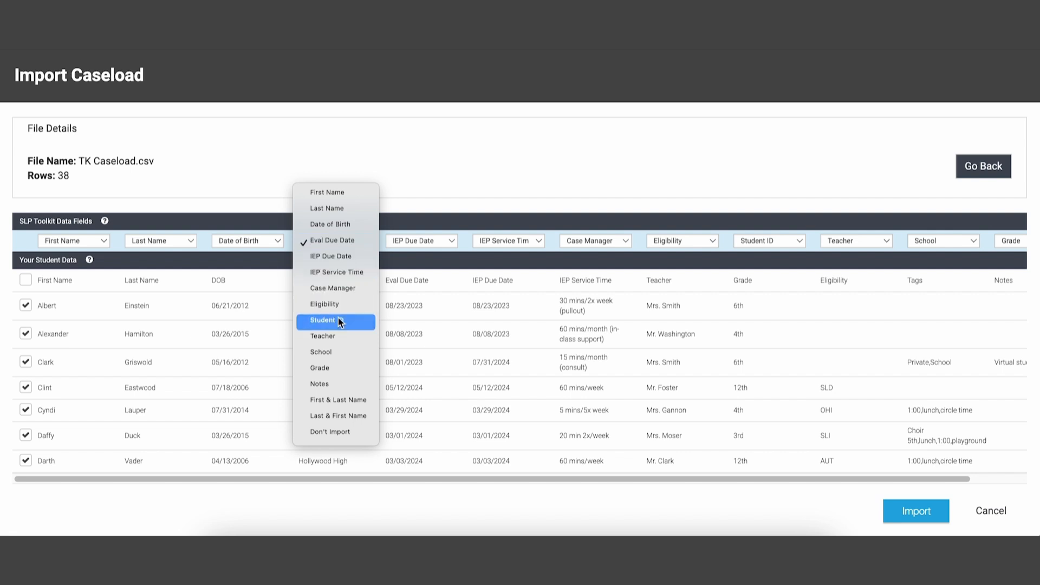
left_click(343, 352)
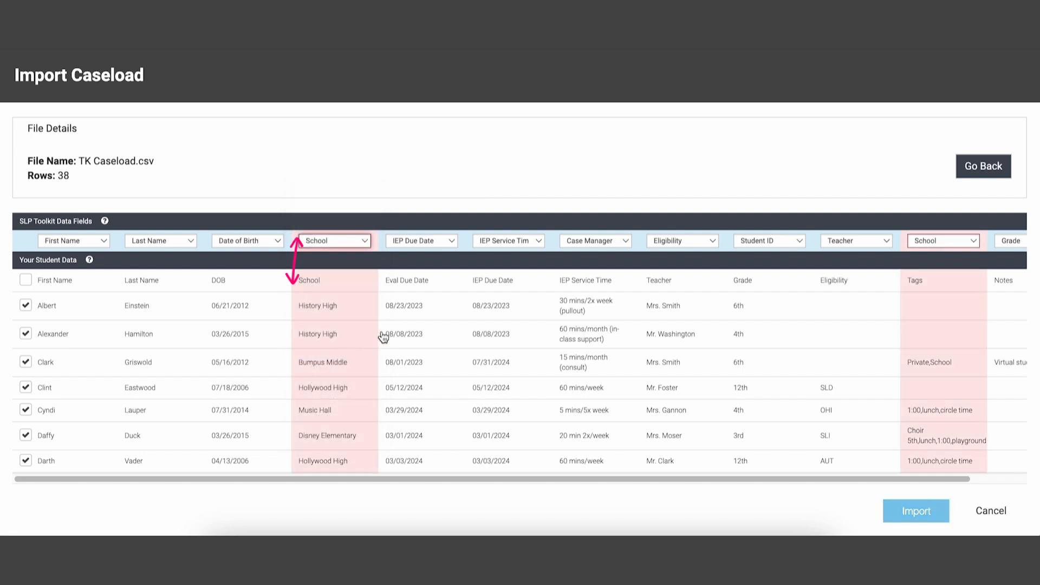
left_click(425, 242)
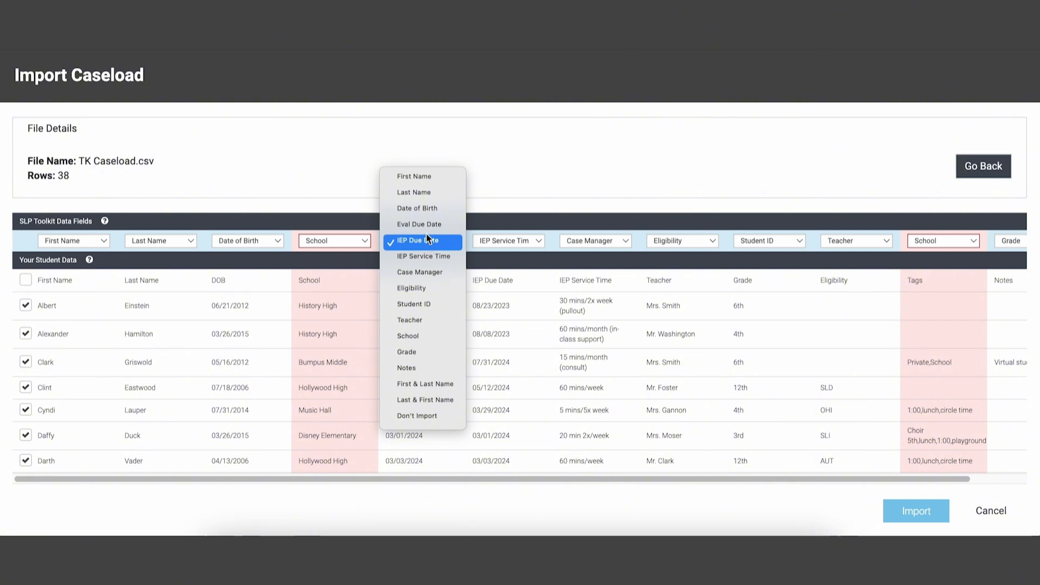
left_click(426, 230)
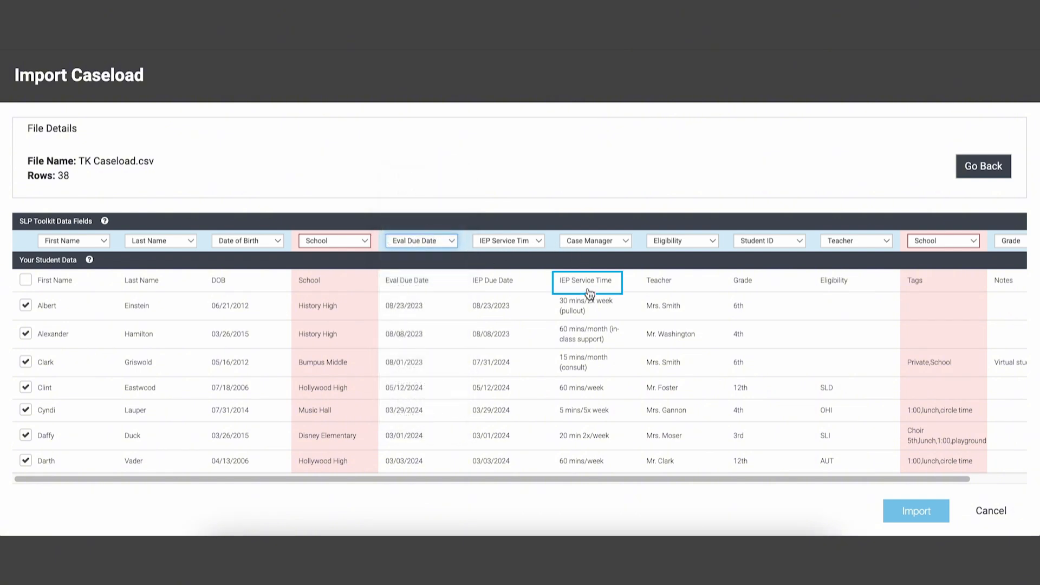
Step: Match the file's IEP Service Time and IEP Due Date columns to the data fields of the same names
left_click(589, 240)
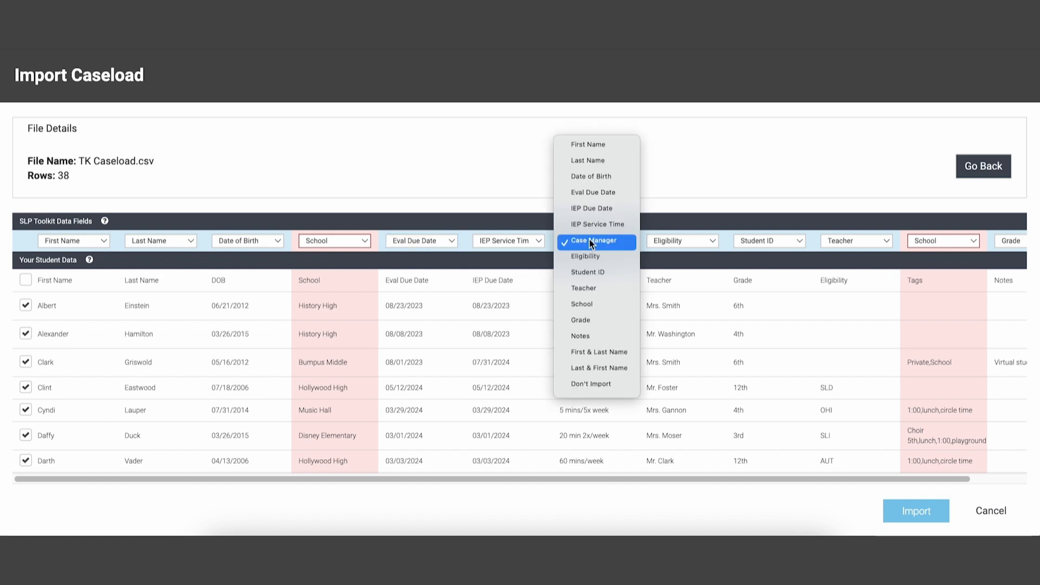
left_click(587, 224)
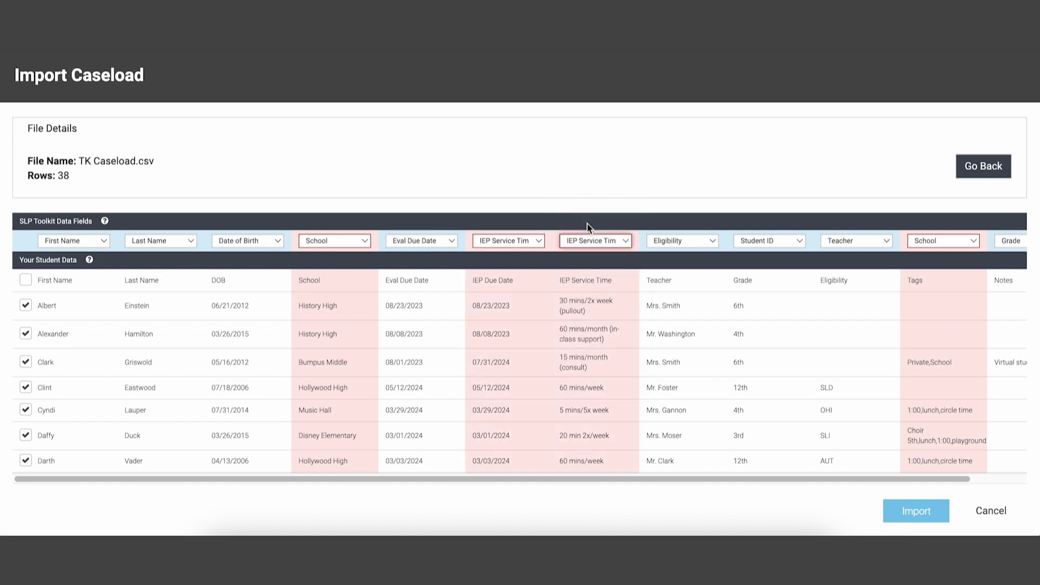
left_click(529, 243)
left_click(525, 225)
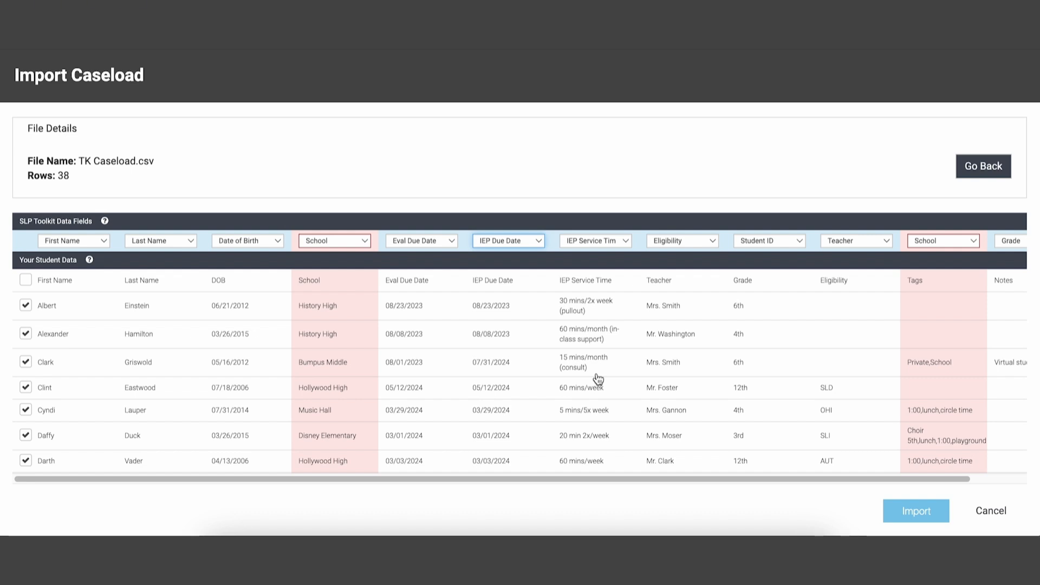
Step: Assign the Teacher, Grade and Eligibility data fields to the file's columns with the same headings
scroll(598, 378, "right", 3)
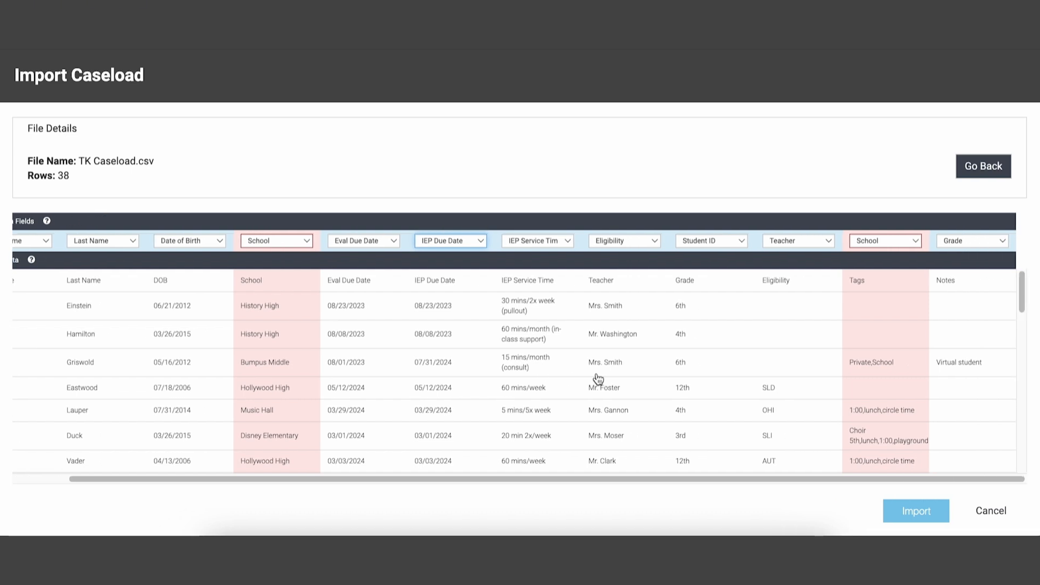
left_click(639, 248)
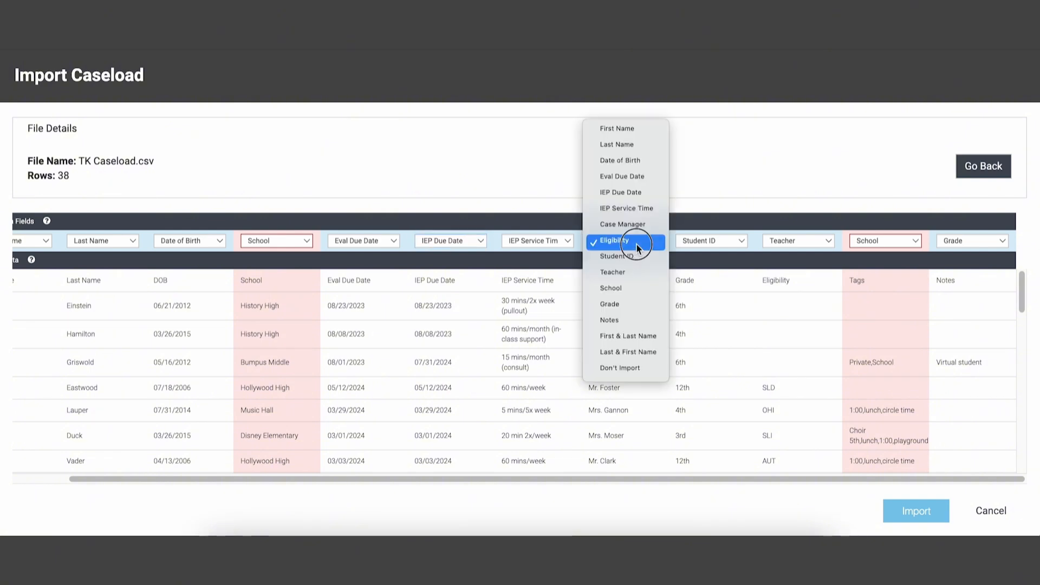
left_click(637, 273)
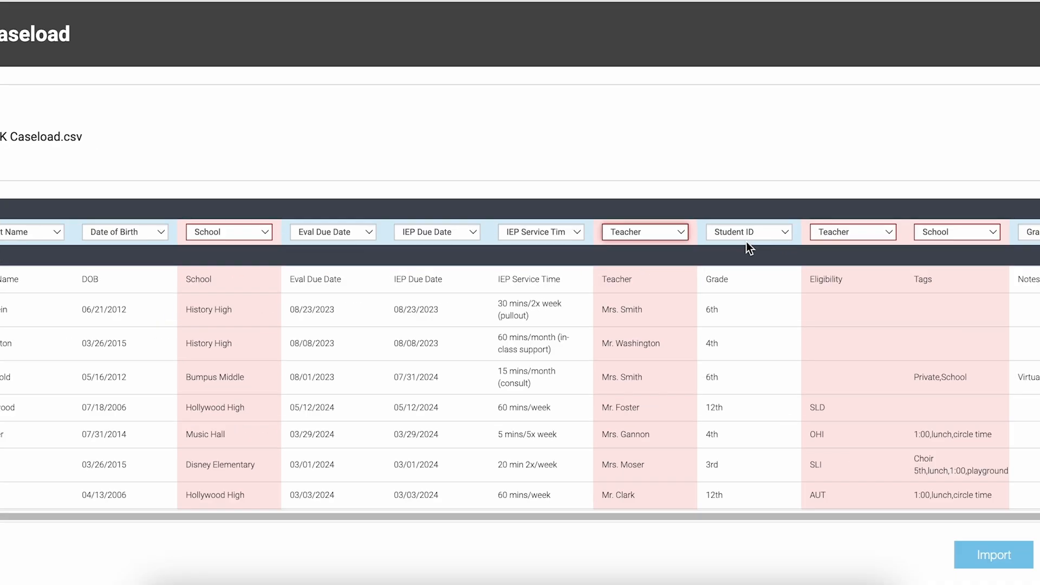
left_click(711, 244)
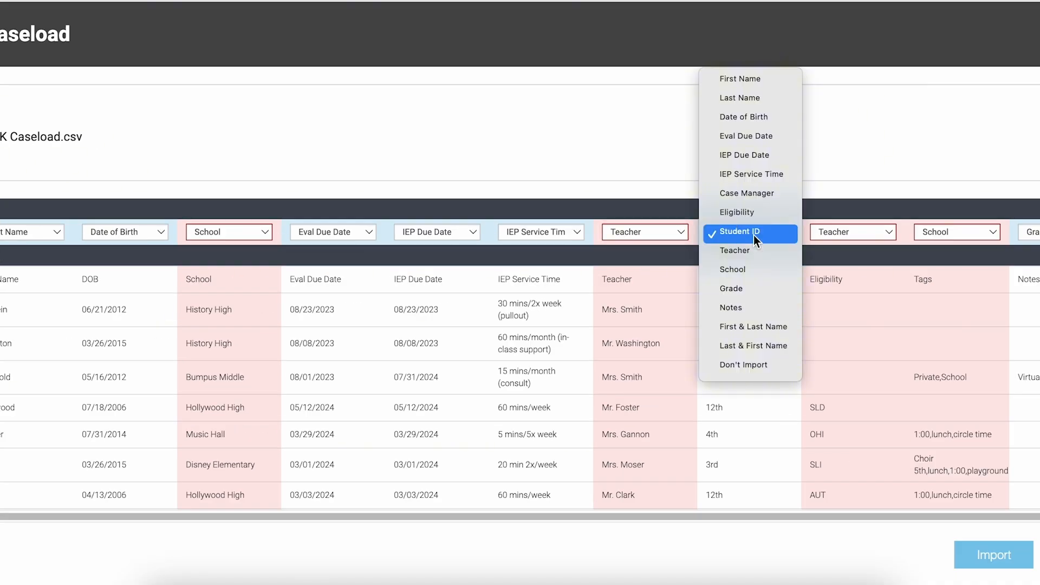
left_click(753, 288)
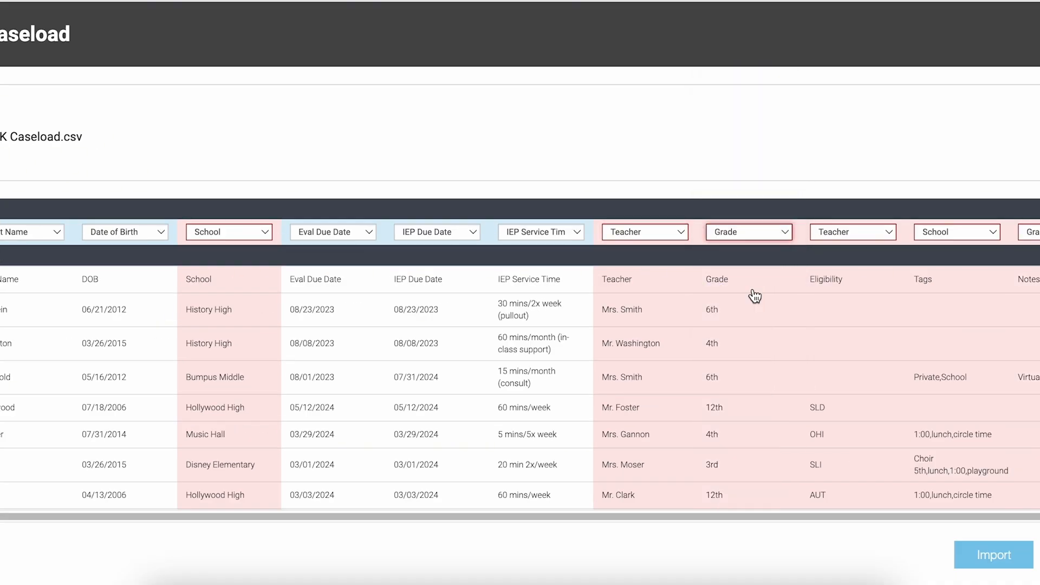
left_click(862, 232)
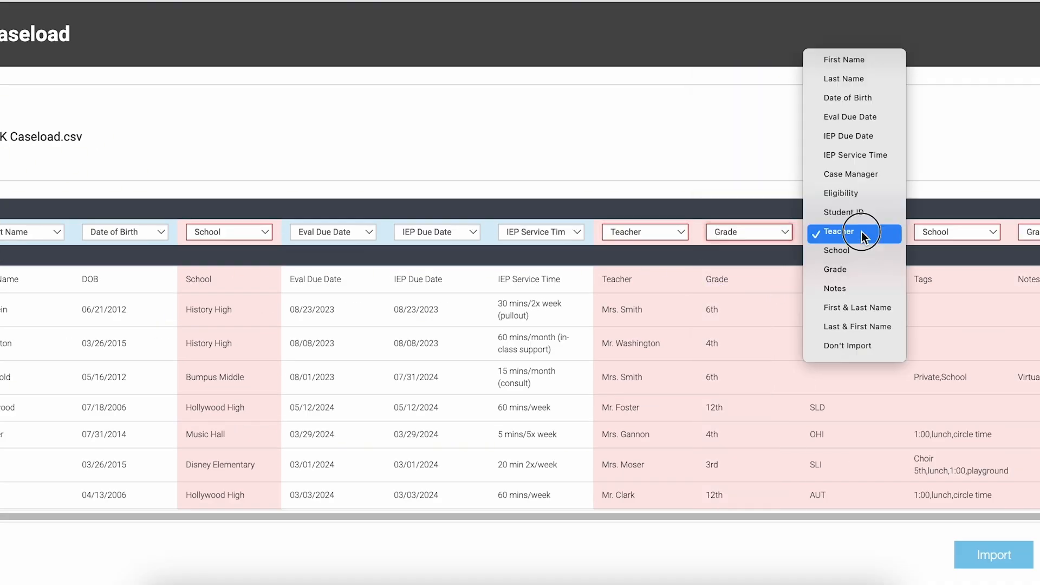
left_click(856, 191)
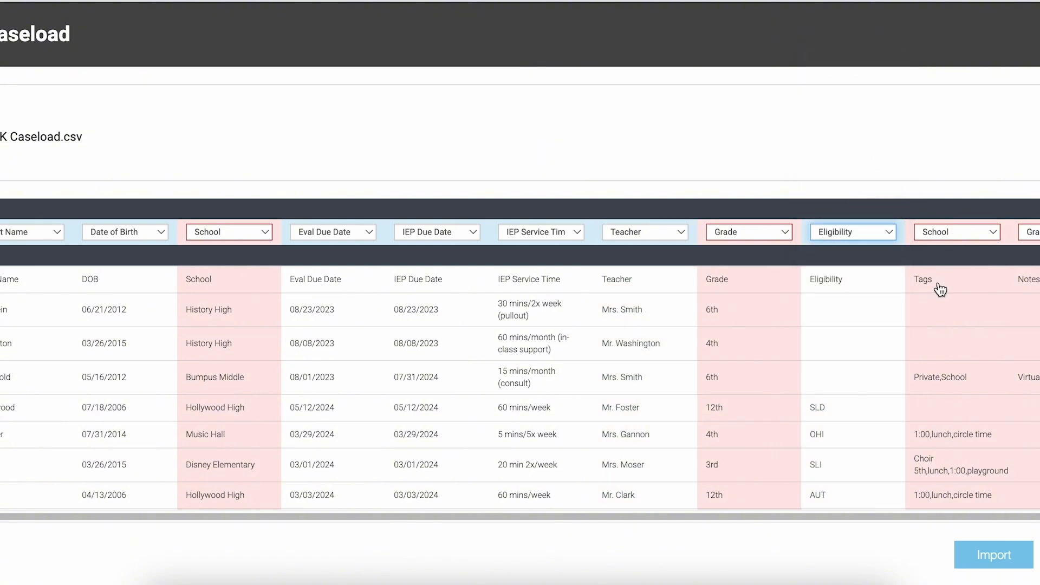
Step: Set the Tags column to Don't Import and the Notes column to Notes, and import the student records
left_click(953, 232)
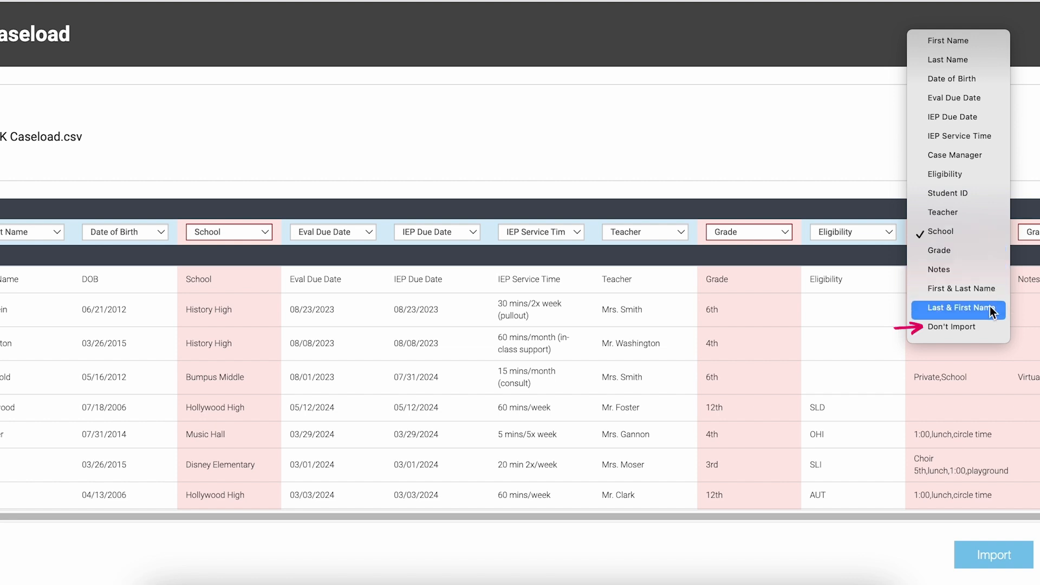
left_click(989, 327)
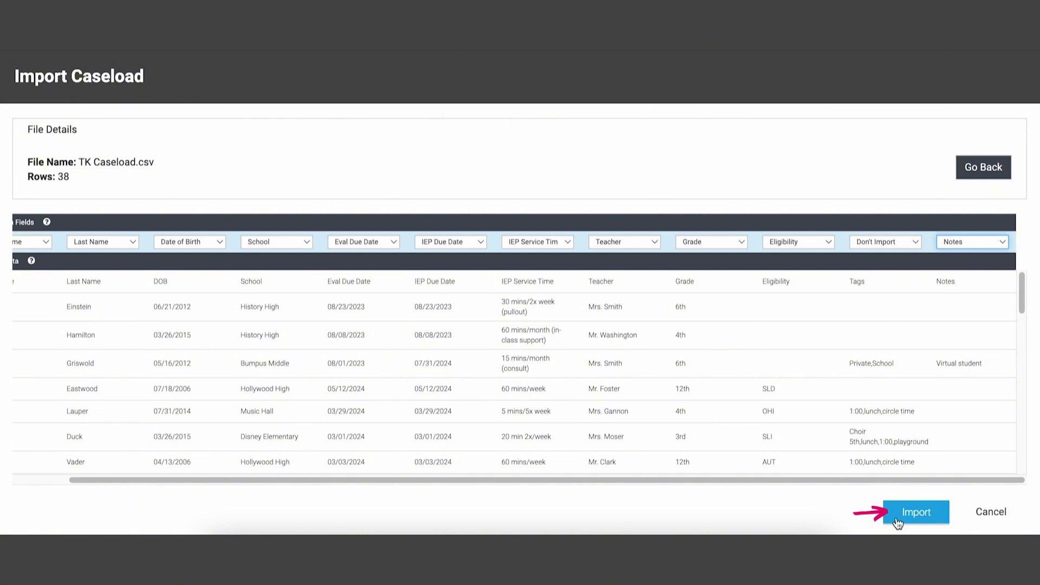
left_click(897, 521)
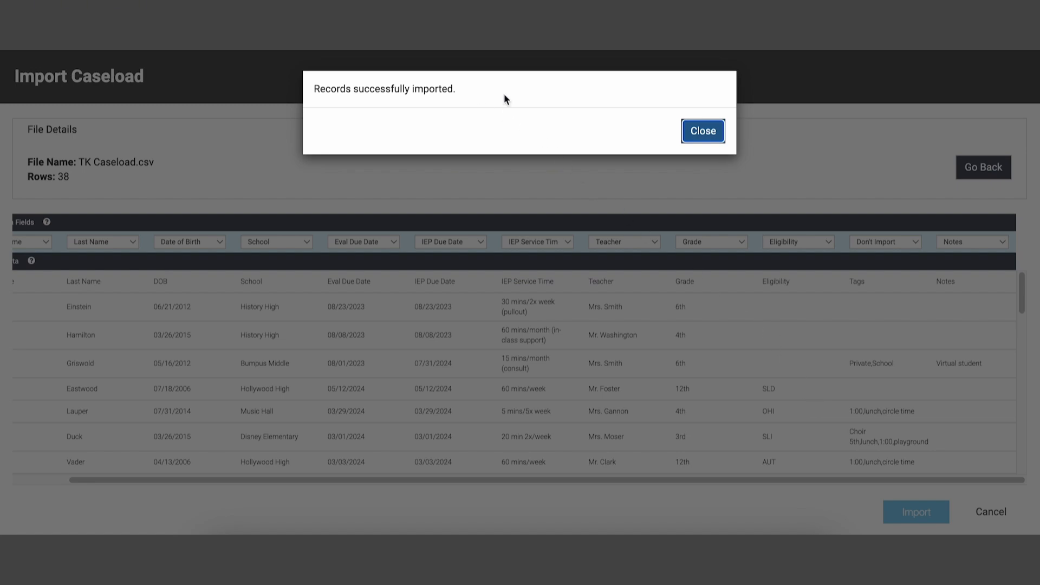
left_click(693, 134)
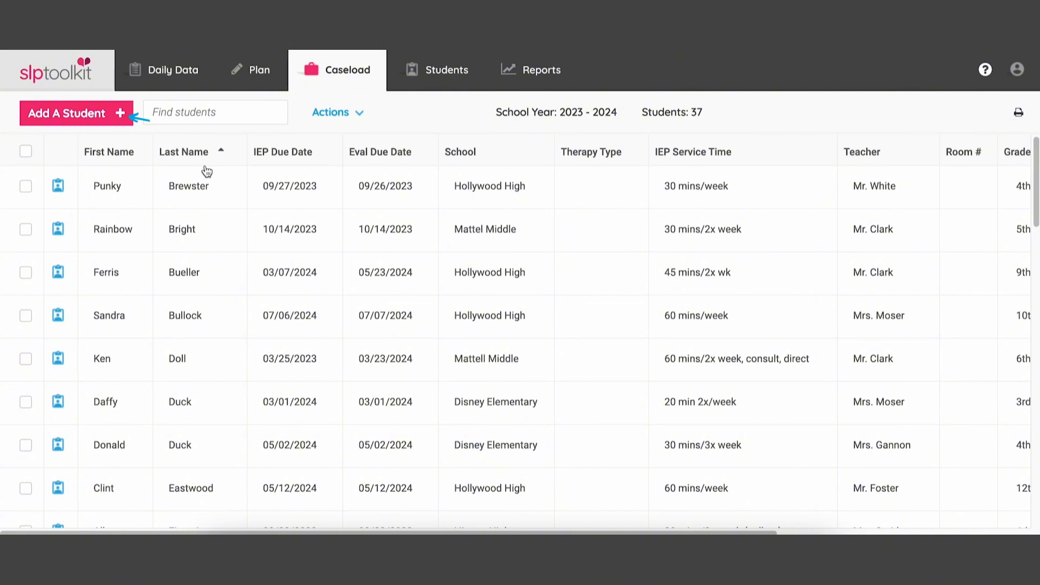
Step: Add a new RTI tag to the first student listed in the caseload
scroll(293, 164, "right", 10)
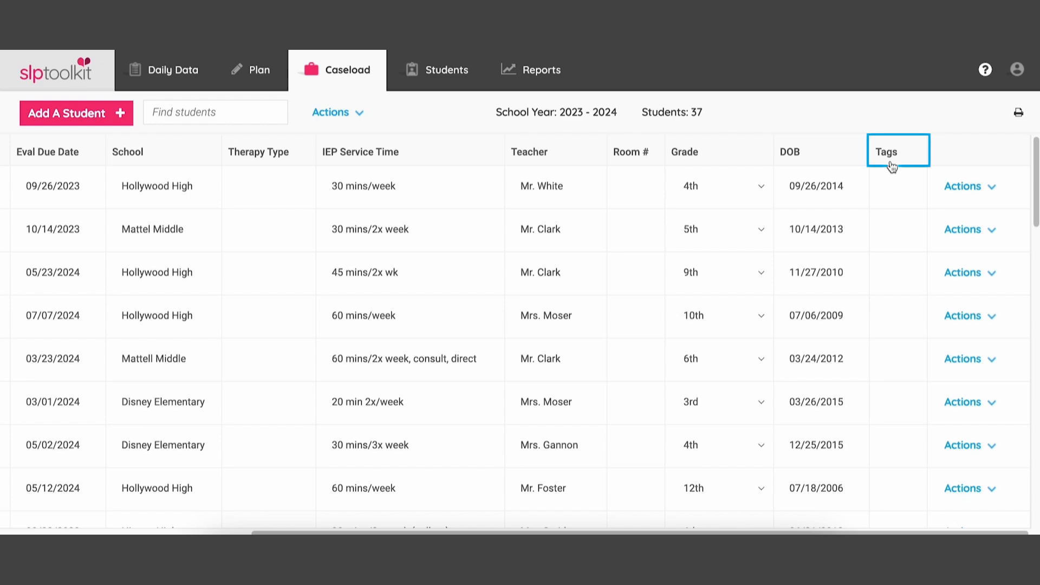
left_click(890, 181)
type("RTI")
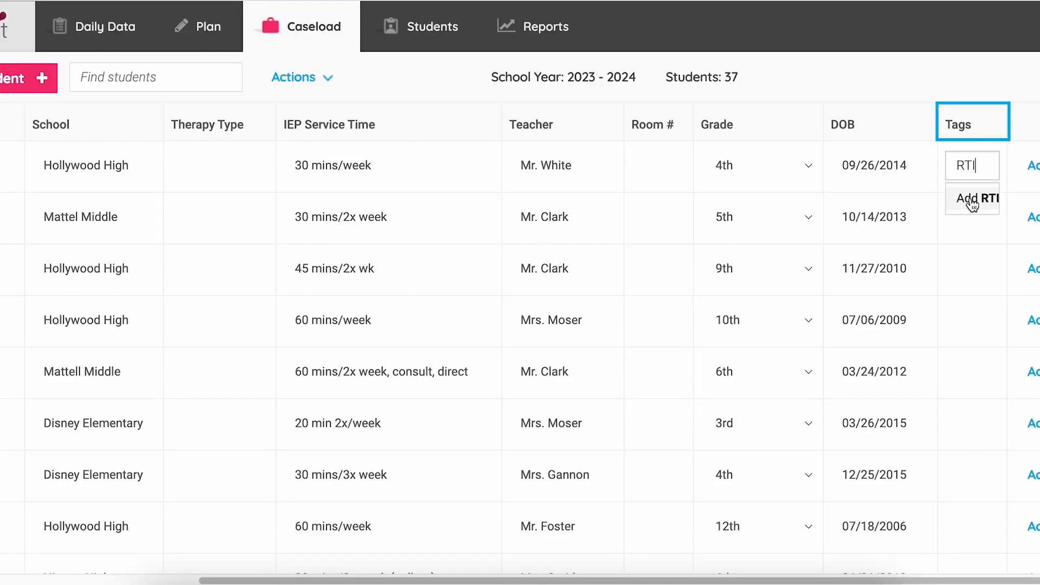
left_click(898, 213)
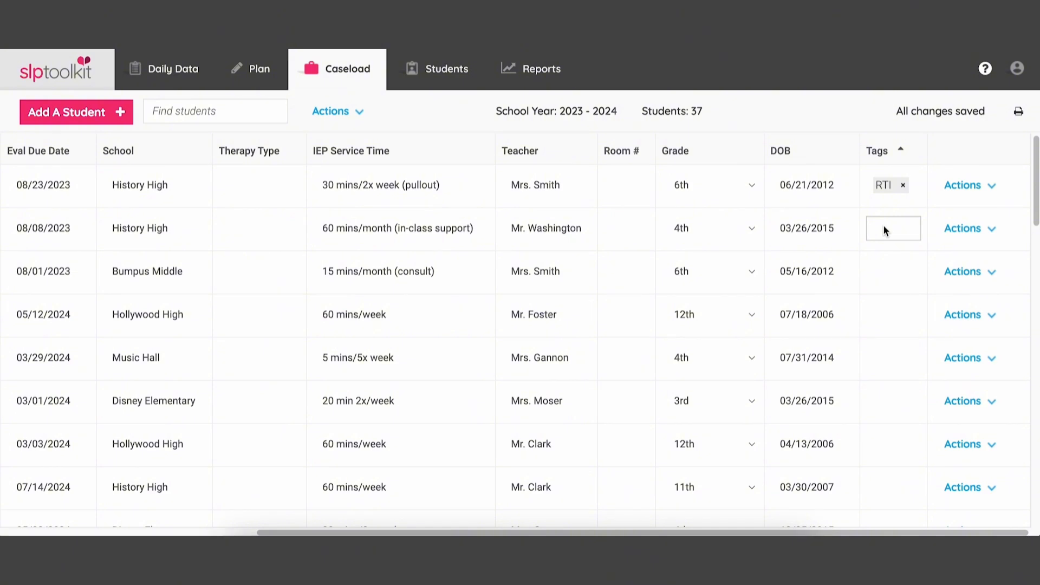
Step: Sort the caseload by last name in ascending order
scroll(883, 226, "left", 6)
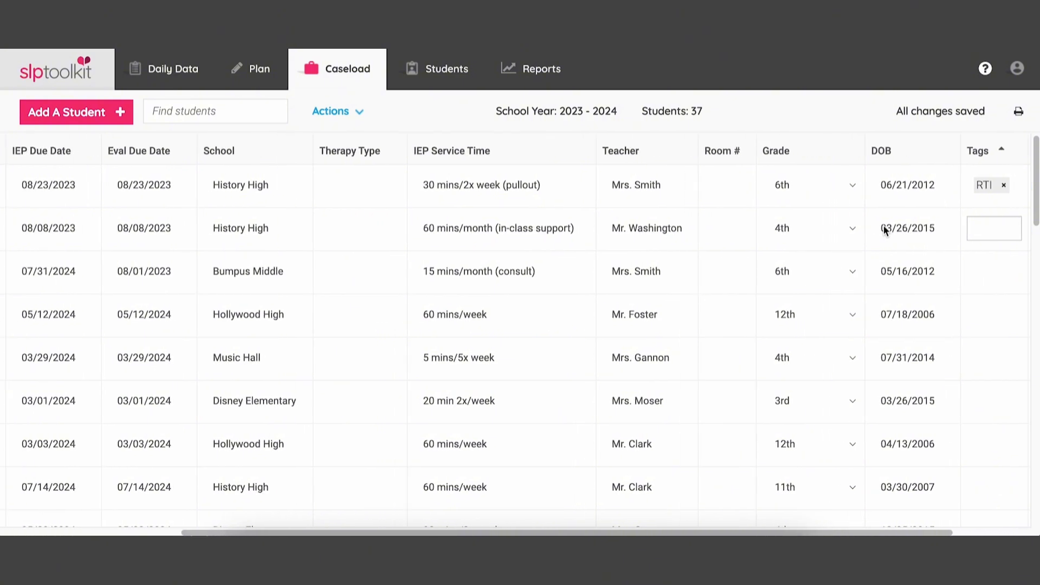
scroll(883, 225, "left", 4)
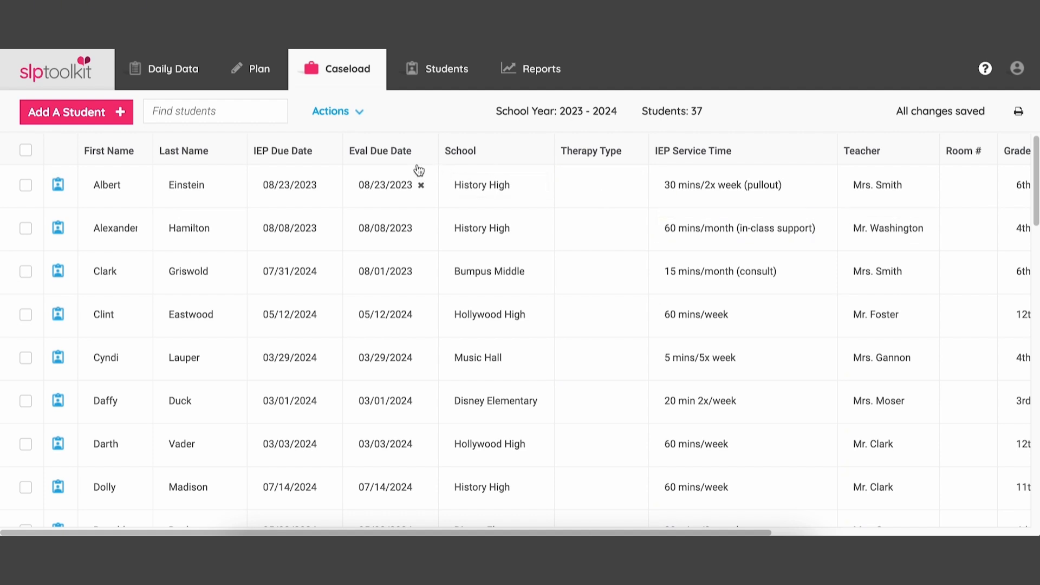
left_click(223, 158)
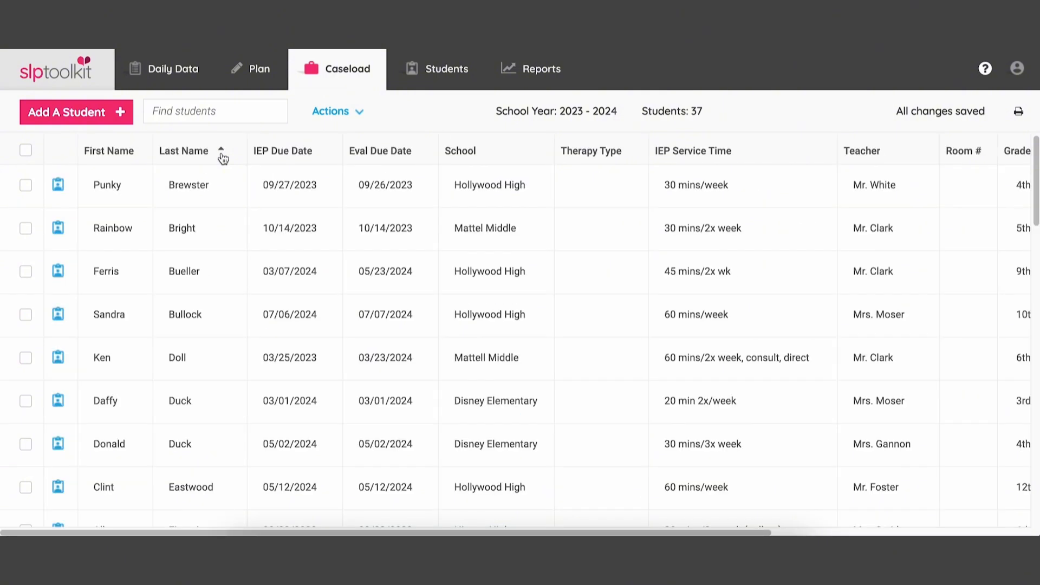
Step: Sort the caseload by school in ascending order
scroll(223, 158, "right", 1)
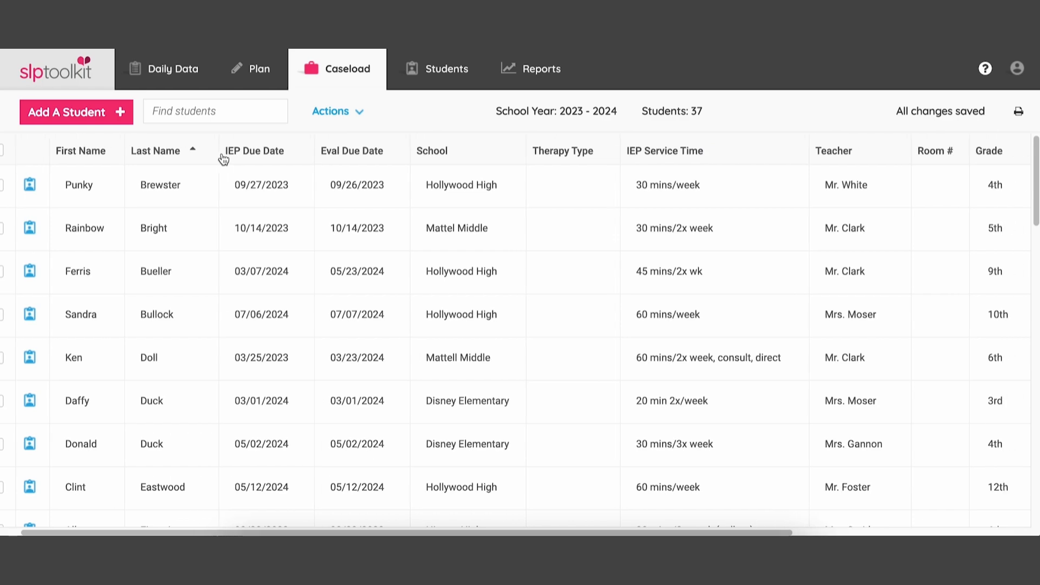
scroll(223, 158, "right", 6)
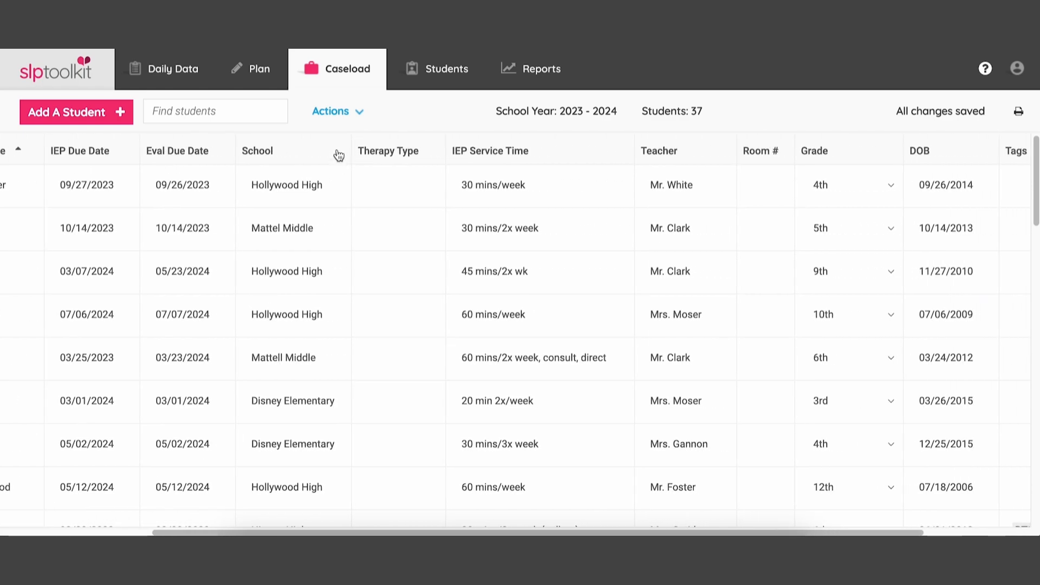
left_click(336, 155)
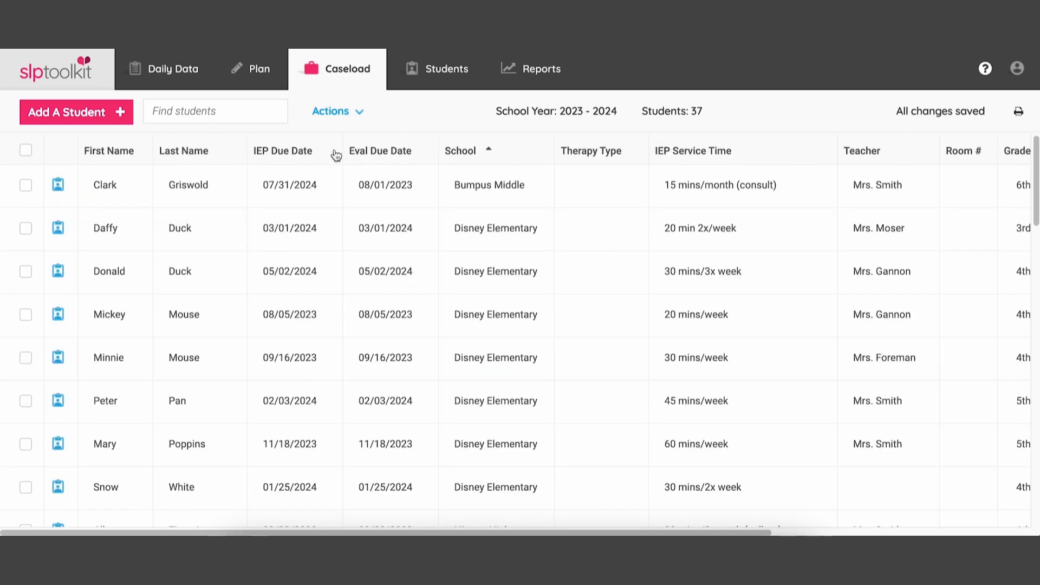
Step: Sort the caseload by IEP due date with the earliest dates first
scroll(335, 156, "right", 4)
scroll(336, 156, "right", 5)
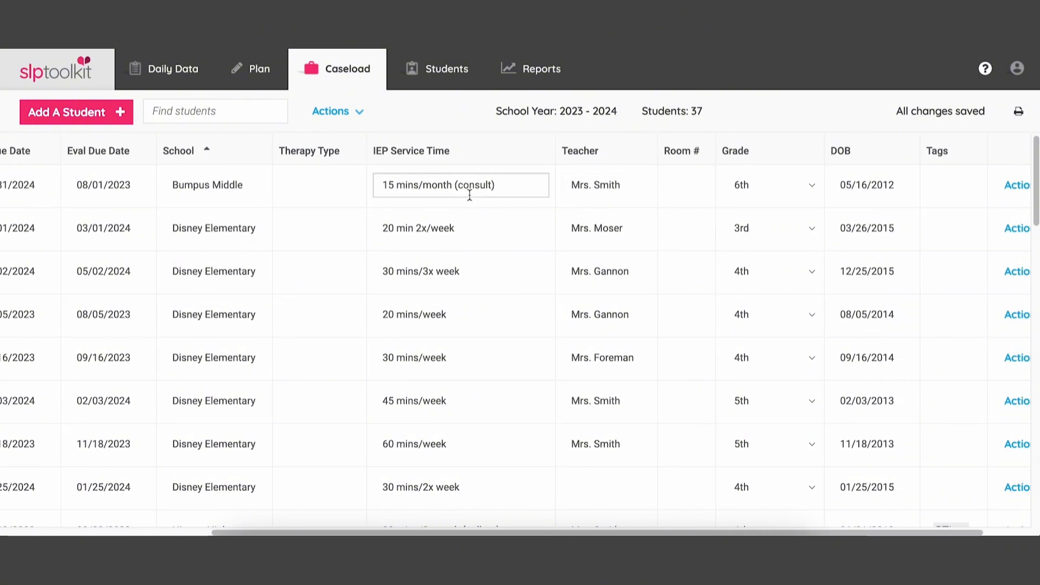
scroll(349, 184, "left", 4)
scroll(190, 175, "left", 2)
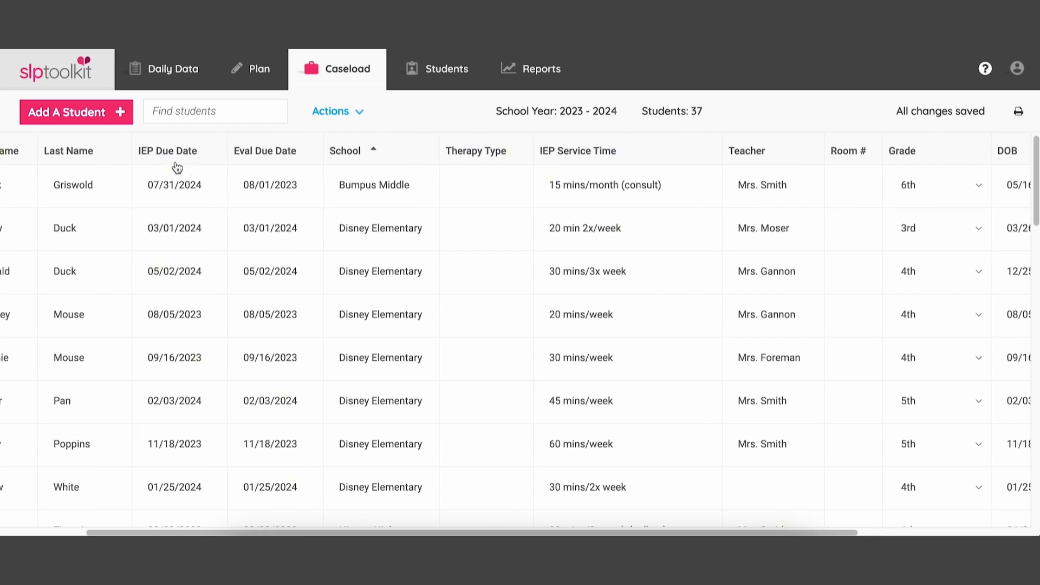
left_click(176, 164)
scroll(177, 167, "left", 4)
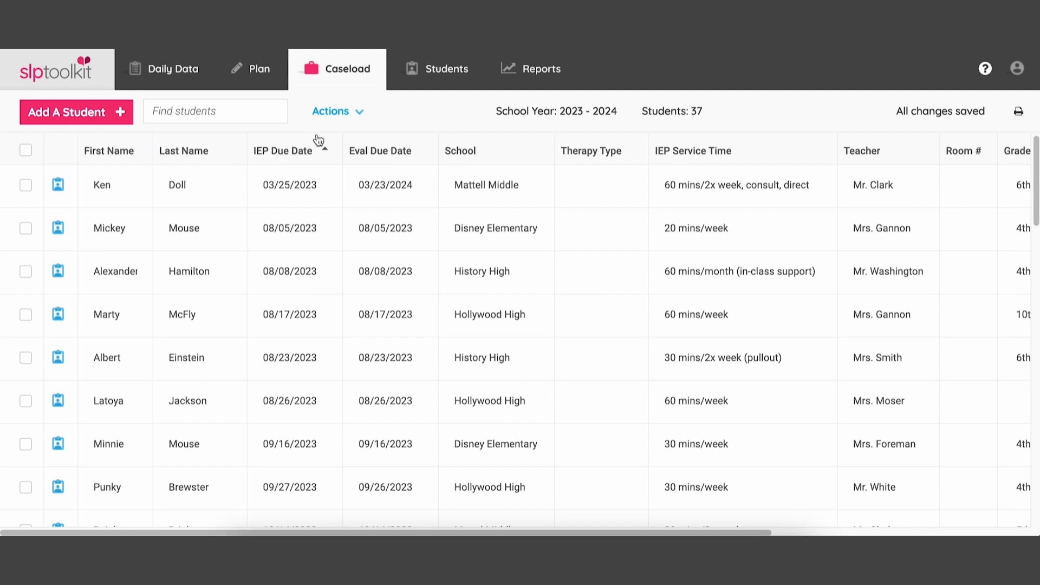
Step: Customize the caseload fields to hide Therapy Type and Room Number, and save the change
left_click(340, 116)
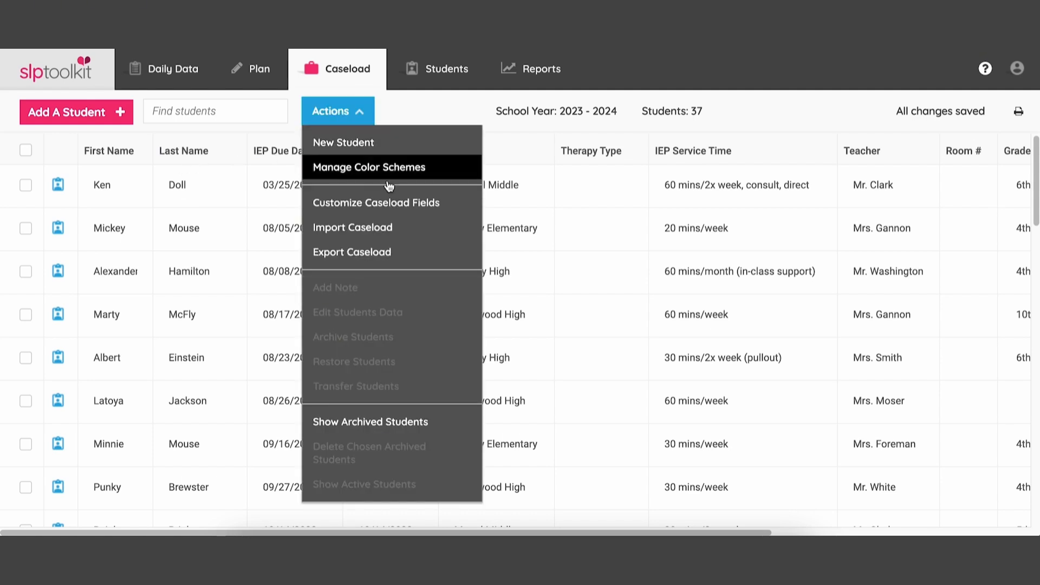
left_click(463, 210)
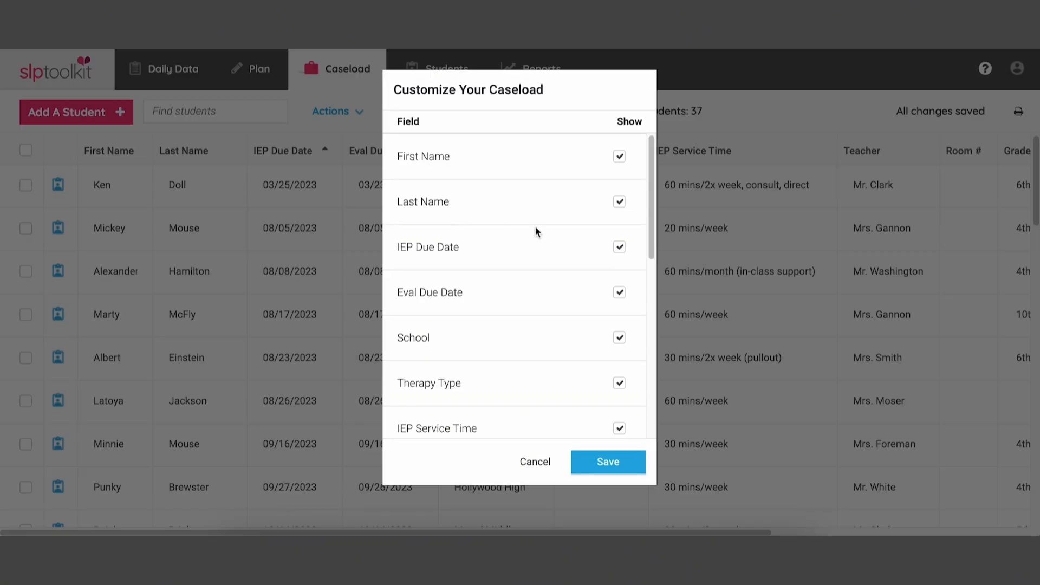
scroll(573, 257, "down", 1)
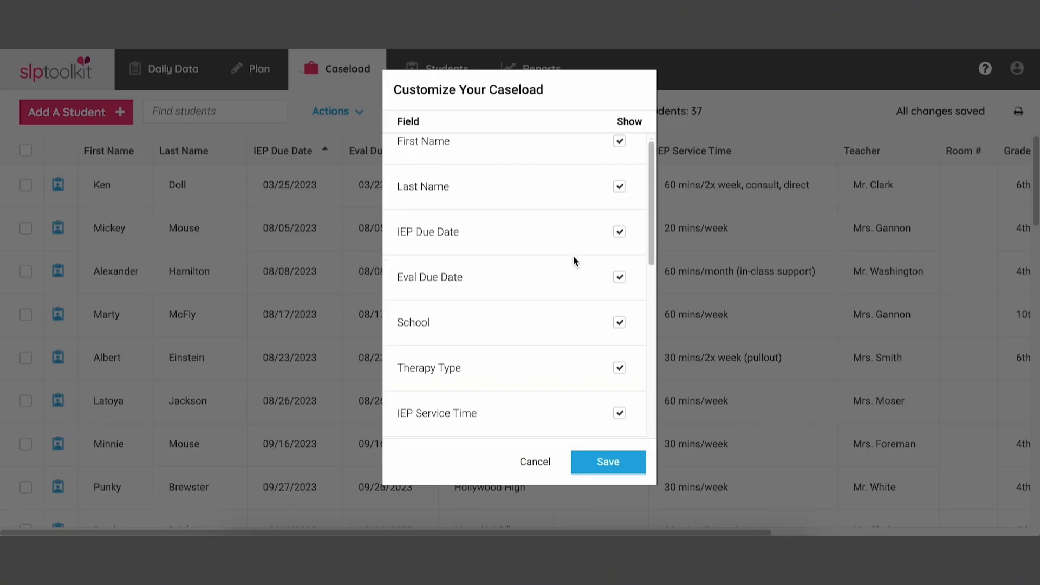
scroll(573, 257, "down", 2)
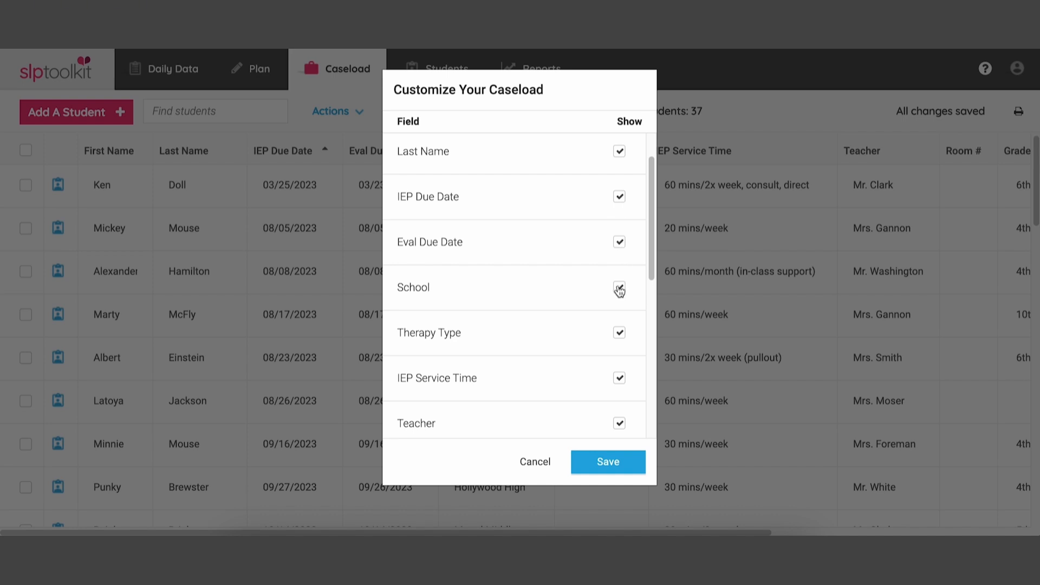
scroll(622, 290, "down", 5)
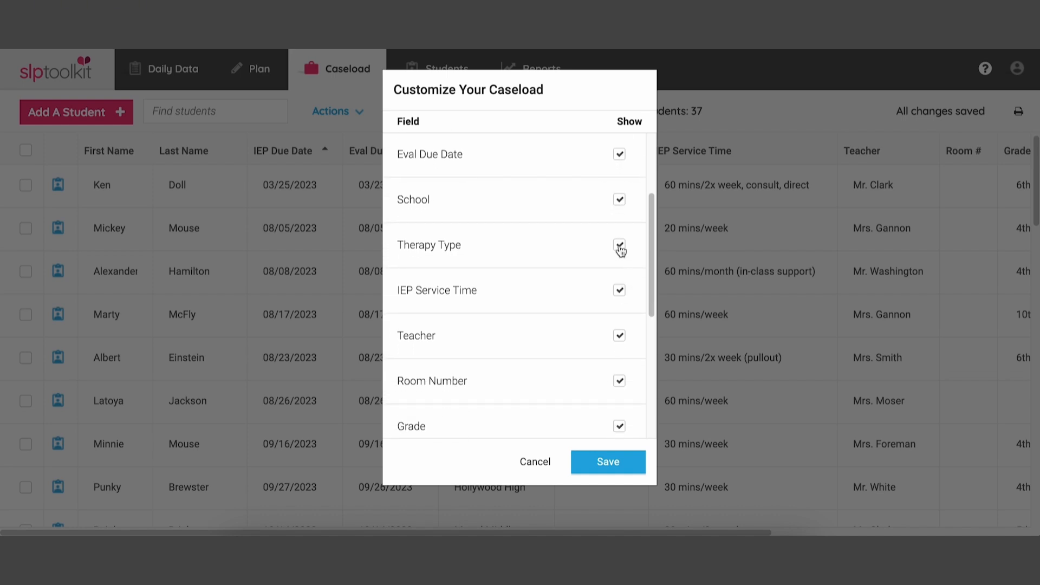
left_click(620, 245)
left_click(620, 381)
left_click(626, 463)
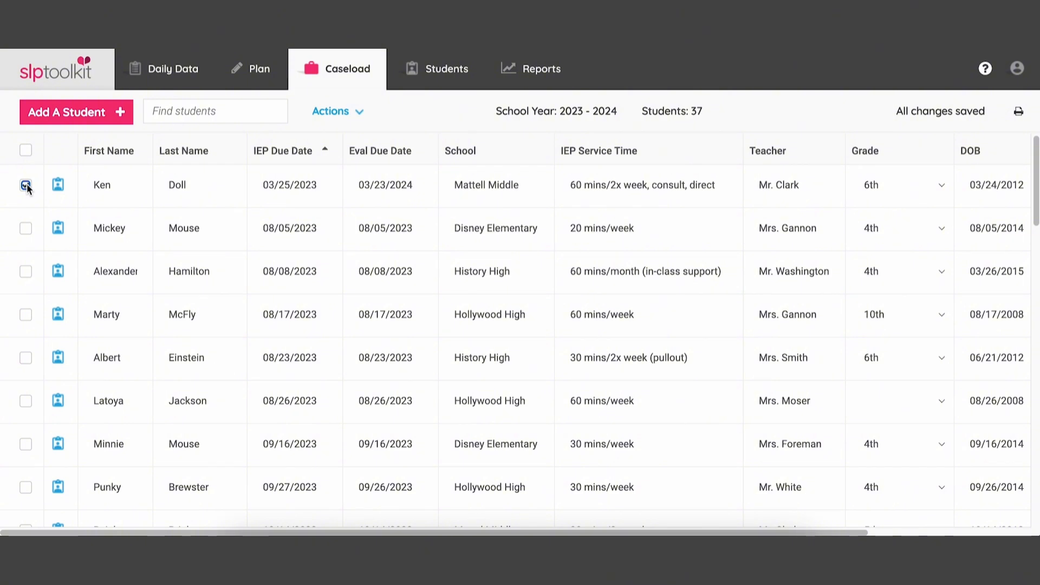
Step: Archive the first student listed in the caseload
left_click(26, 186)
left_click(342, 117)
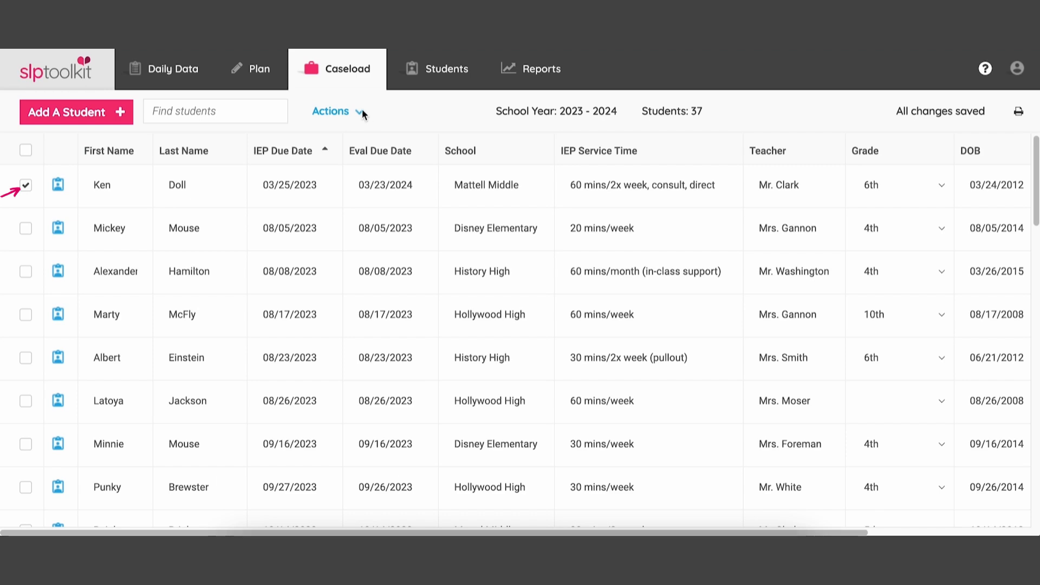
left_click(362, 109)
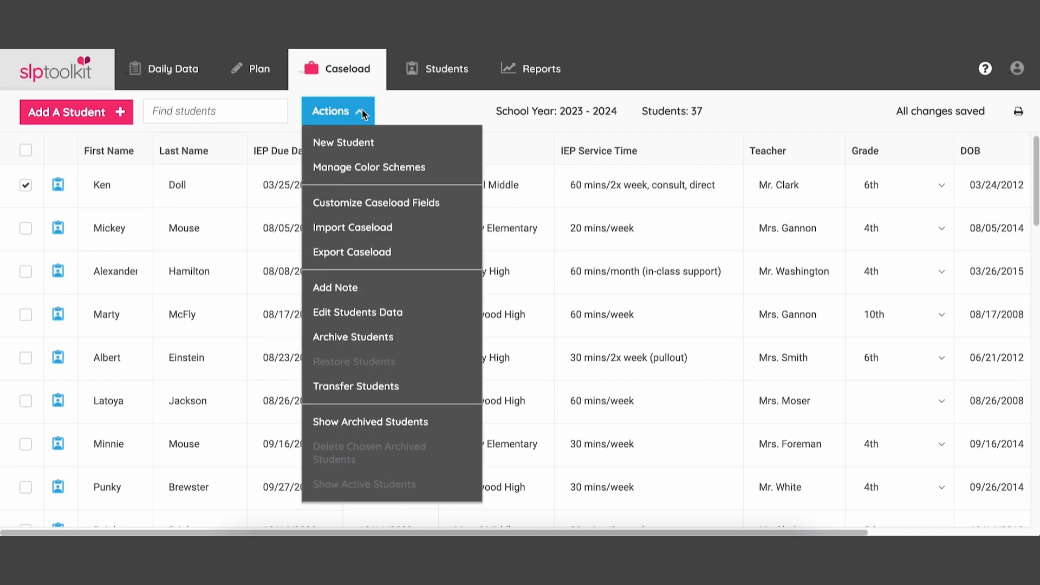
left_click(418, 337)
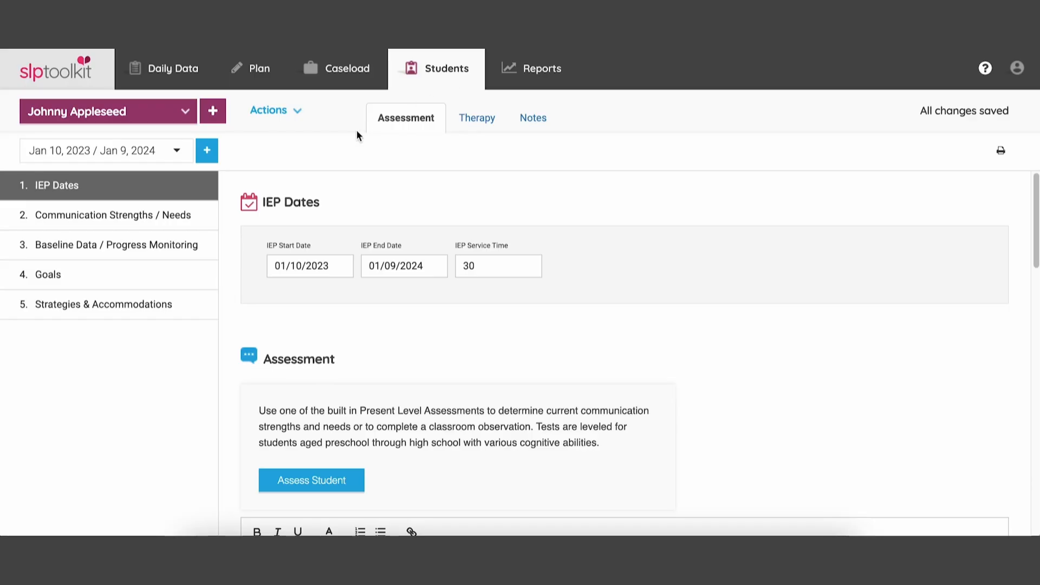
Step: Add a custom goal for producing consonant blends /s,l, and r/ in all word positions, no cues, sentence level, scoring 80% by quarterly speech sample
left_click(185, 273)
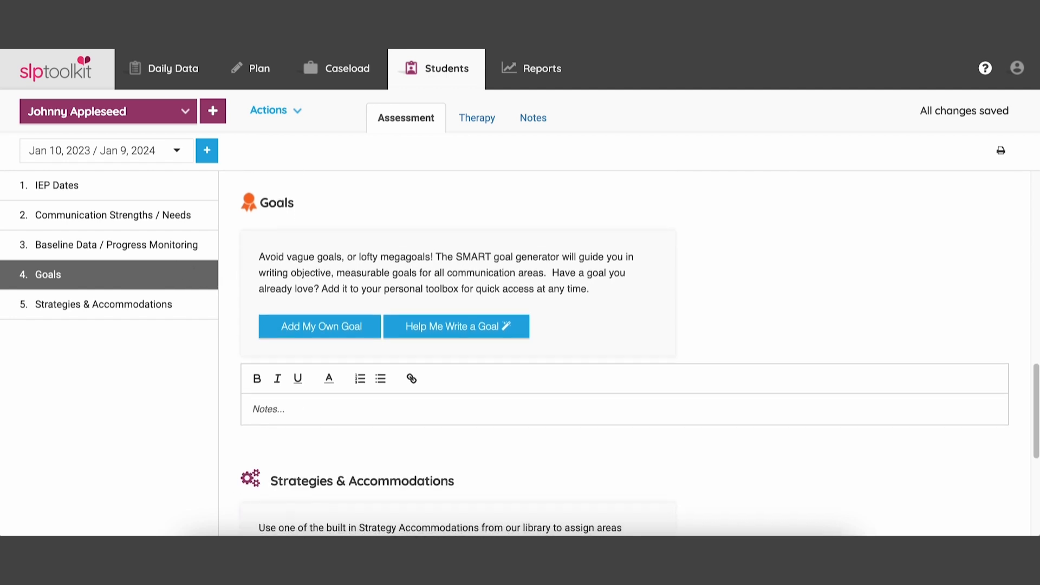
left_click(330, 334)
left_click(333, 295)
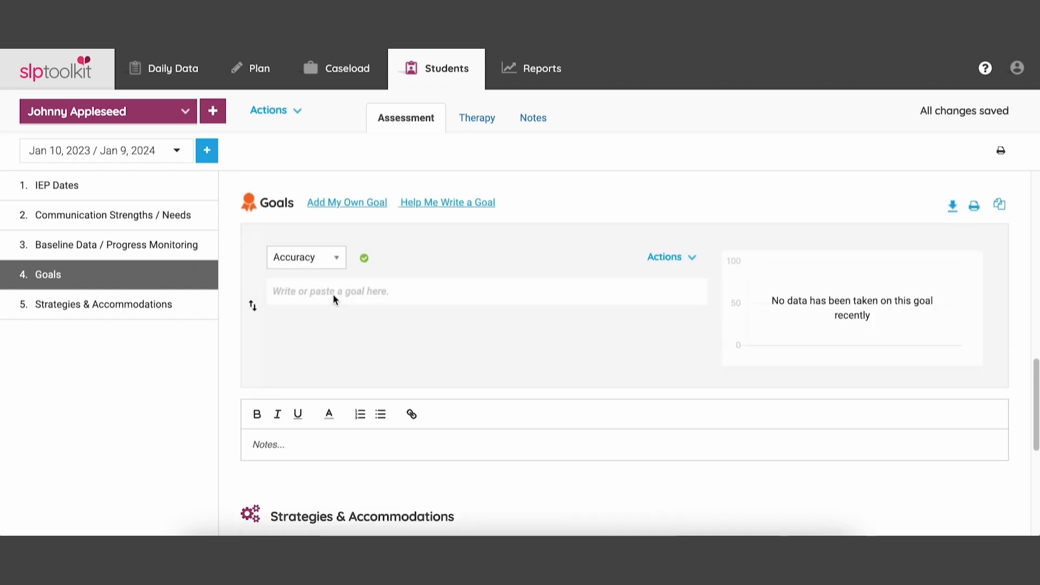
type("Johnny will produce consonant blends /s,l, and r/ in all word positions with no cues at the sentence level scoring 80% as evaluated by a speech sample quarterly.")
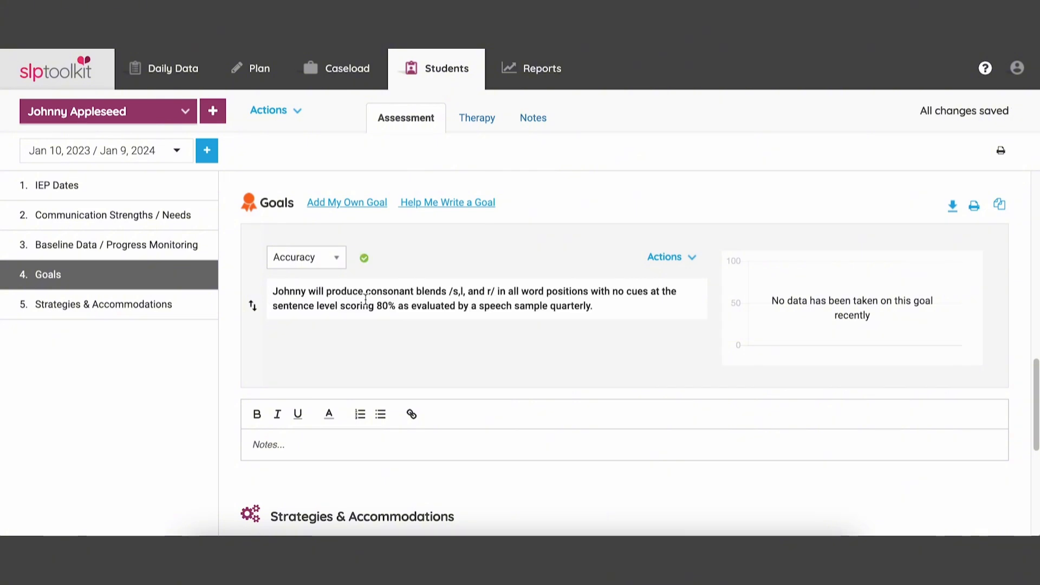
Step: Look at the Goal Library, and add the objective "phrase level" to the student's consonant blends goal
left_click(450, 205)
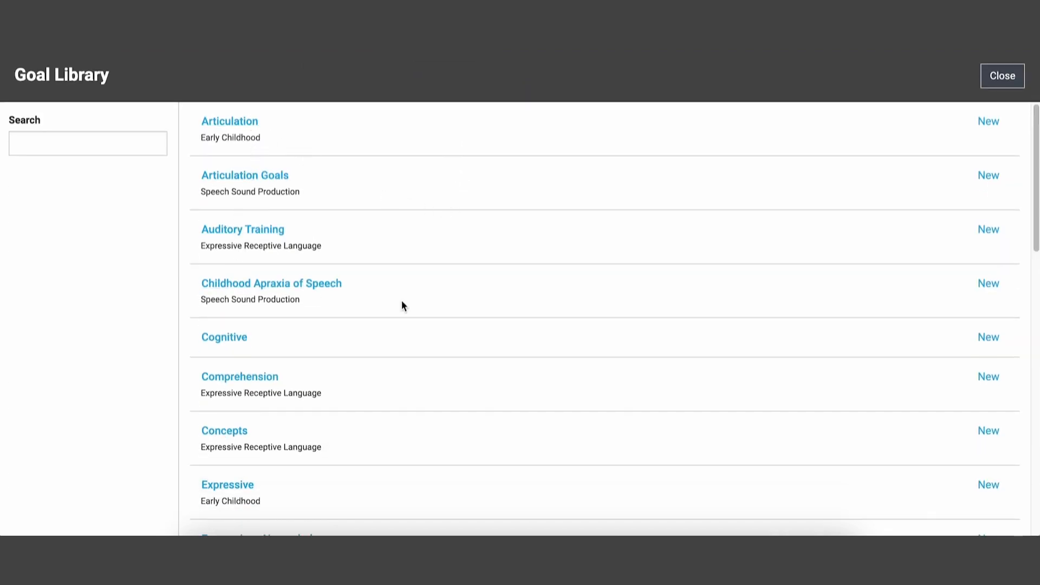
left_click(1001, 77)
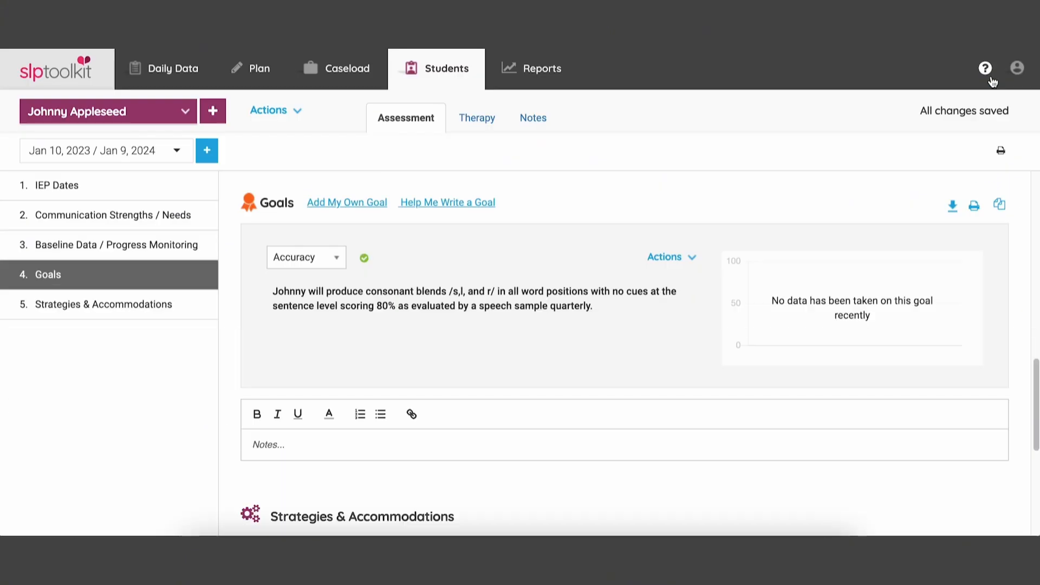
left_click(671, 258)
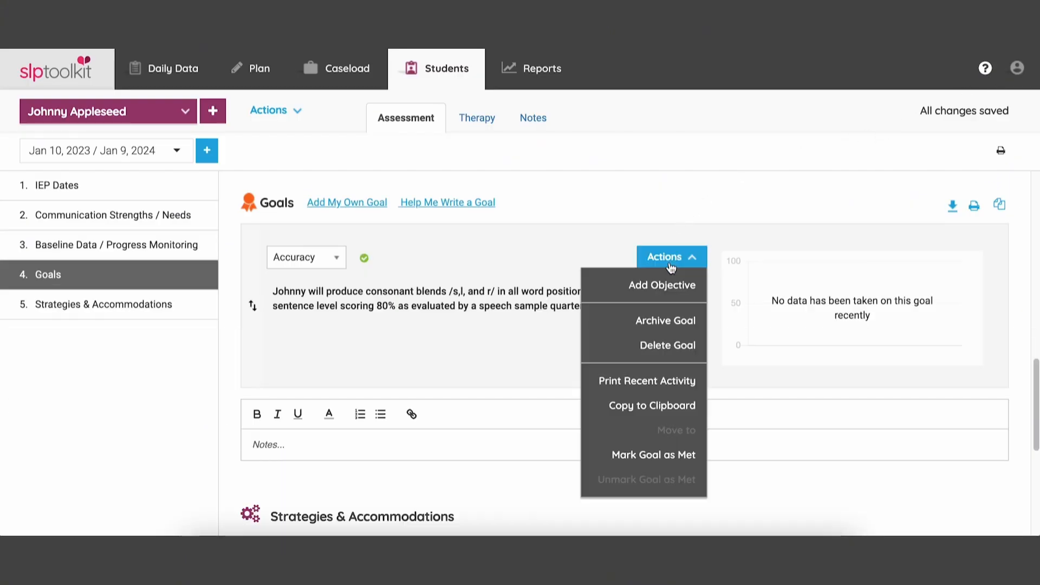
left_click(668, 288)
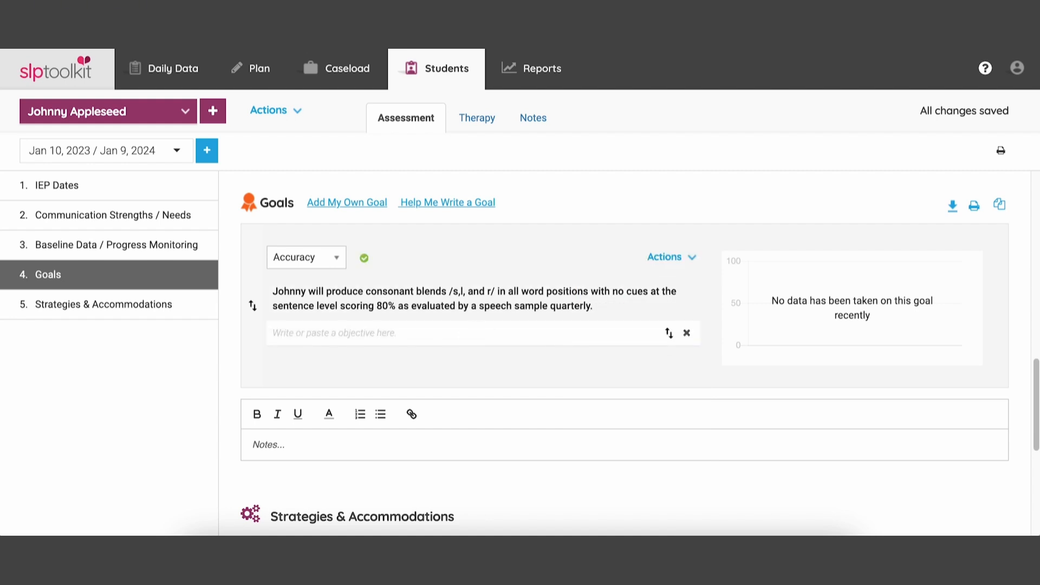
type("phrase level")
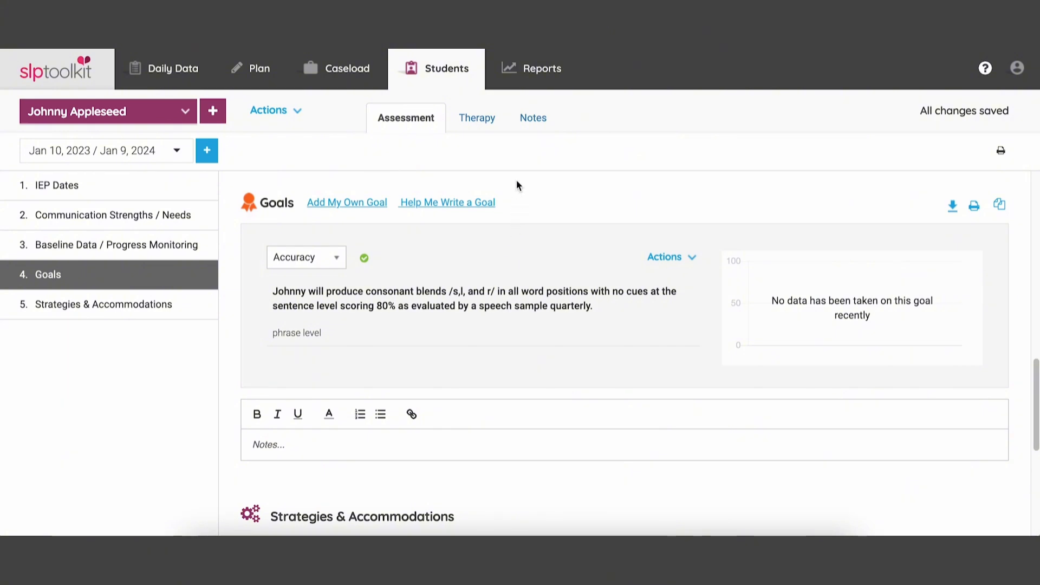
Step: Generate a Data Collection Sheets report for all students with current student demographics included
left_click(536, 86)
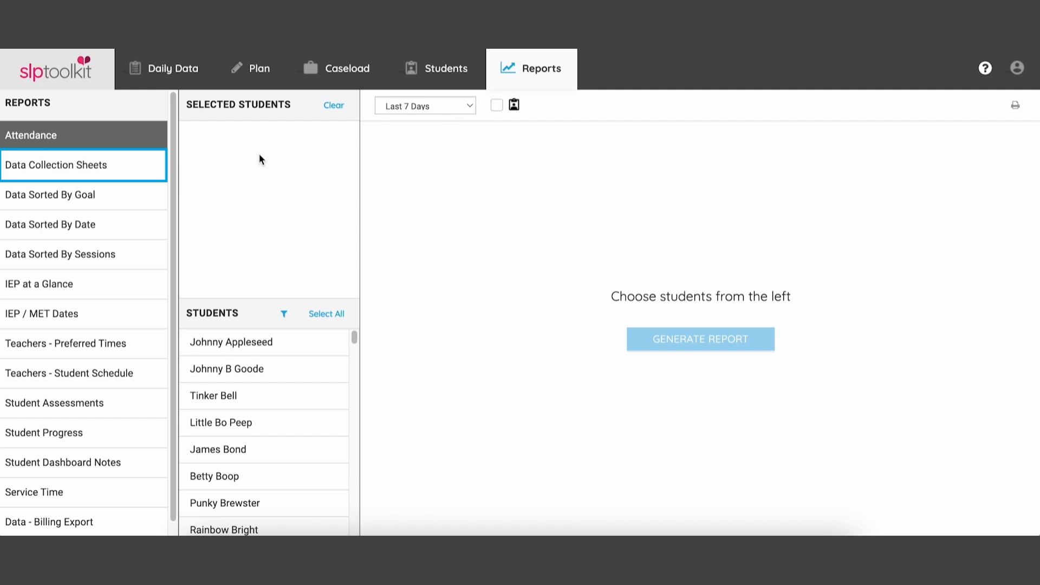
left_click(141, 175)
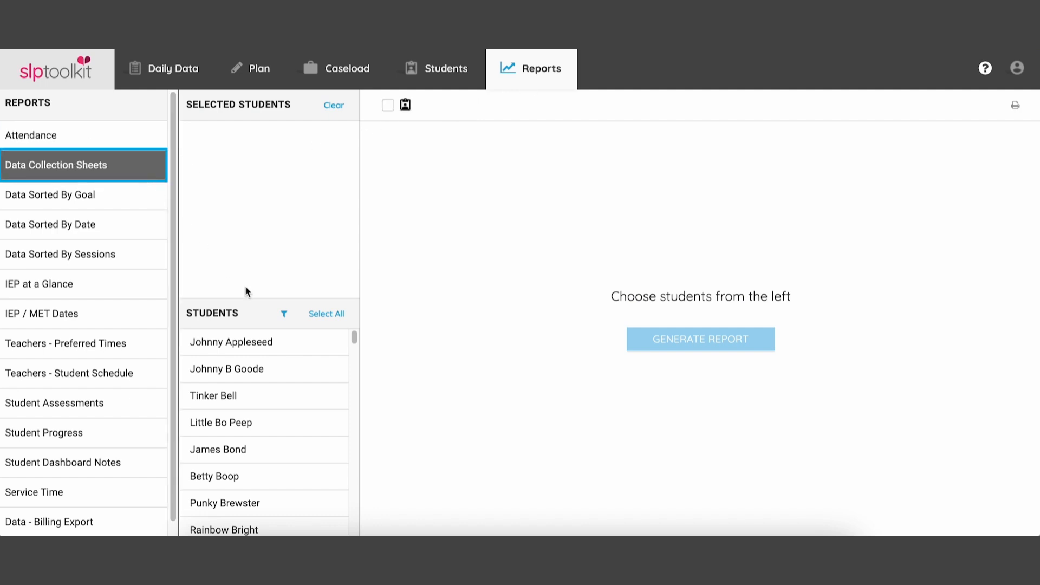
left_click(324, 314)
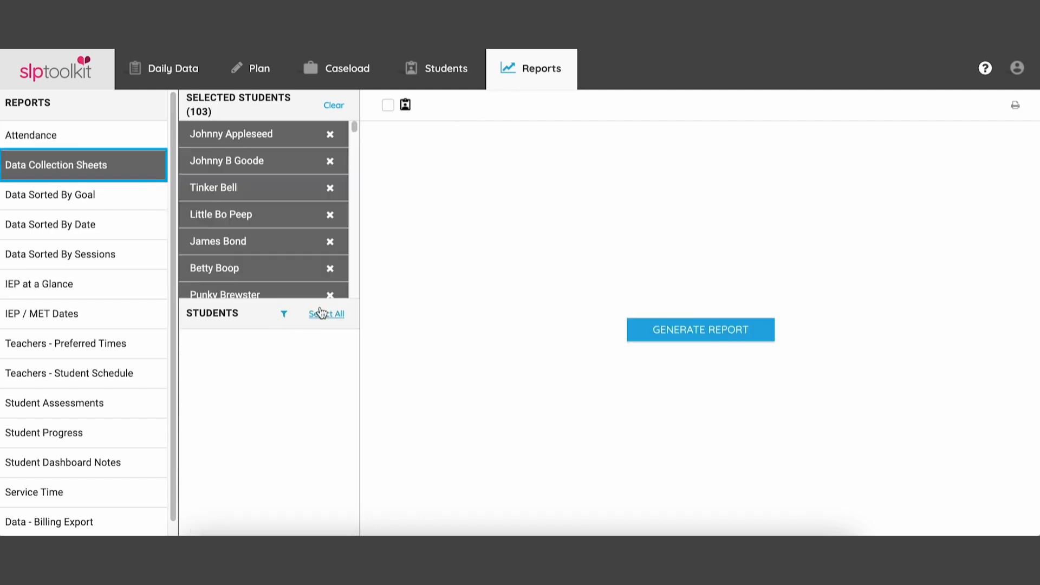
left_click(388, 107)
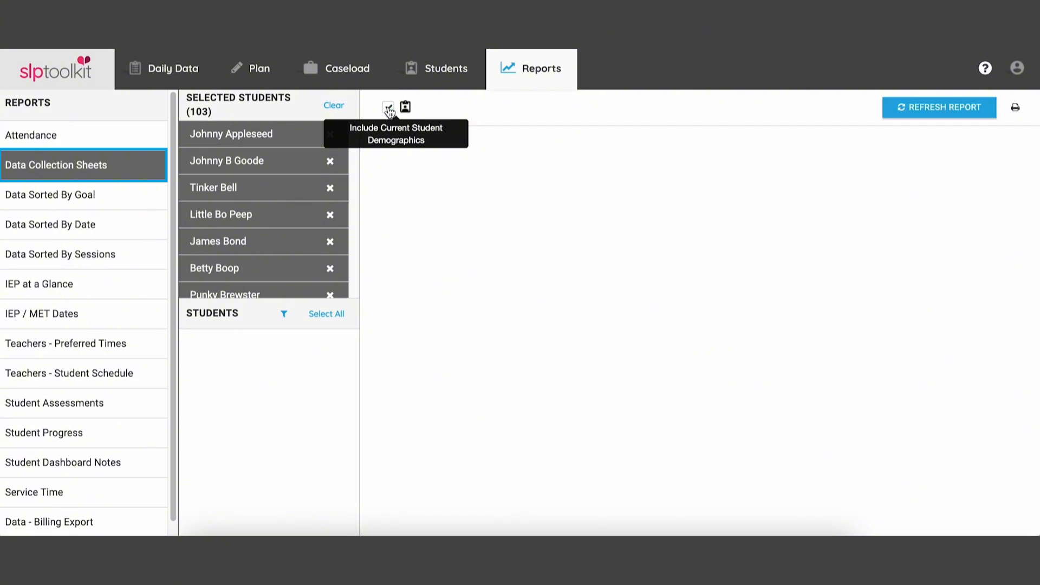
left_click(922, 112)
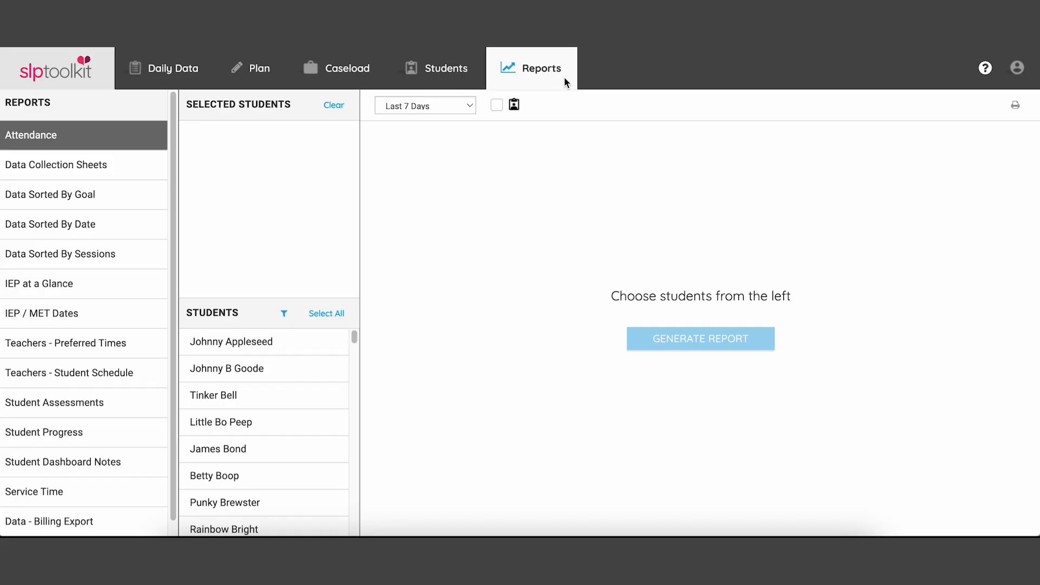
Step: Generate an IEP / MET Dates report for all students with the start month set to August
left_click(105, 319)
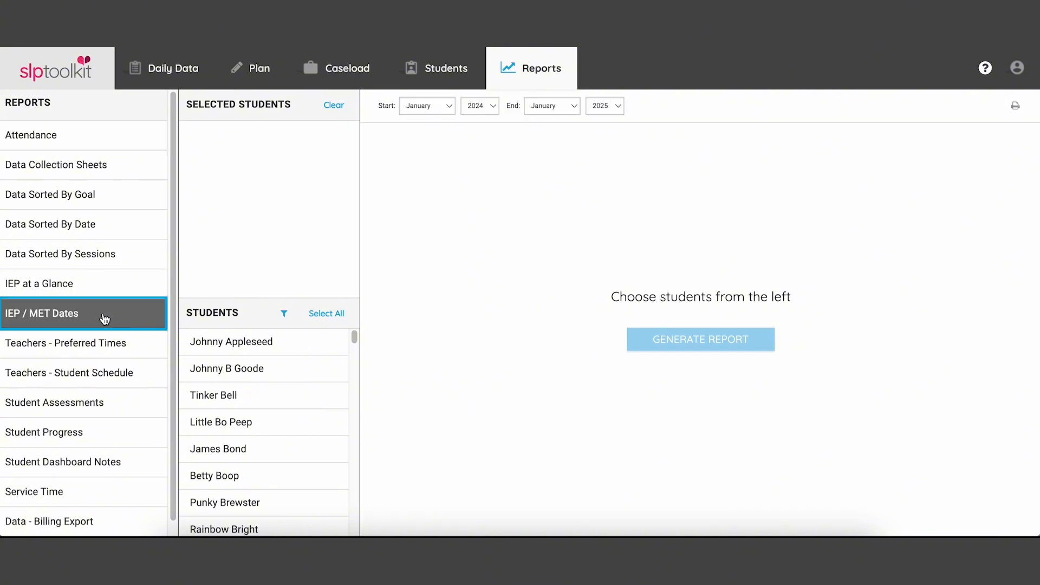
left_click(329, 319)
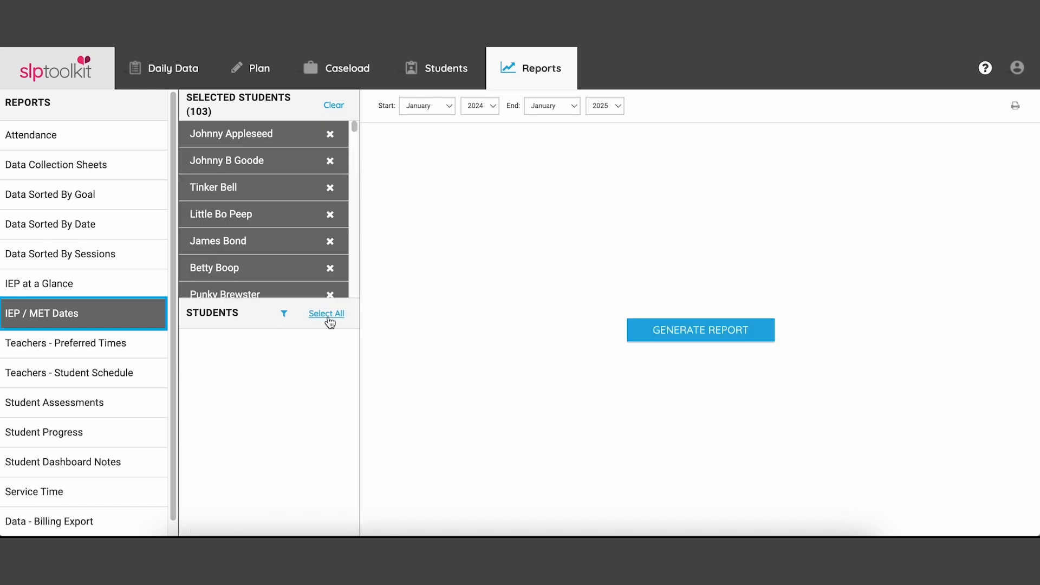
left_click(441, 112)
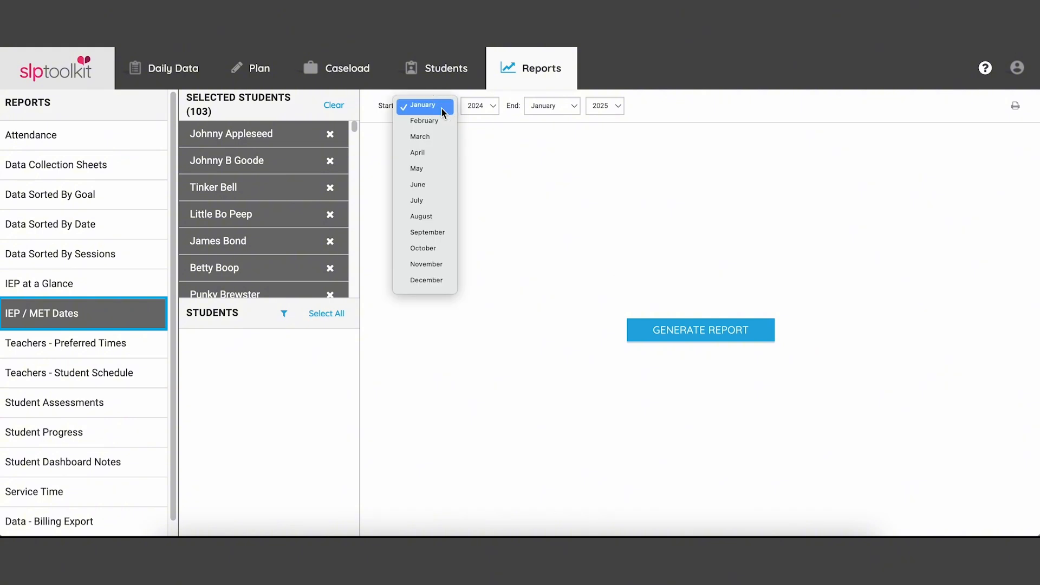
left_click(433, 216)
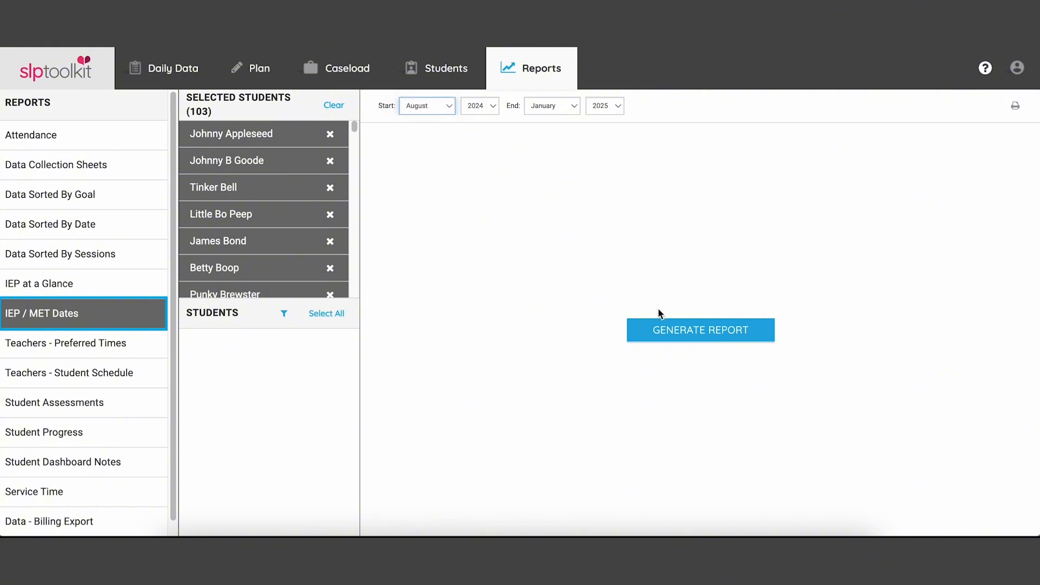
left_click(707, 332)
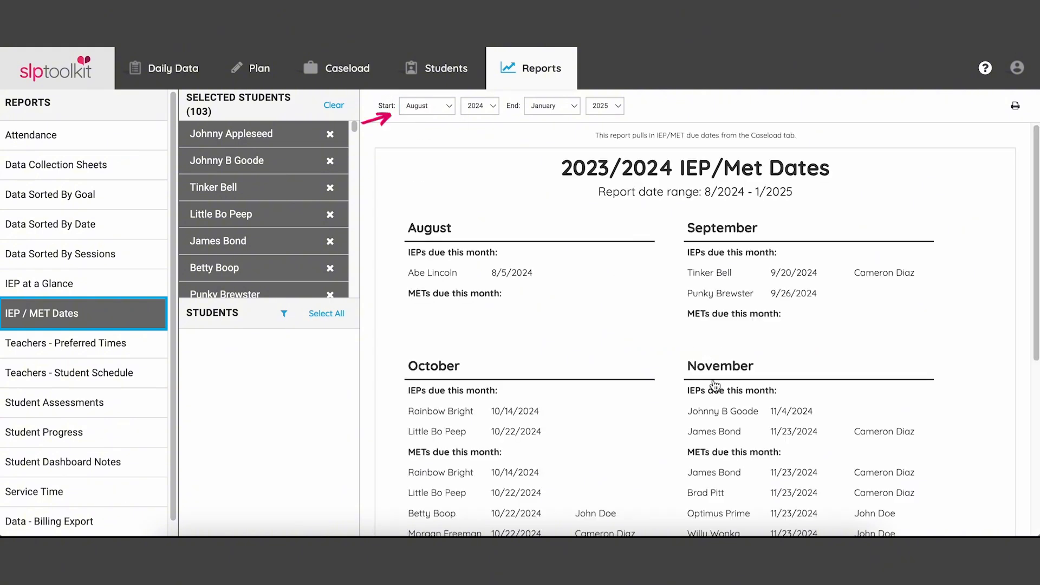
Step: Review the IEP and MET due dates listed by month in the generated report
scroll(714, 398, "down", 1)
scroll(714, 400, "down", 2)
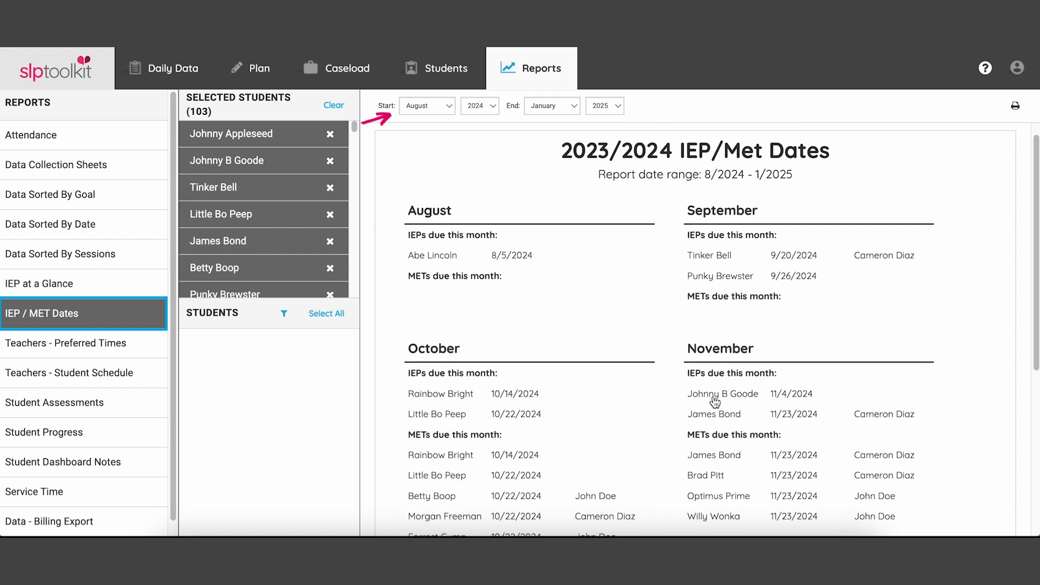
scroll(714, 401, "down", 2)
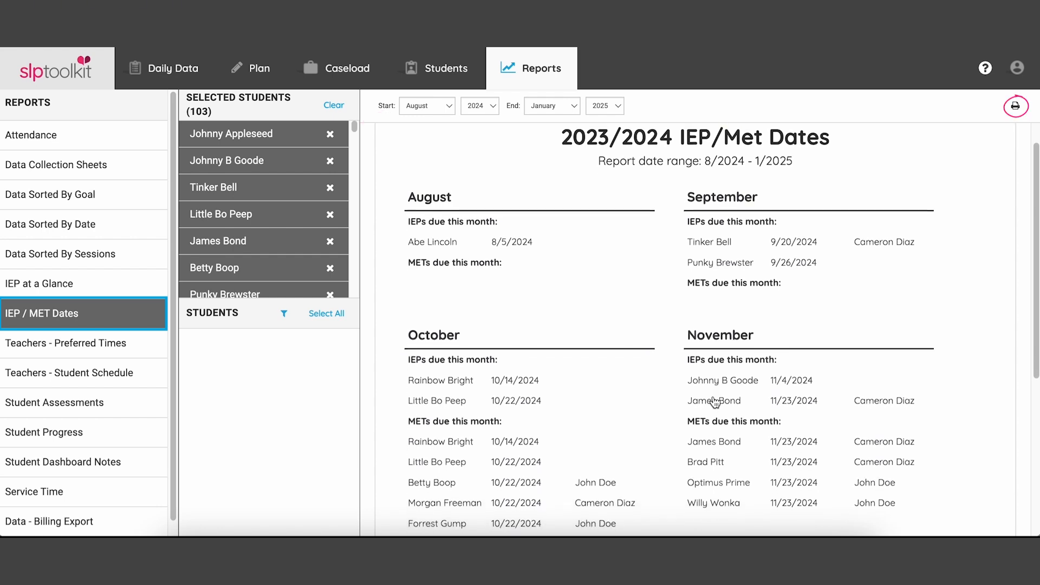
scroll(715, 401, "down", 2)
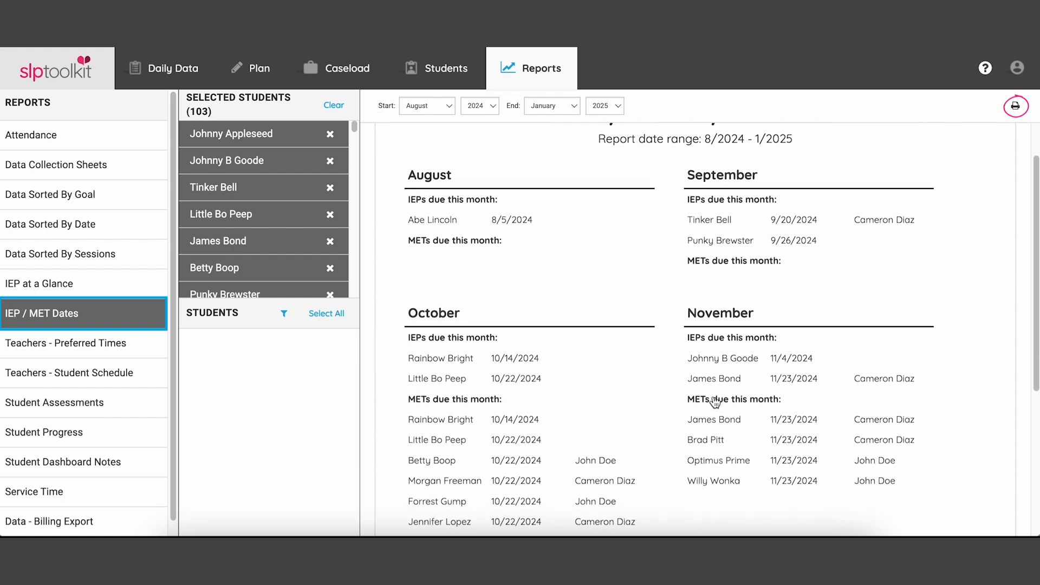
scroll(715, 402, "down", 4)
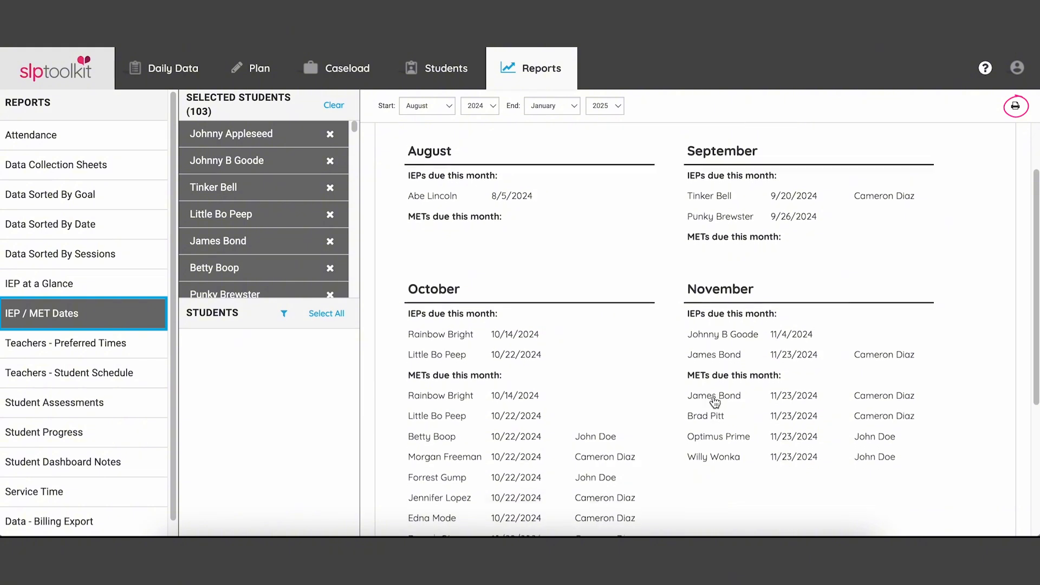
scroll(715, 402, "down", 6)
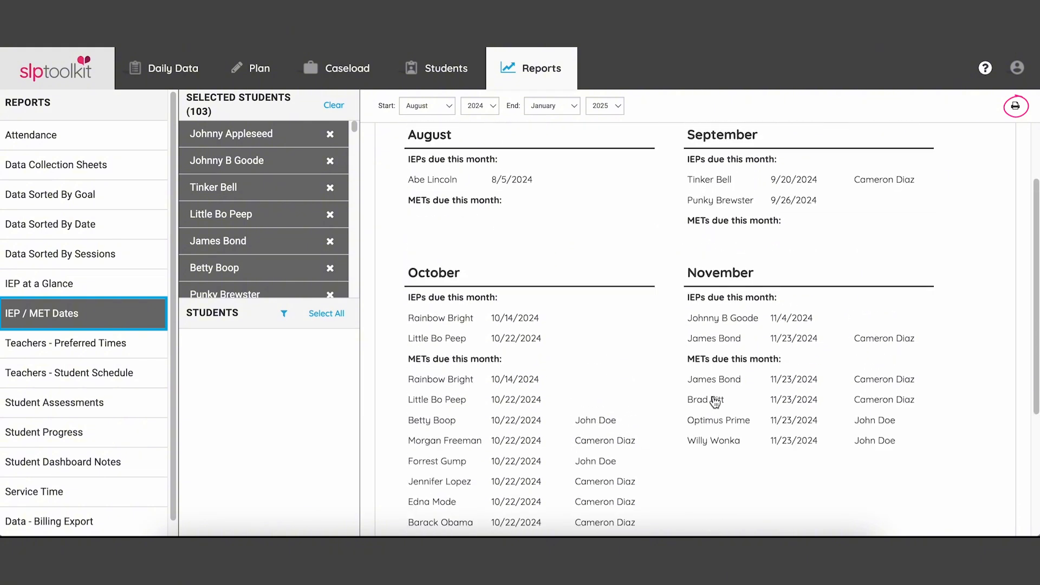
scroll(713, 401, "down", 3)
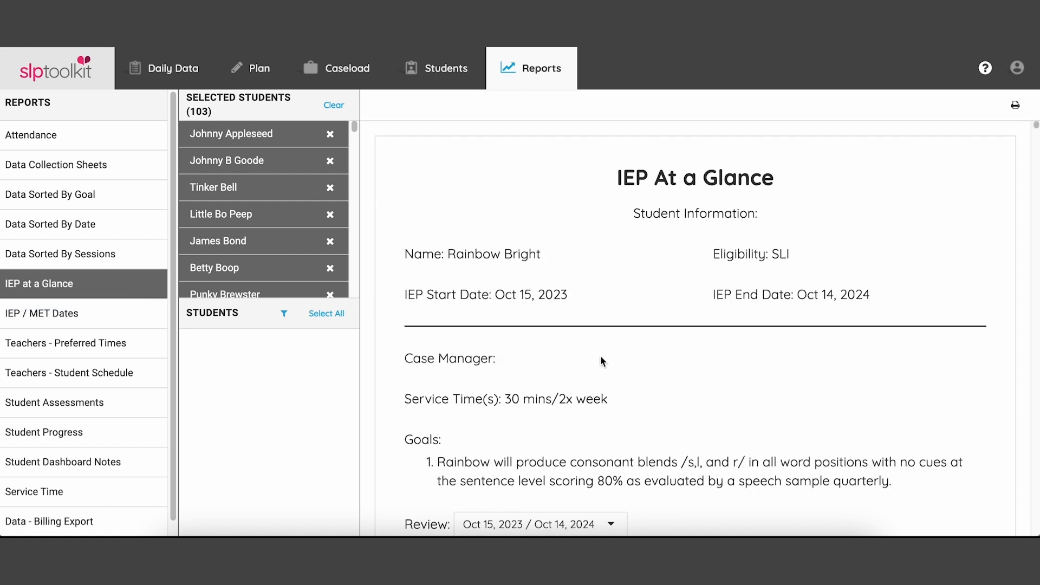
Step: Examine the service time, goals and accommodations sections of the IEP at a Glance report
scroll(601, 360, "down", 3)
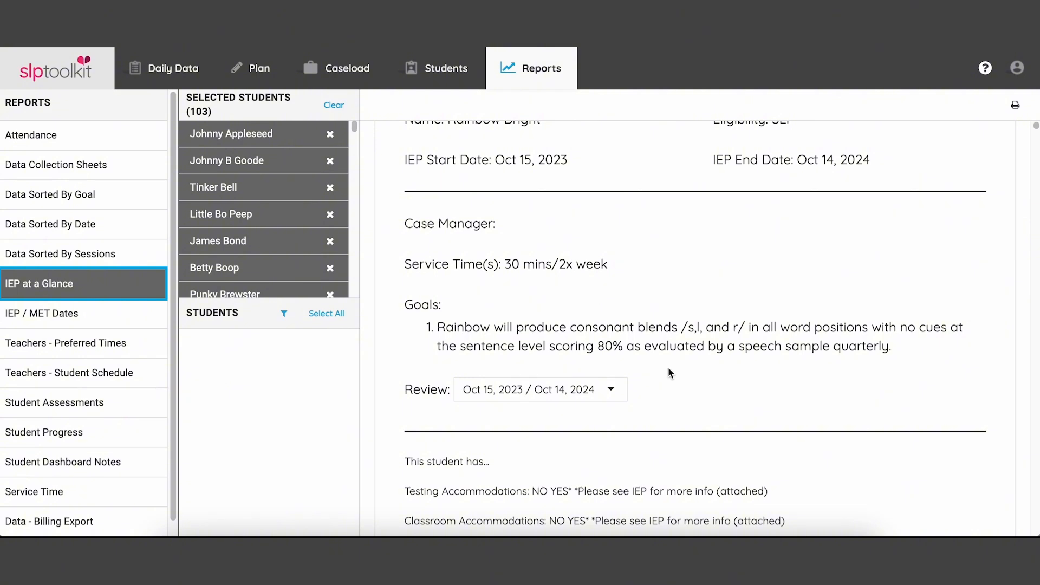
scroll(668, 368, "down", 2)
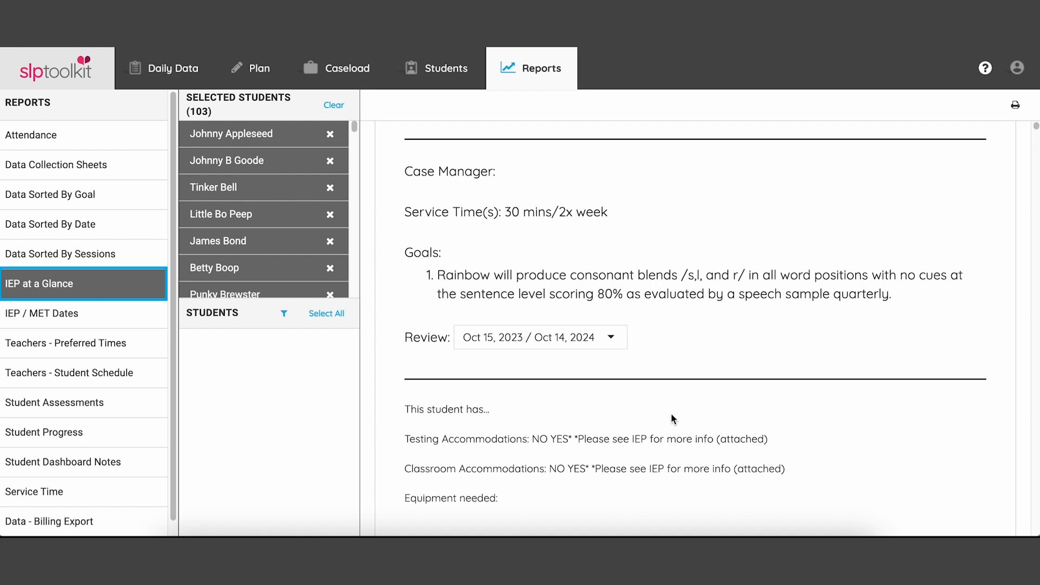
Step: Generate a Teachers - Preferred Times report for all teachers
left_click(38, 353)
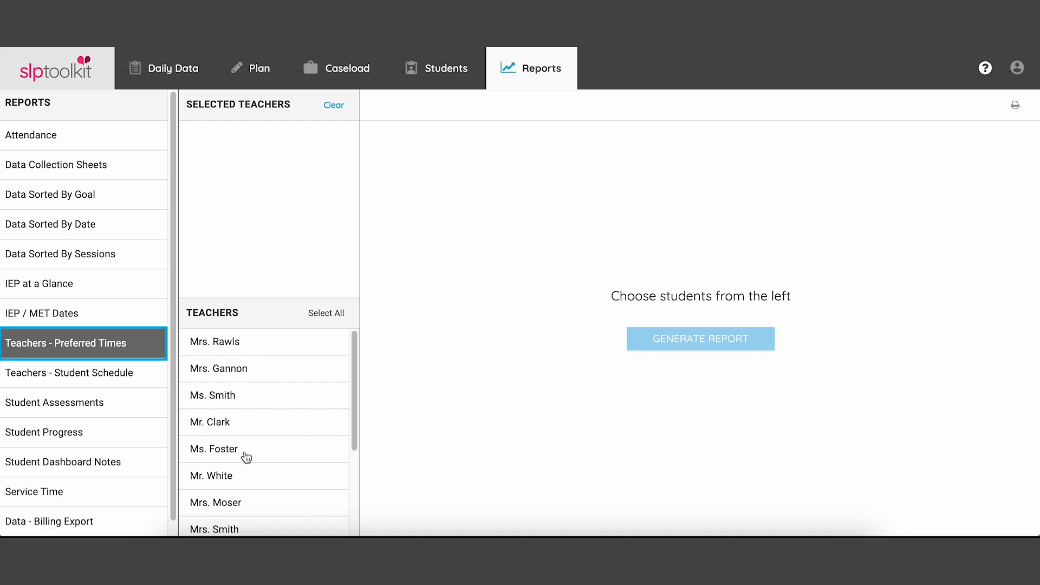
left_click(261, 347)
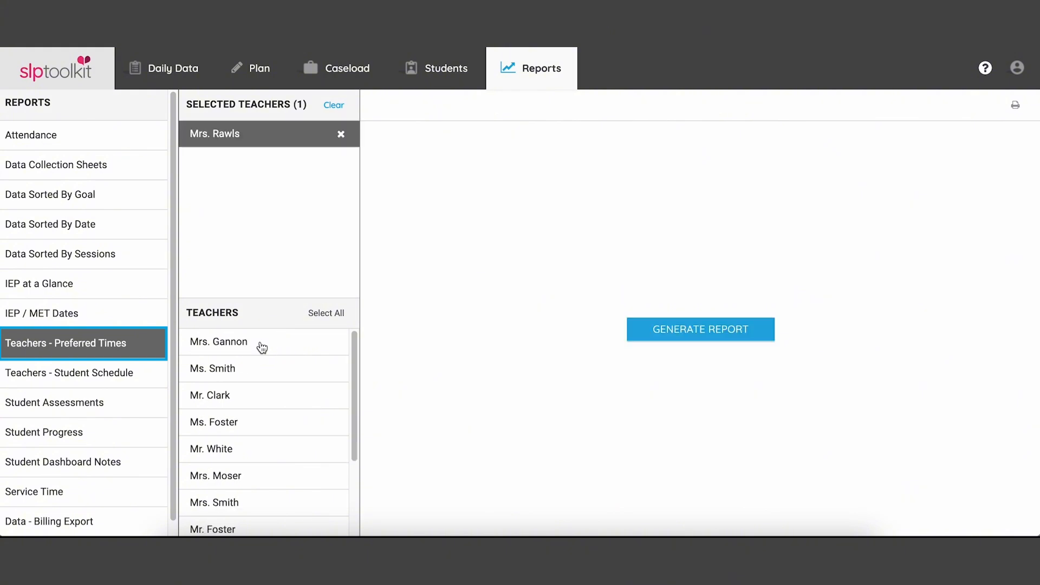
left_click(262, 345)
left_click(329, 321)
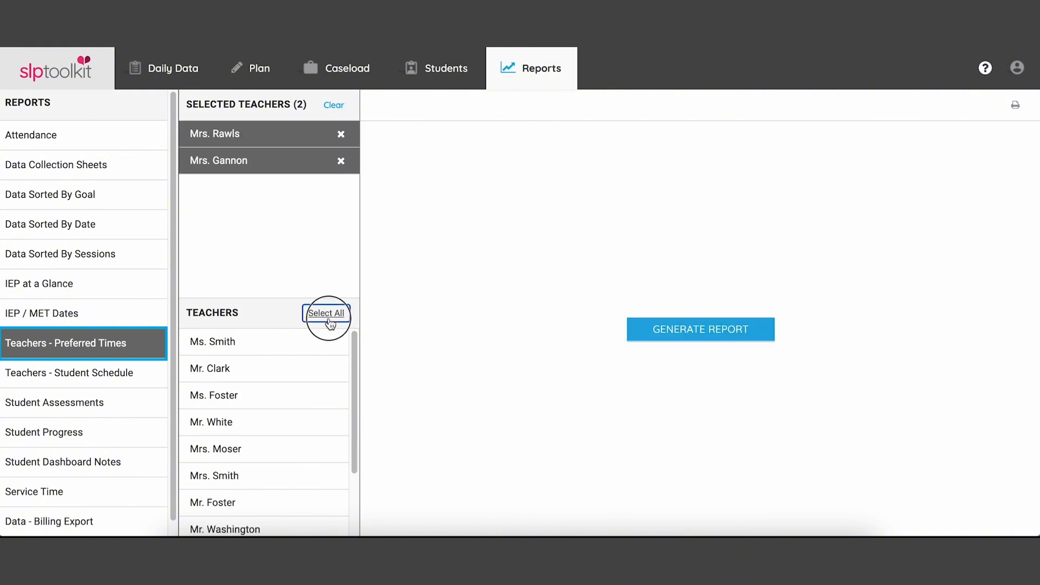
left_click(658, 328)
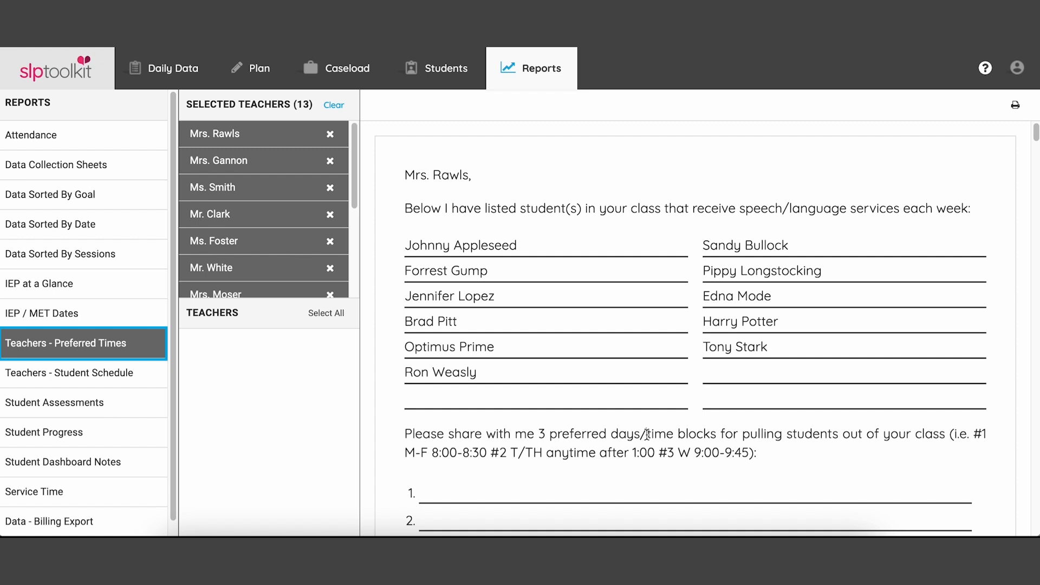
Step: Read through the first teacher's letter and highlight the request for 3 preferred days/time blocks
scroll(647, 434, "down", 1)
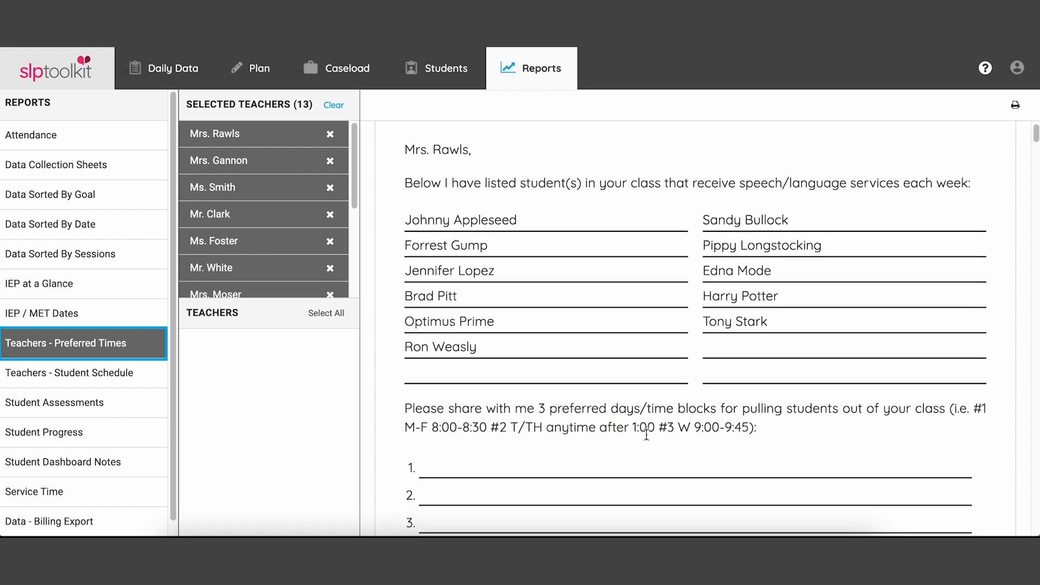
scroll(646, 435, "down", 2)
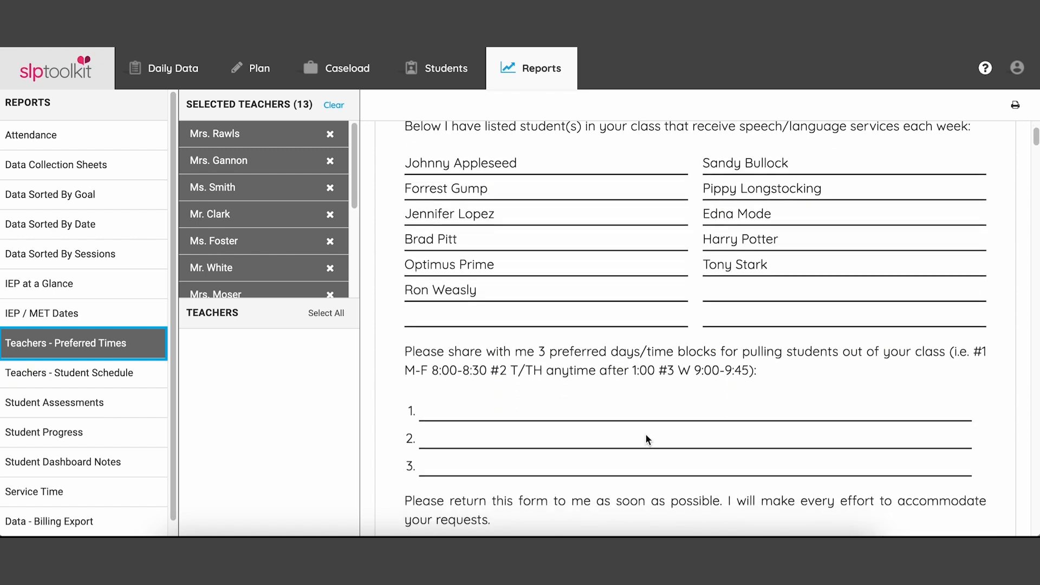
scroll(646, 433, "down", 1)
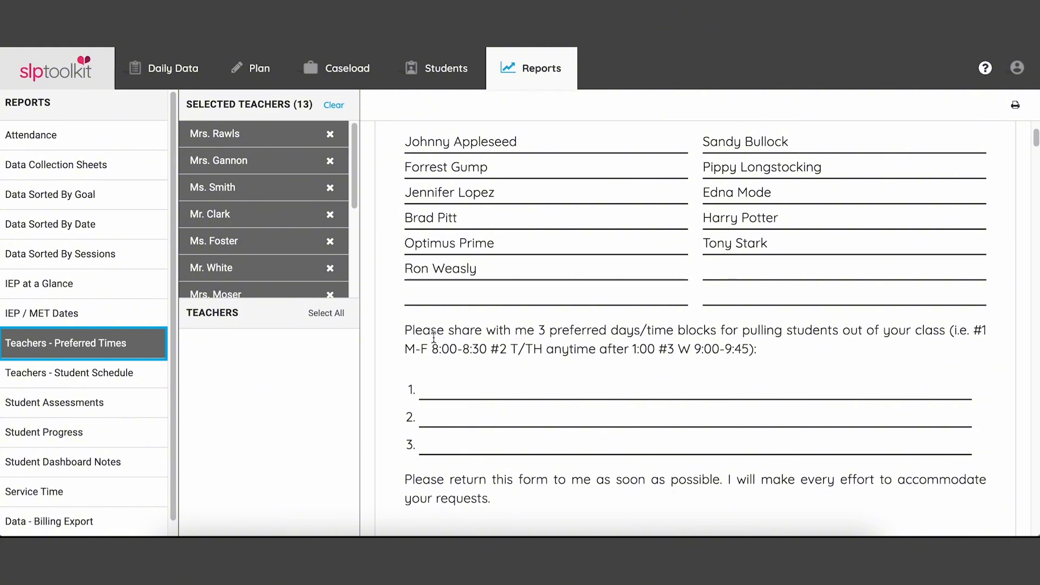
left_click_drag(404, 329, 774, 354)
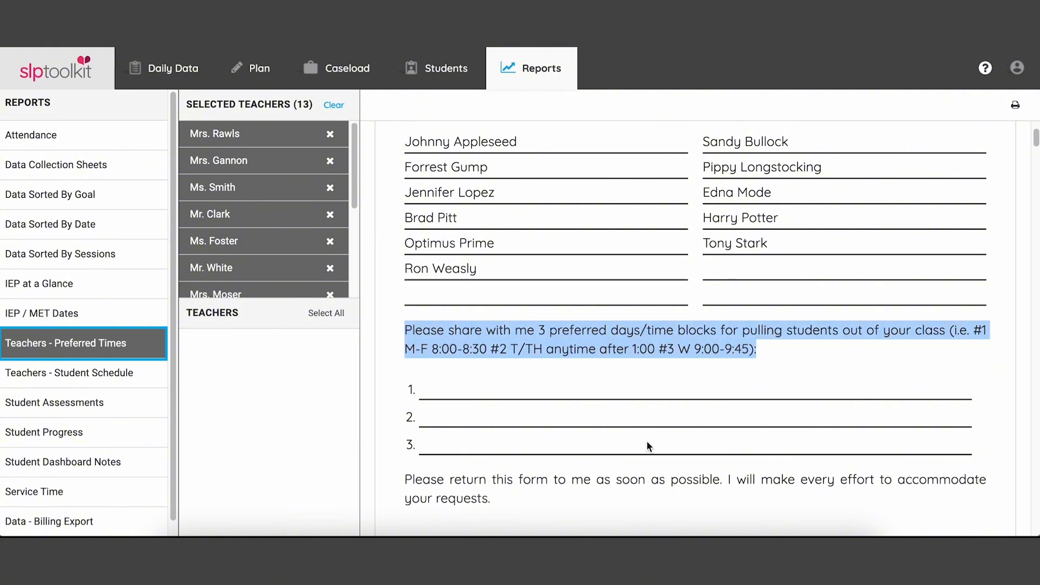
scroll(647, 443, "down", 2)
scroll(647, 443, "down", 4)
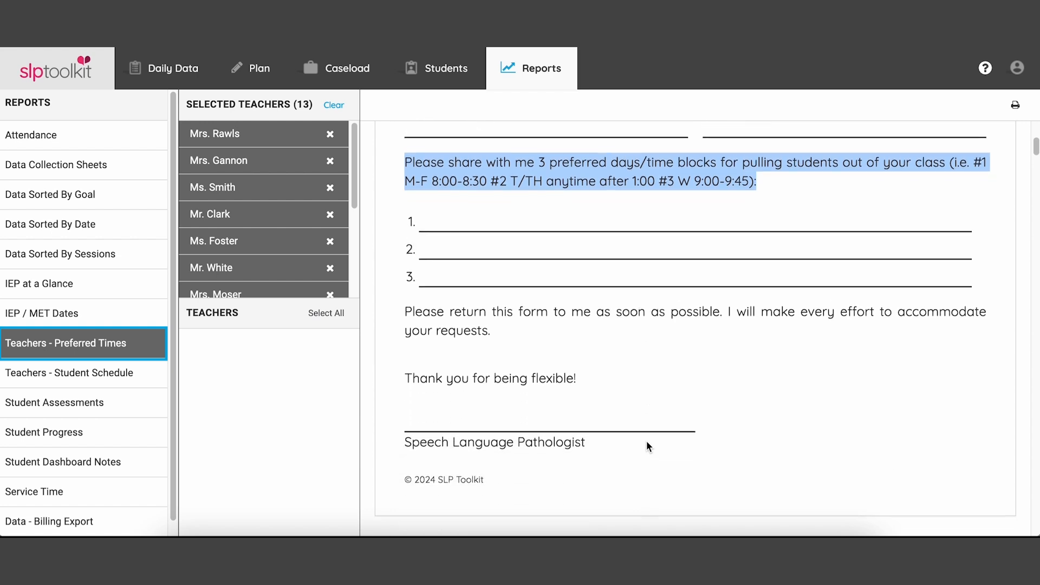
Step: Copy the text of the first teacher's preferred times letter, from the signature line back up to the greeting
mouse_move(599, 434)
left_mouse_down()
mouse_move(416, 99)
mouse_move(414, 176)
mouse_move(404, 179)
mouse_move(425, 188)
left_mouse_up()
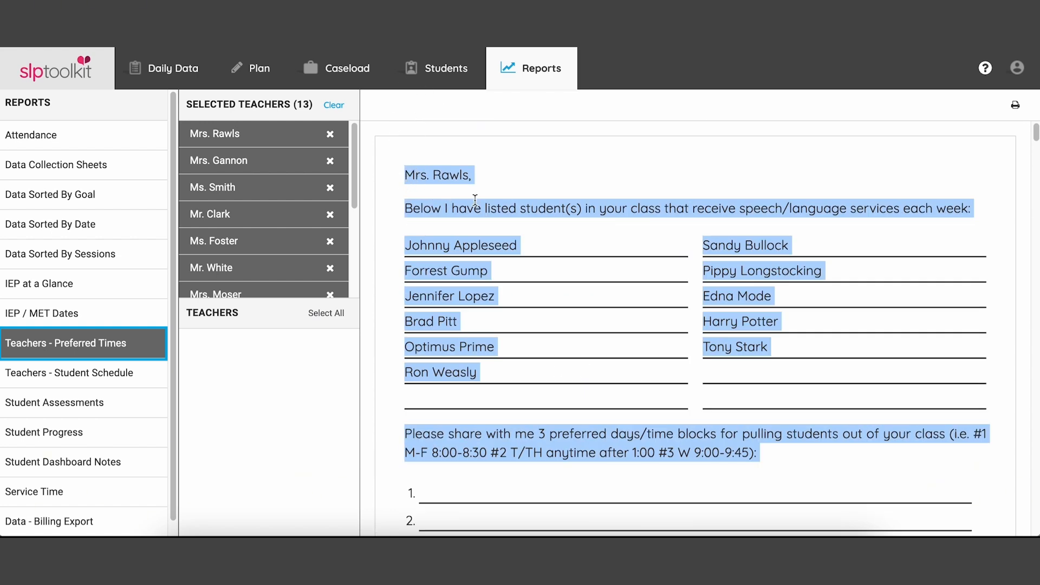
right_click(458, 169)
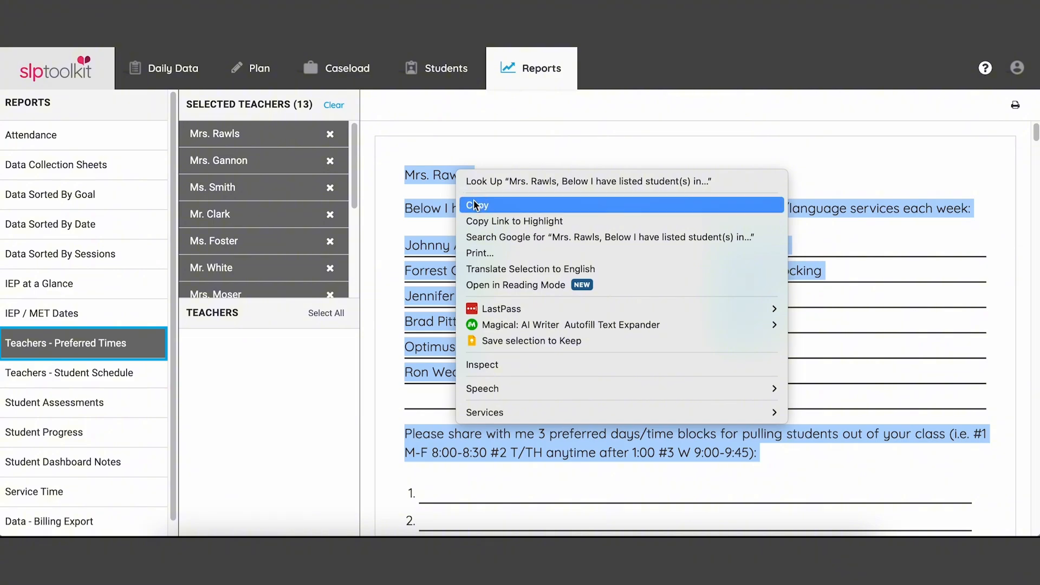
left_click(474, 205)
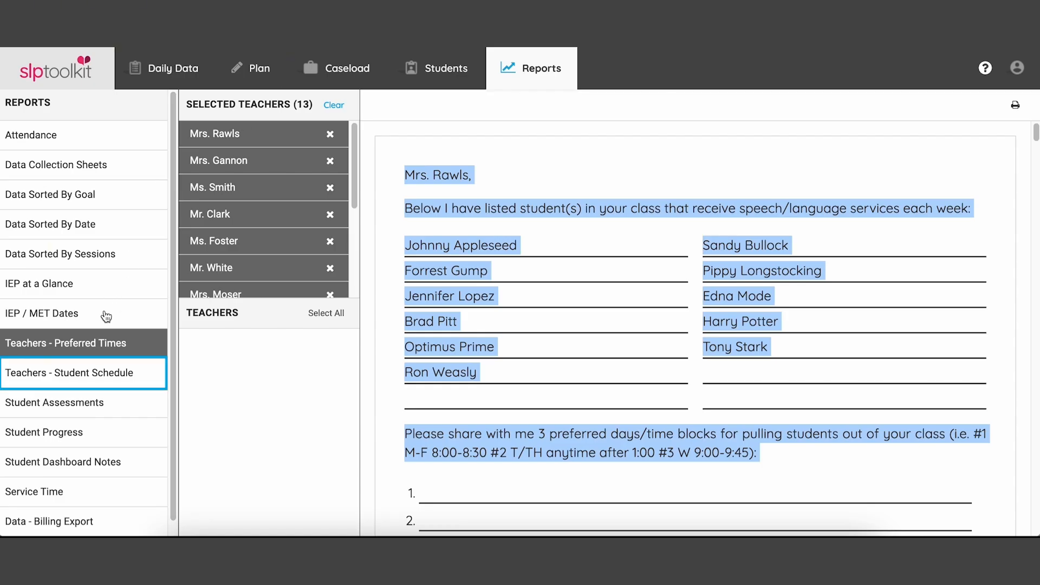
Step: Produce the Teachers - Student Schedule report for all teachers and send it to print
left_click(116, 384)
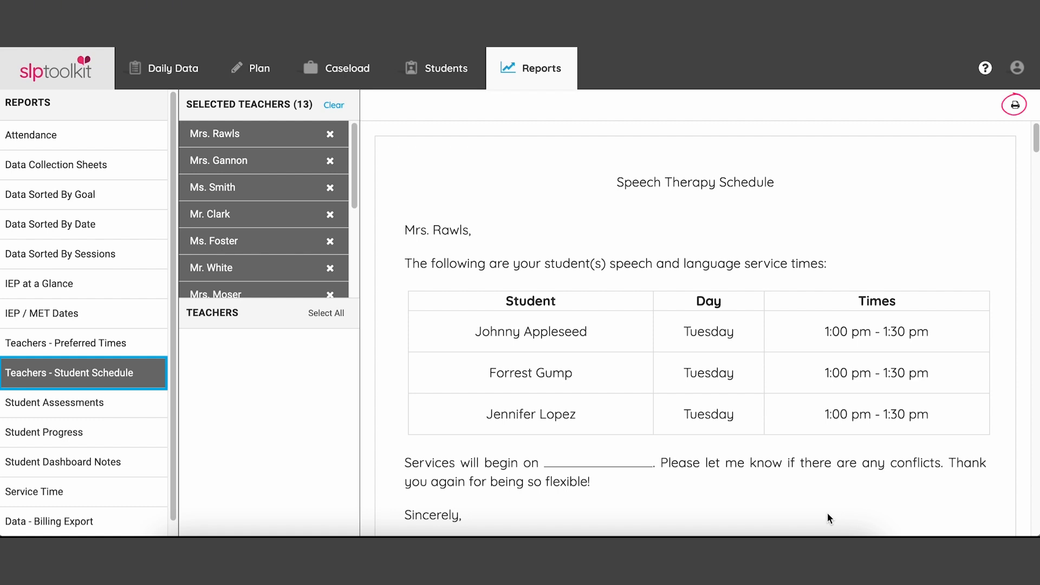
left_click(1017, 106)
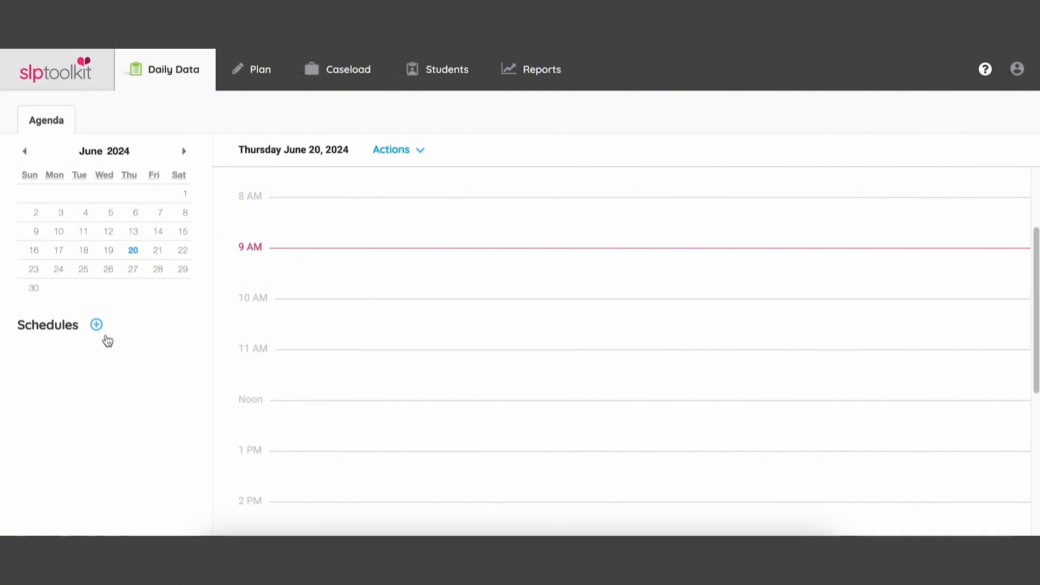
Step: Start a new schedule in Daily Data and name it 2024 - 2025
left_click(97, 327)
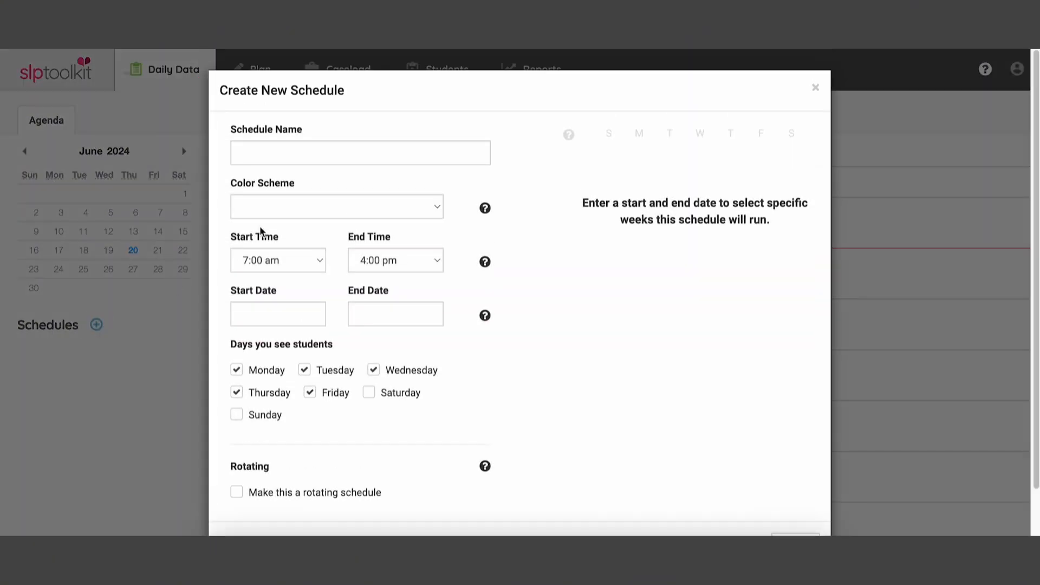
left_click(304, 149)
type("2024 - 2025")
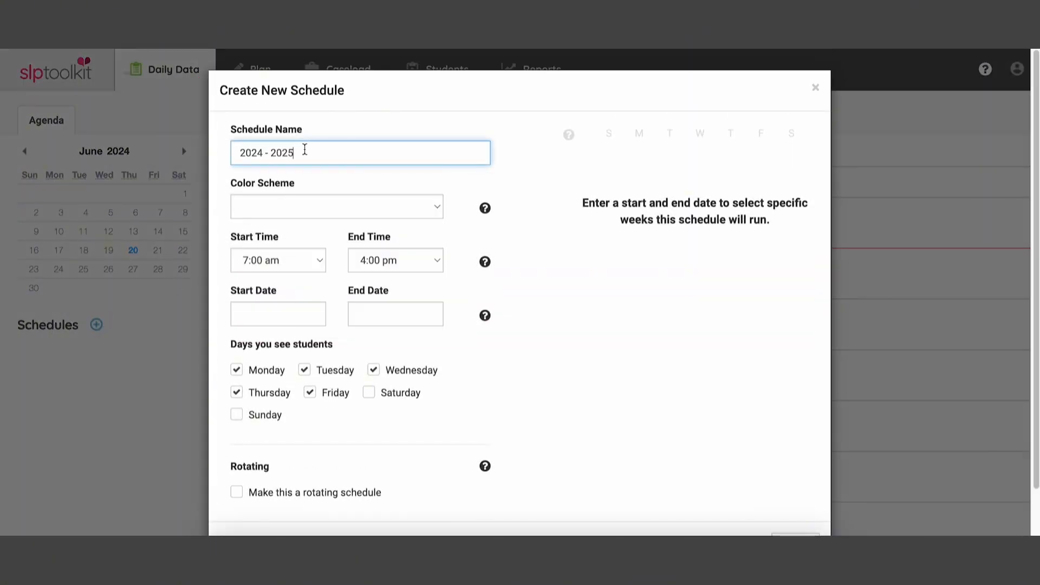
Step: Try the Therapy Type and Class color schemes for the new schedule
left_click(366, 206)
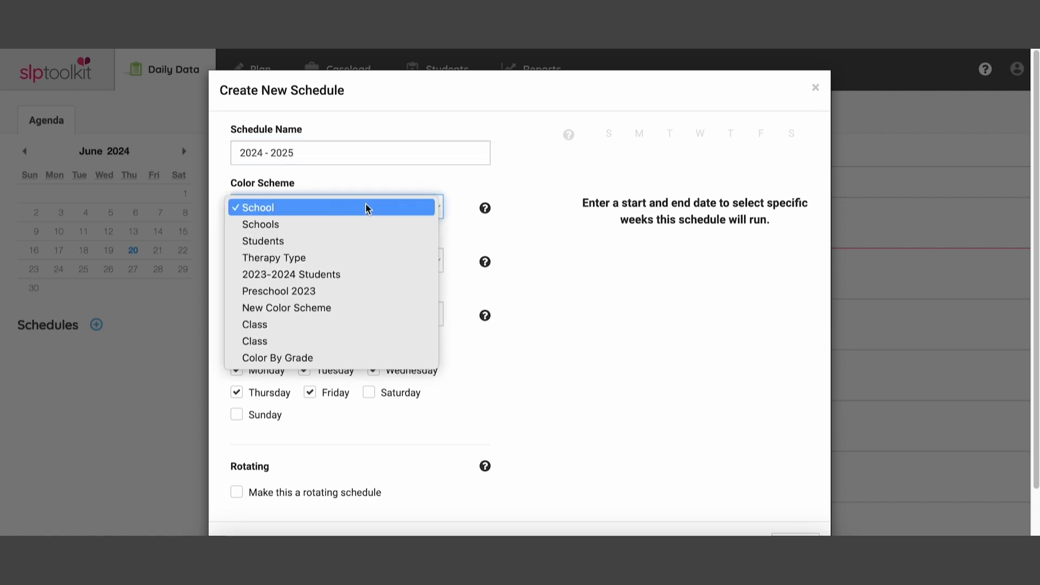
left_click(363, 262)
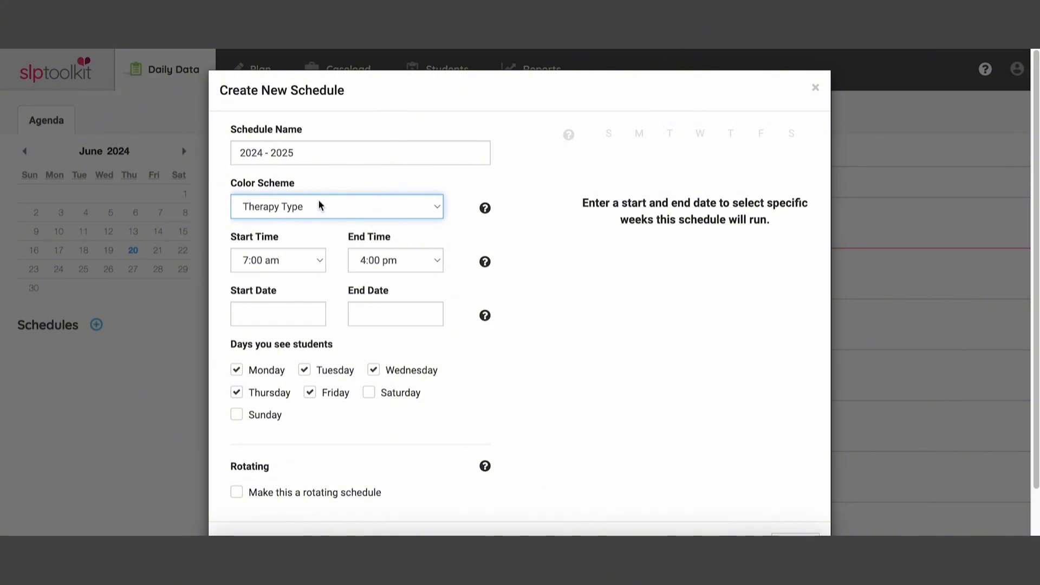
left_click(323, 209)
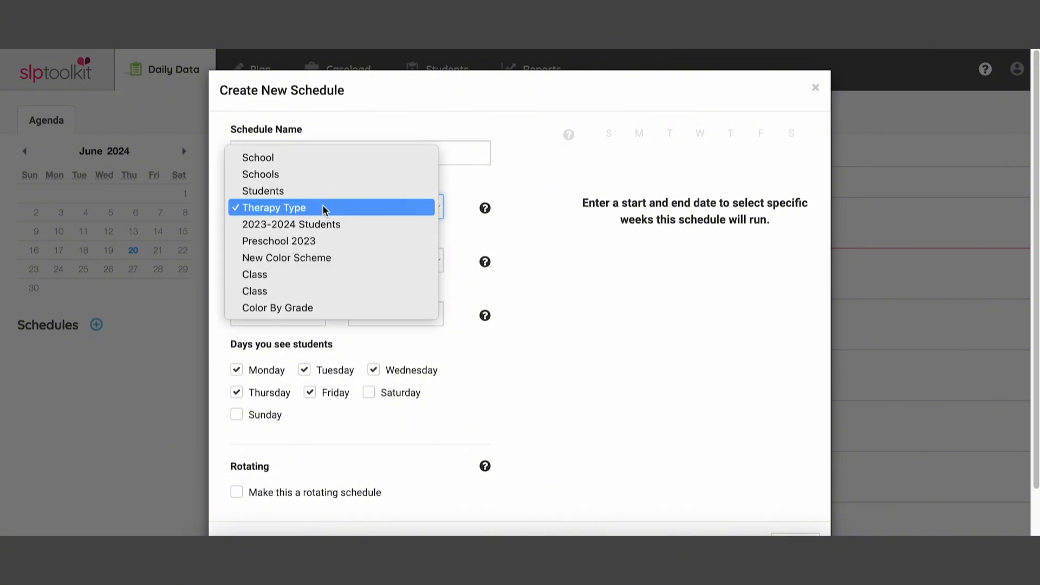
left_click(325, 276)
Step: Set the schedule's color scheme to School and its daily hours from 8:00 am to 3:00 pm
left_click(330, 205)
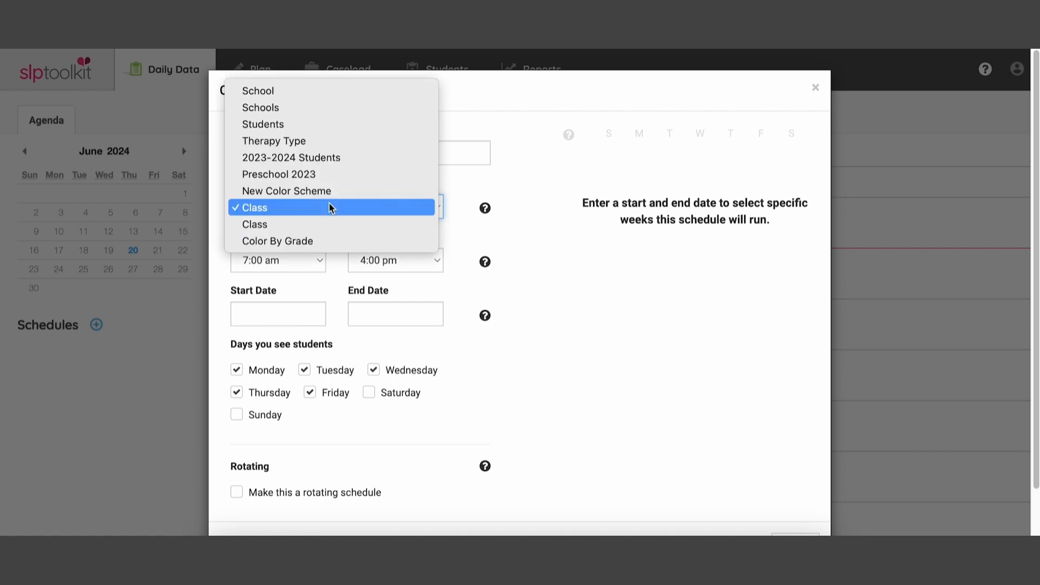
left_click(312, 91)
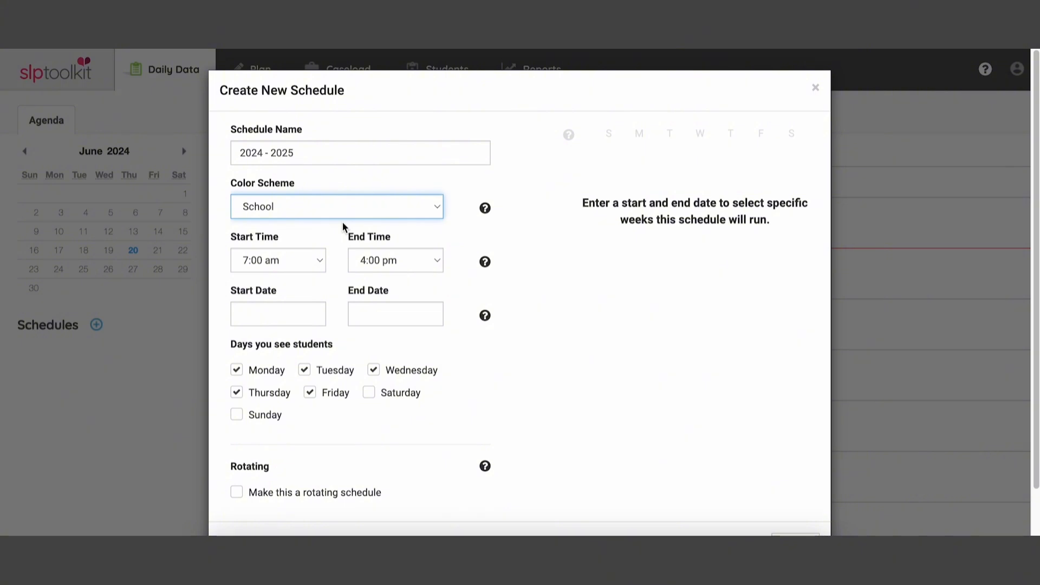
left_click(317, 256)
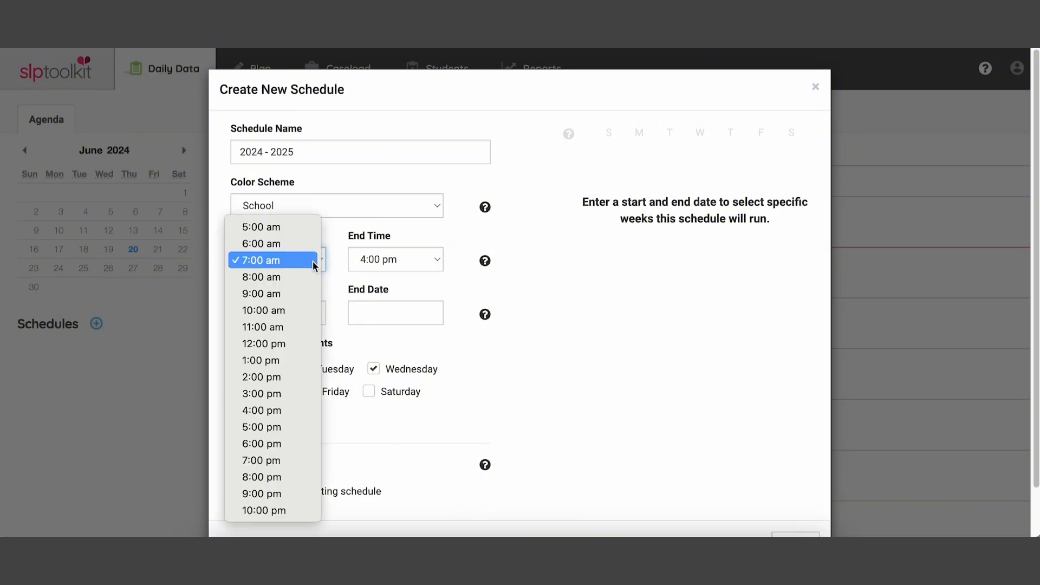
left_click(310, 275)
left_click(419, 260)
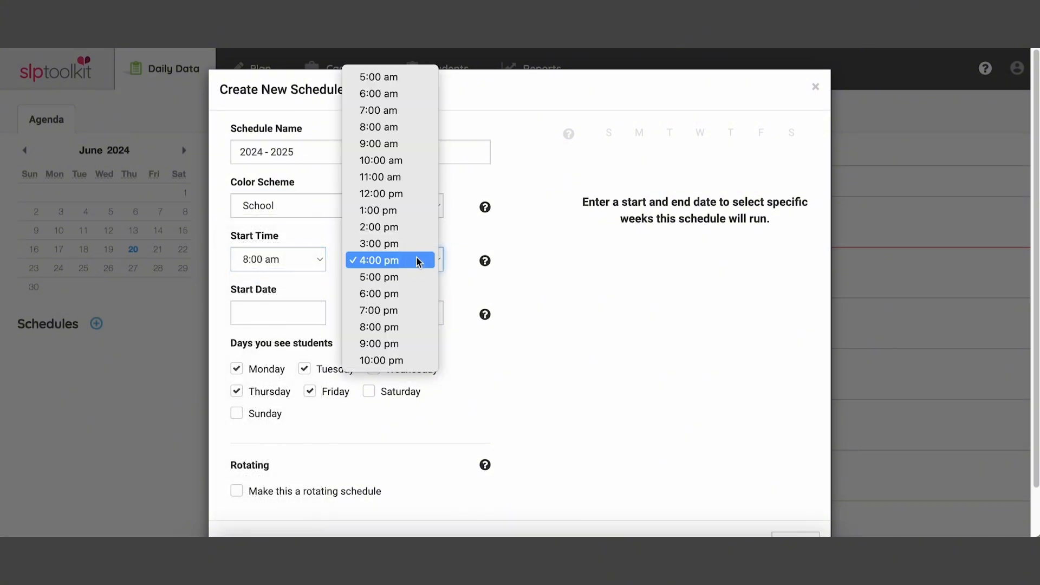
left_click(414, 242)
Step: Set the schedule's start date to Aug 5, 2024
left_click(302, 310)
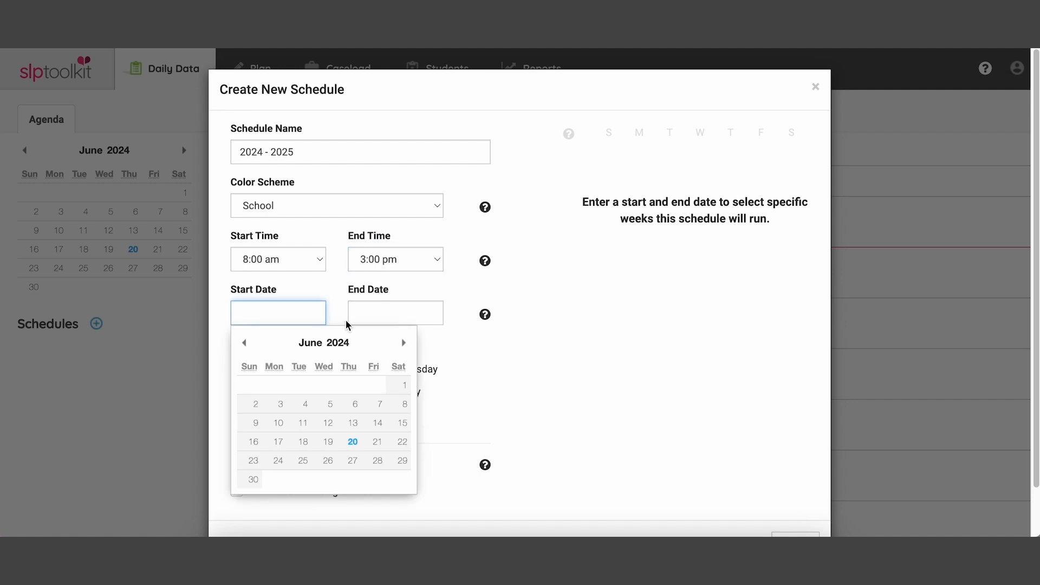
left_click(401, 343)
left_click(401, 343)
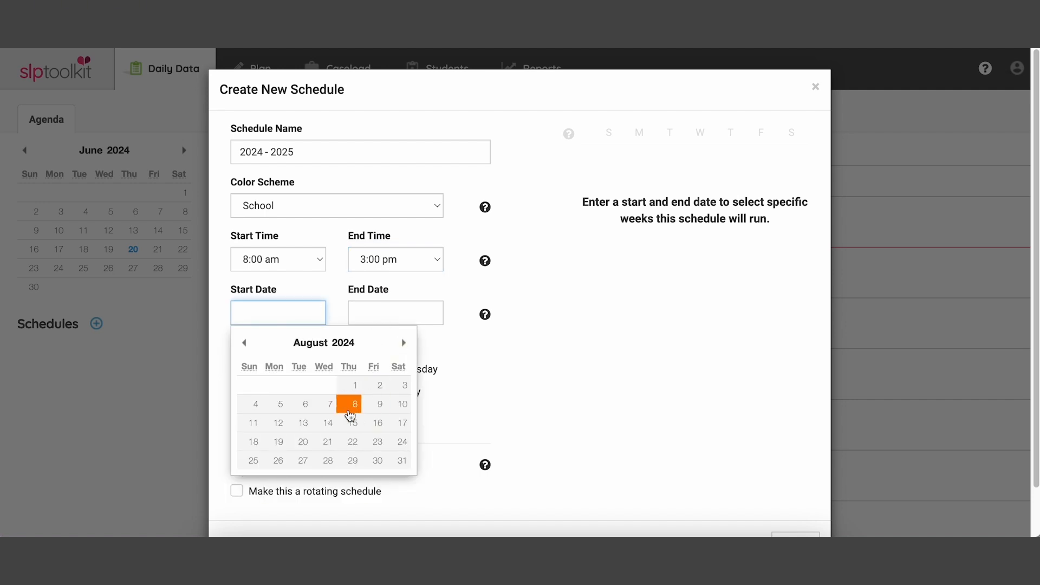
left_click(282, 408)
Step: Set the schedule's end date to Jul 25, 2025
left_click(428, 312)
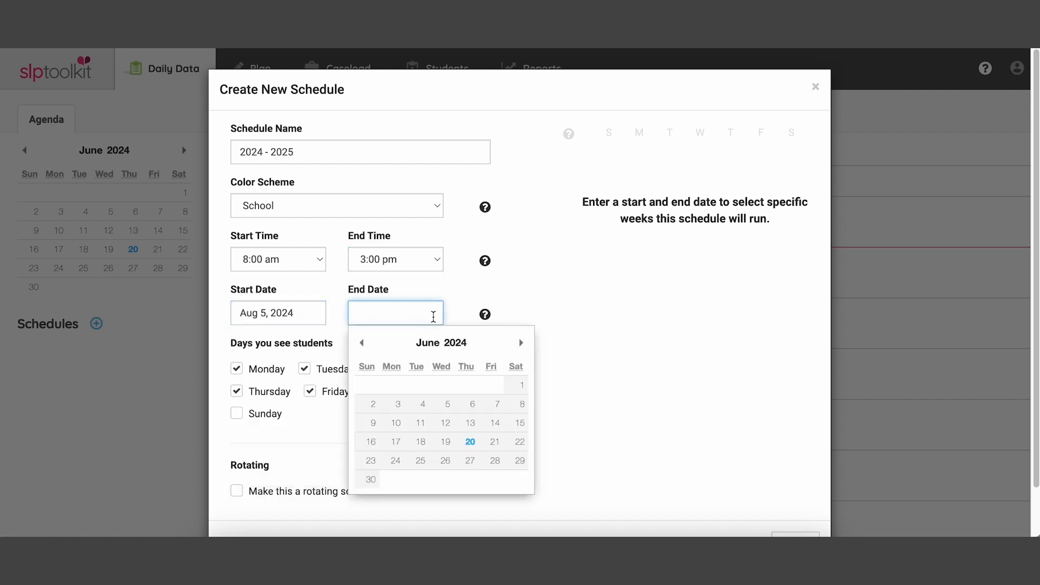
left_click(520, 343)
left_click(520, 342)
left_click(520, 343)
left_click(520, 343)
left_click(520, 343)
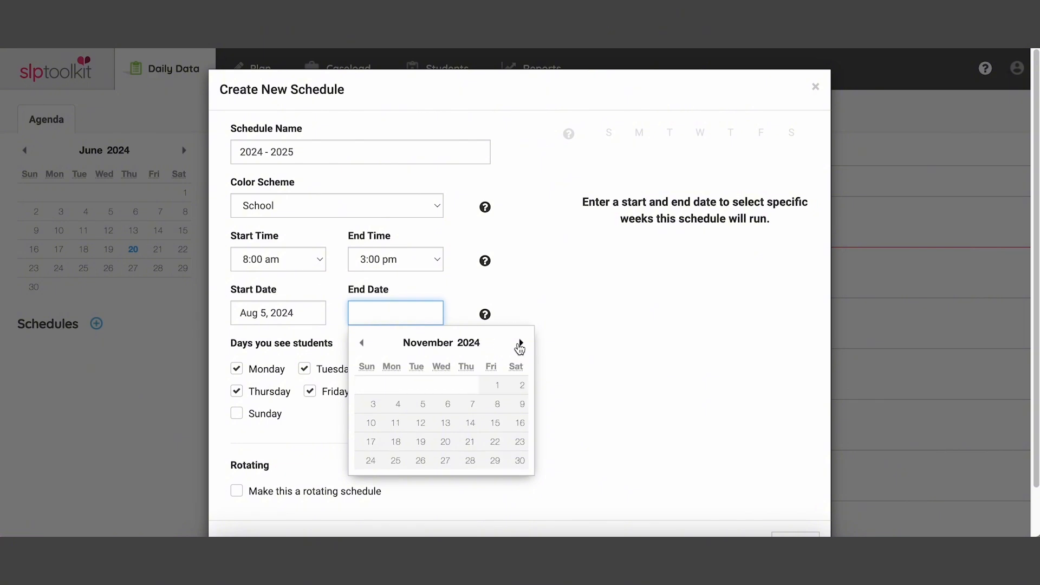
left_click(520, 343)
left_click(520, 343)
left_click(520, 343)
left_click(520, 343)
left_click(520, 343)
left_click(520, 343)
left_click(521, 343)
left_click(520, 343)
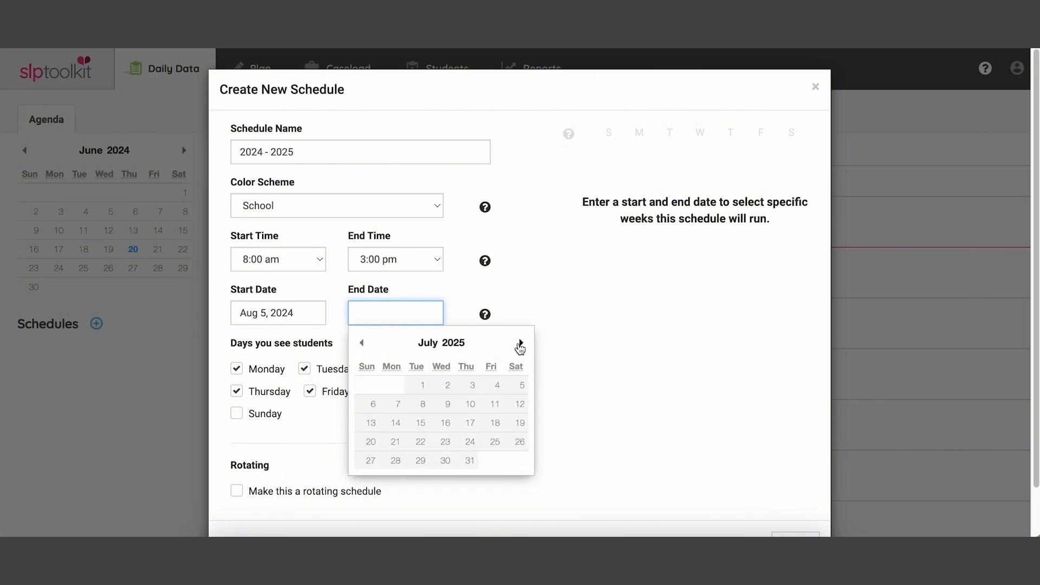
left_click(494, 442)
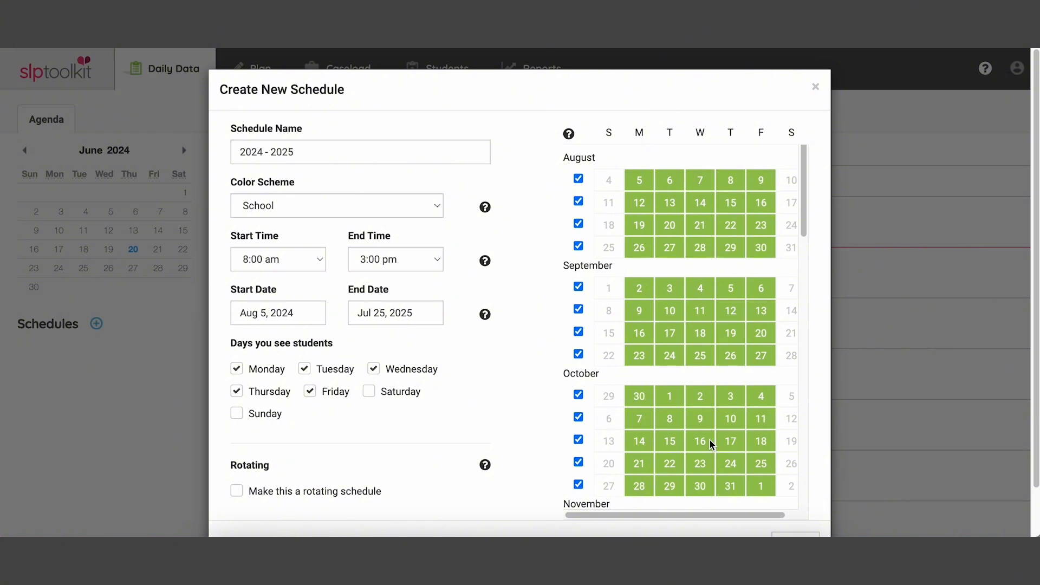
Step: Exclude the weeks of November 24, December 22 and December 29 from the schedule's calendar
scroll(639, 362, "down", 3)
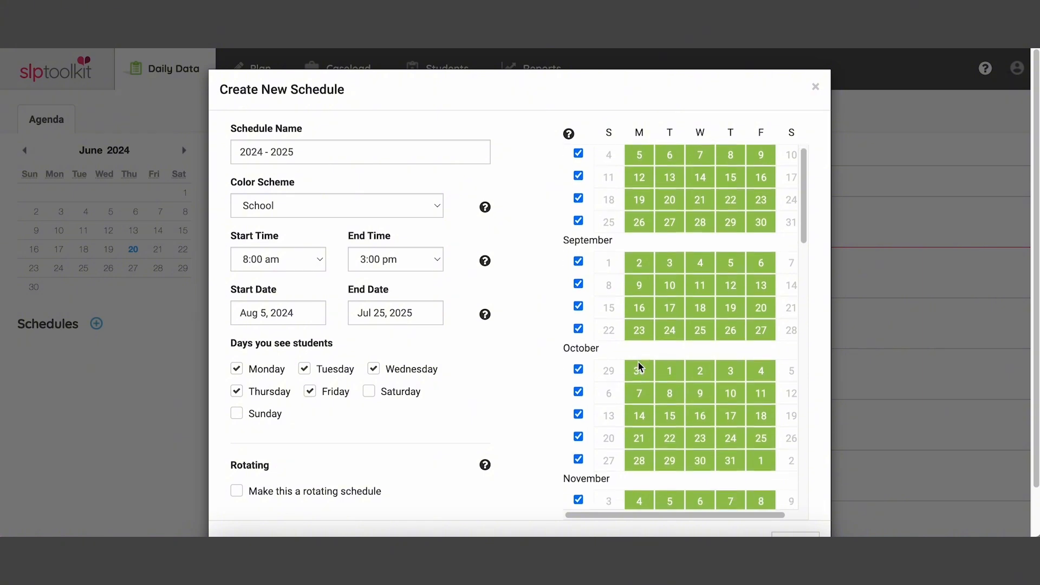
scroll(639, 363, "down", 1)
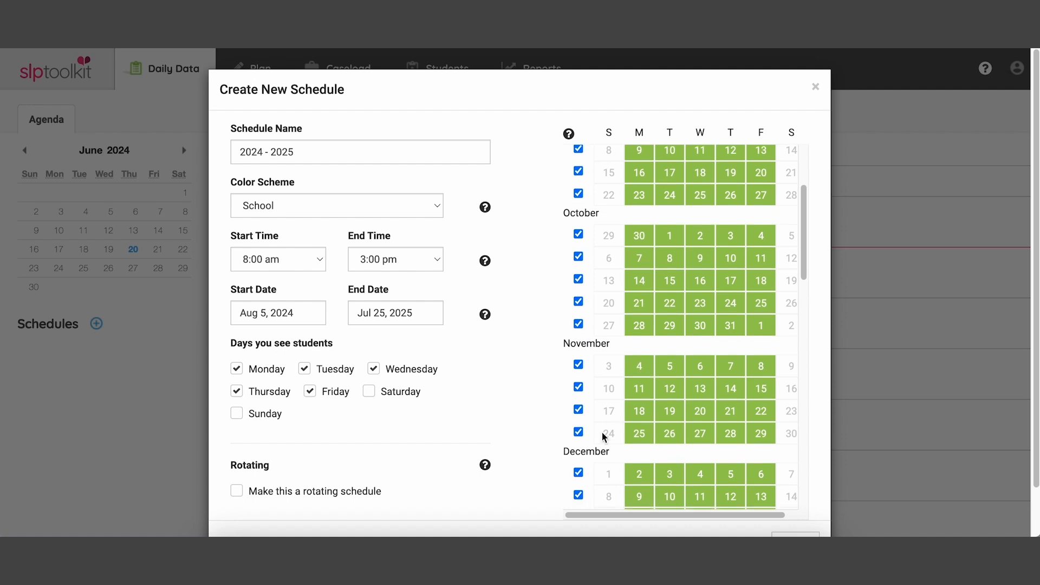
left_click(579, 432)
scroll(623, 435, "down", 3)
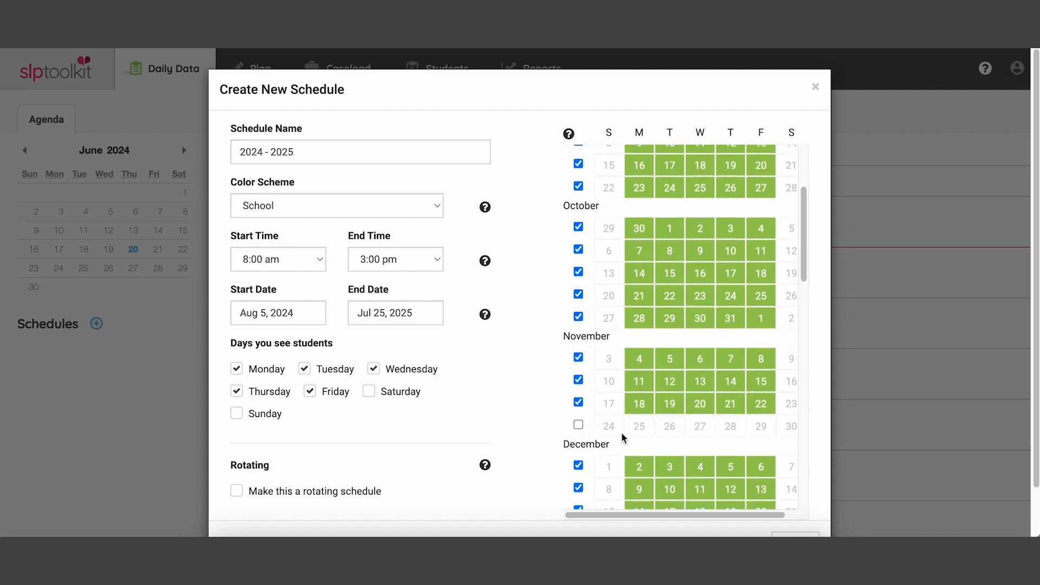
scroll(623, 437, "down", 4)
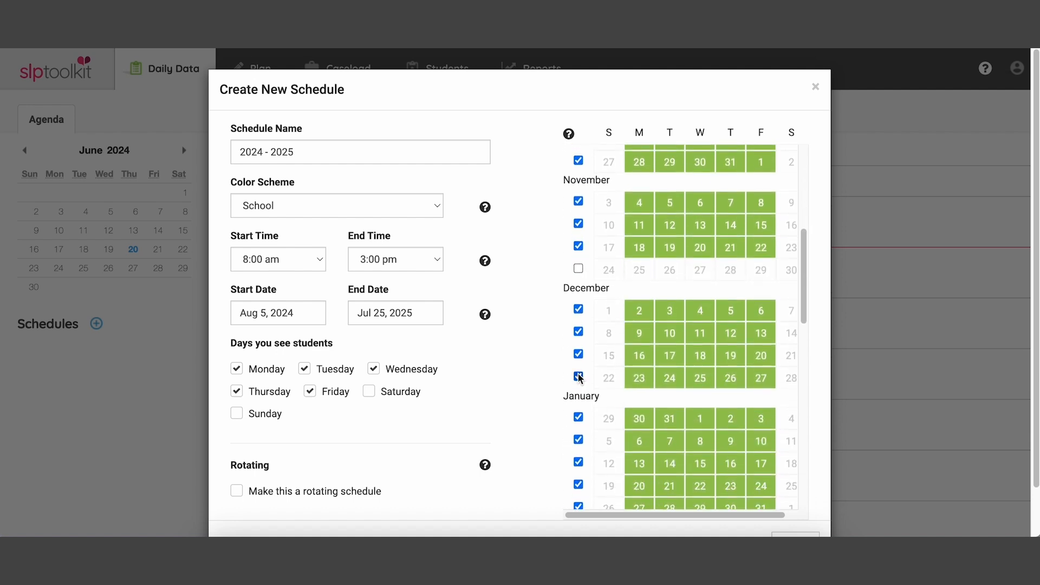
left_click(579, 377)
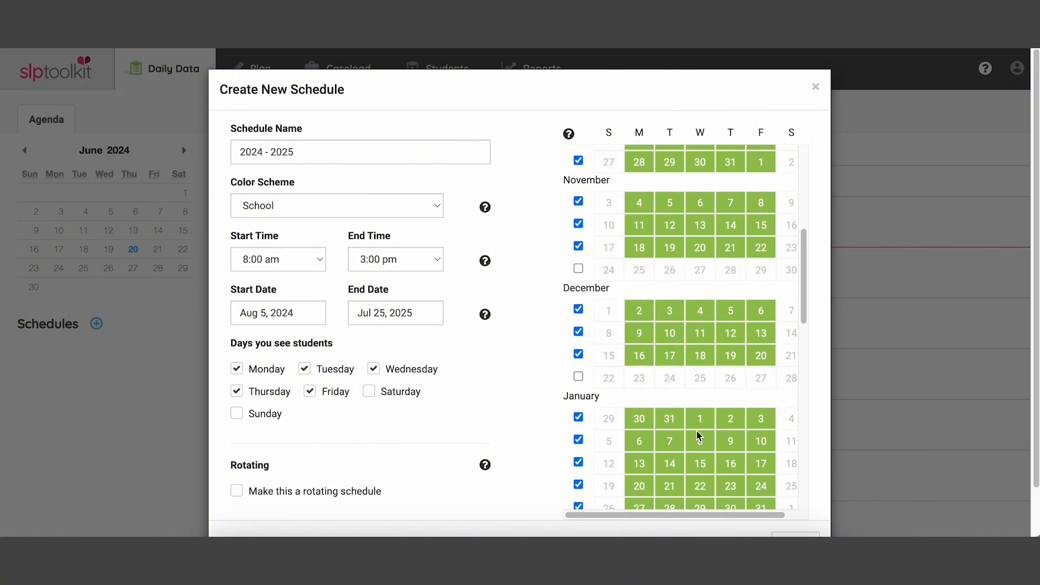
scroll(697, 434, "down", 2)
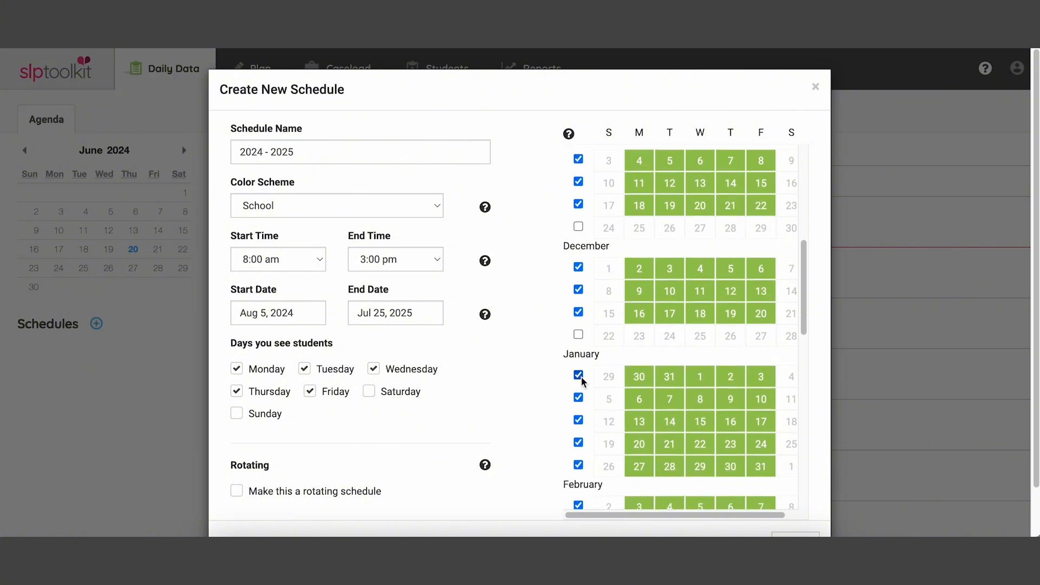
left_click(578, 375)
Step: Exclude the week of March 23 from the schedule's calendar
scroll(650, 426, "down", 1)
scroll(649, 421, "down", 6)
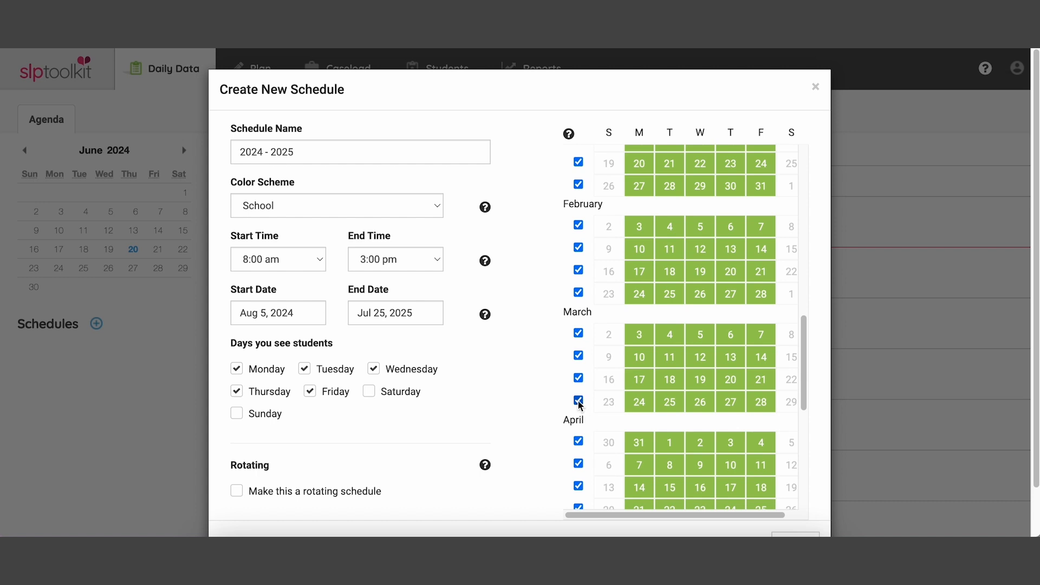
left_click(579, 401)
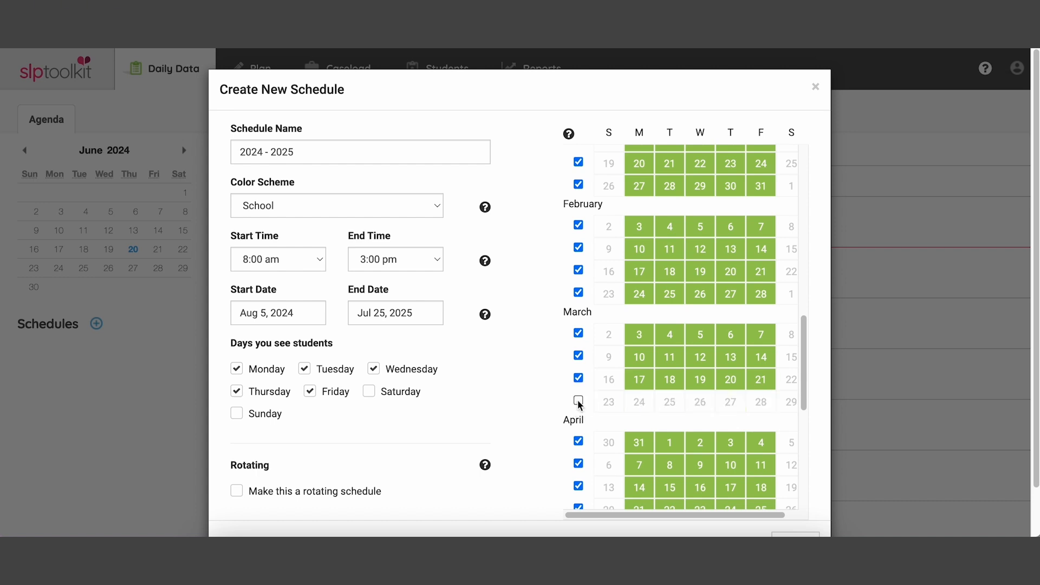
Step: Save the new 2024 - 2025 schedule with its Monday to Friday, non-rotating setup
mouse_move(485, 209)
mouse_move(486, 263)
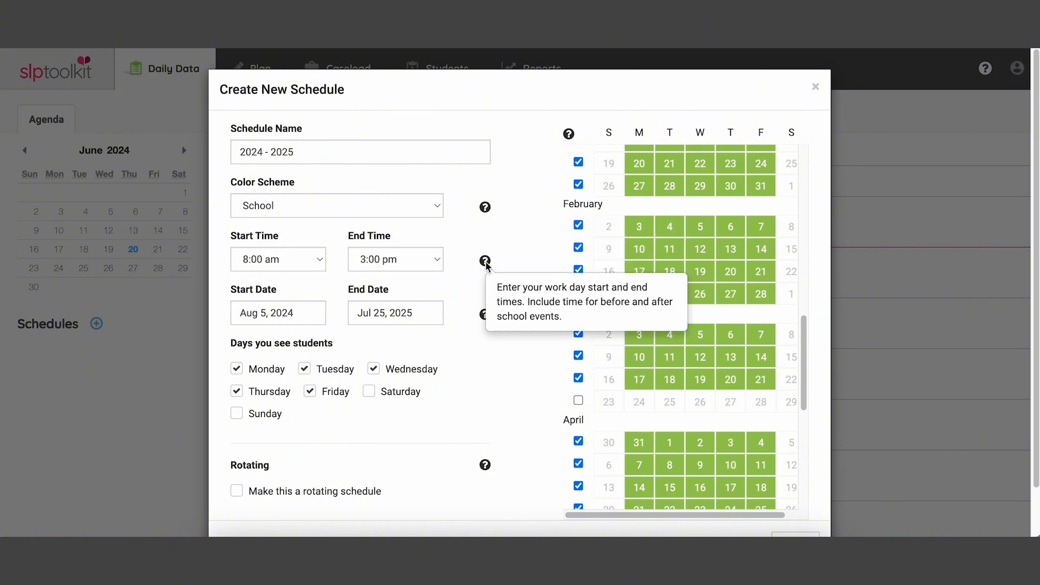
mouse_move(486, 316)
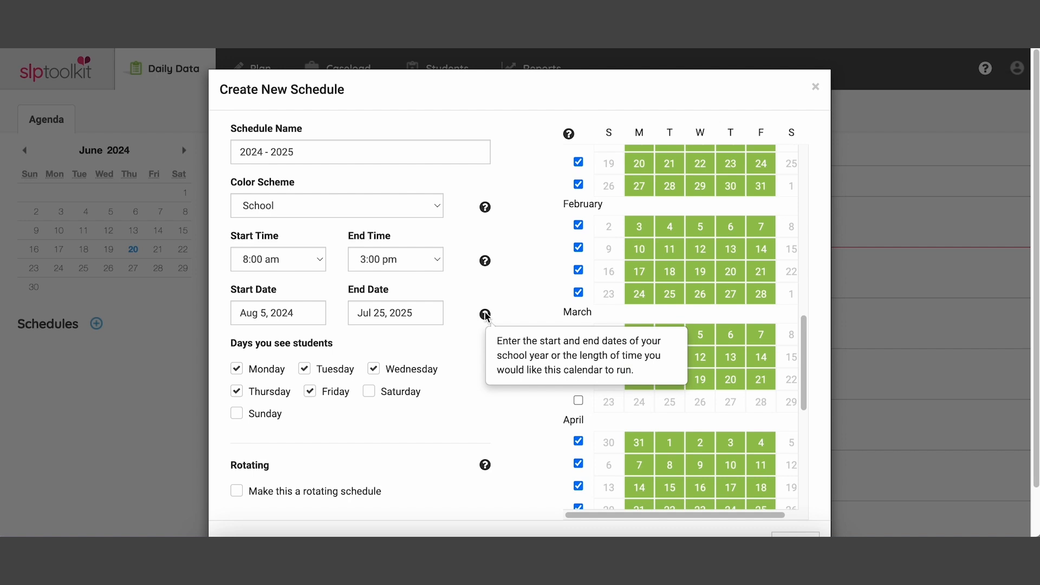
mouse_move(486, 466)
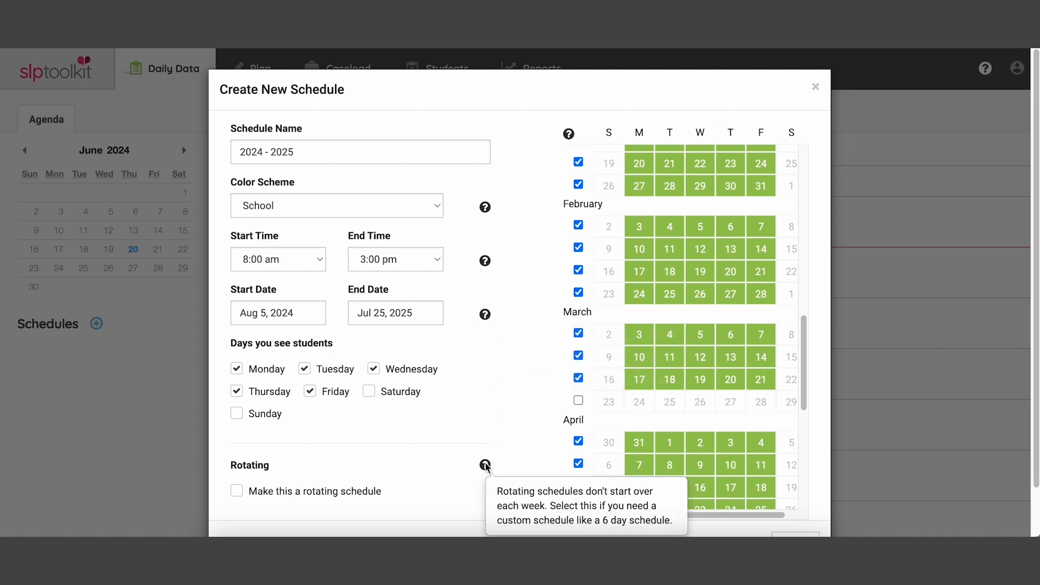
scroll(692, 461, "down", 7)
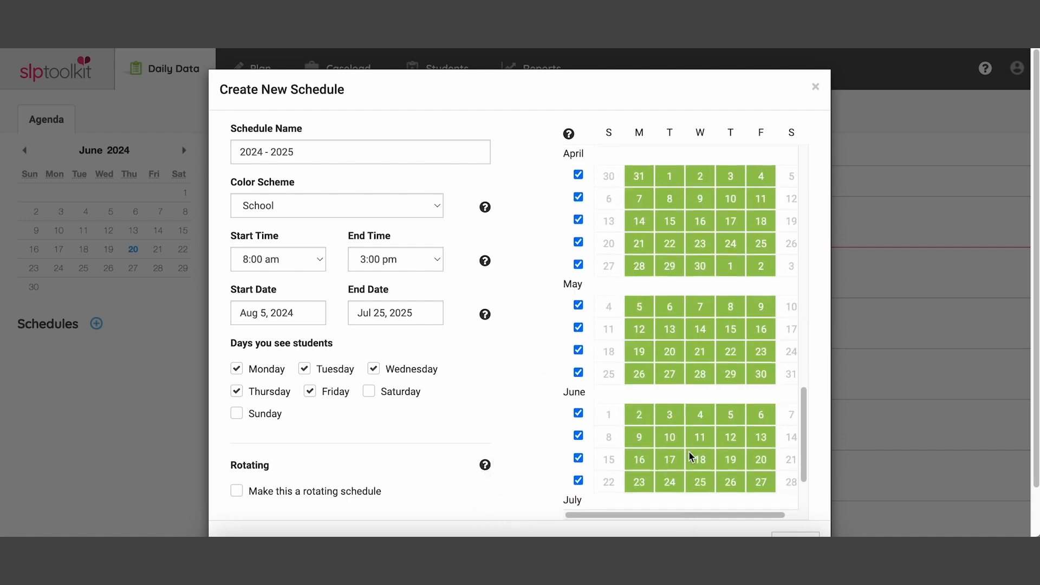
left_click(801, 497)
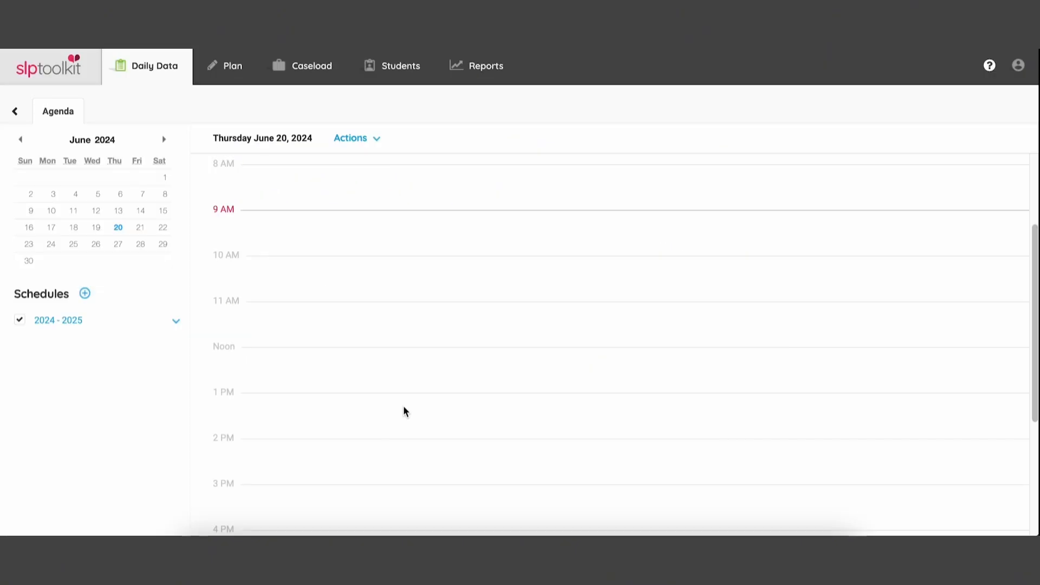
Step: Start a therapy session for 06/20/2024, 10:00 to 10:30 AM, with Abe Lincoln, Albert Einstein and Alexander Hamilton
left_click(554, 276)
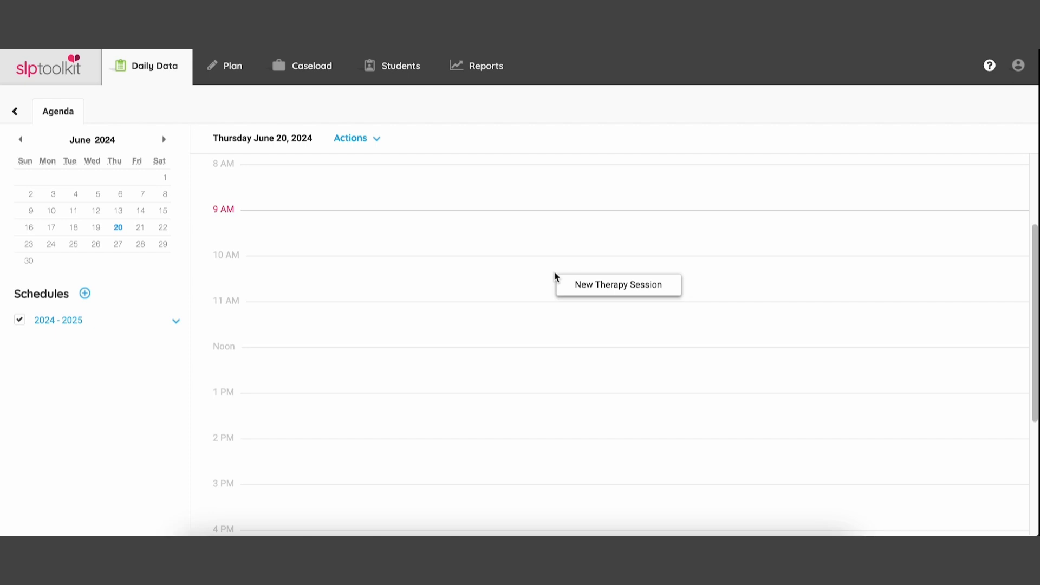
left_click(569, 290)
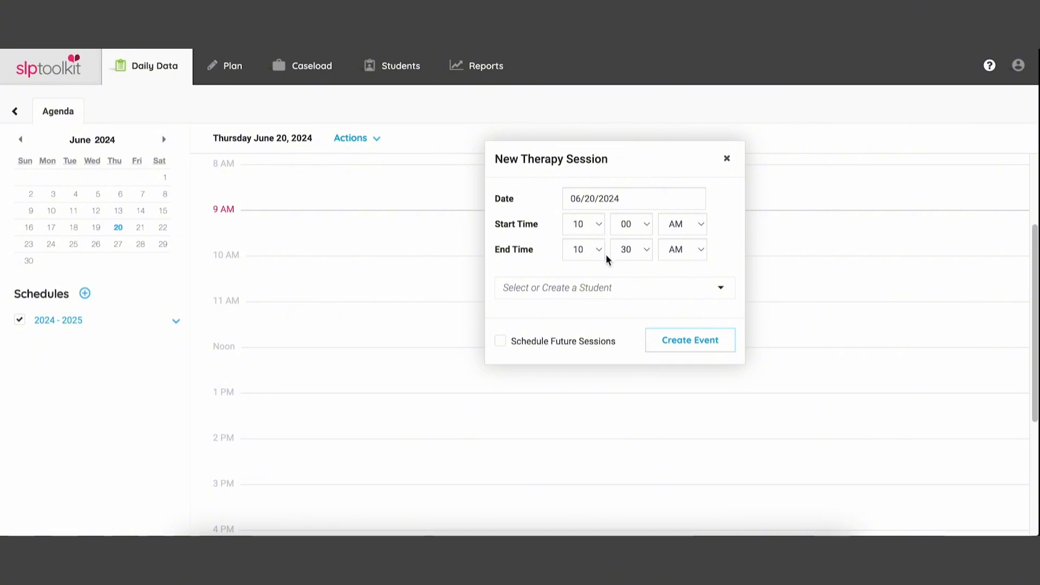
left_click(607, 287)
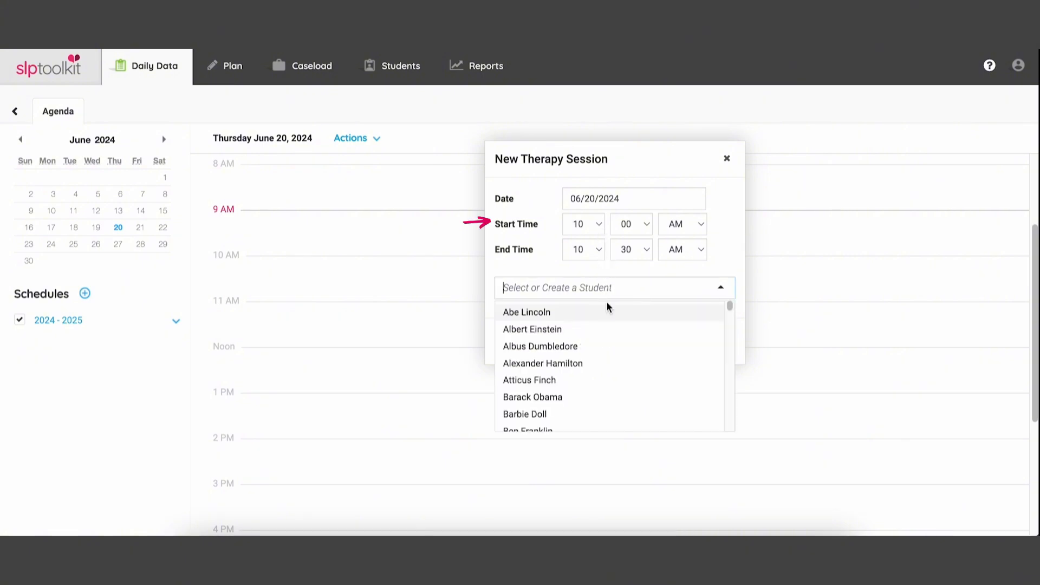
left_click(607, 311)
left_click(613, 289)
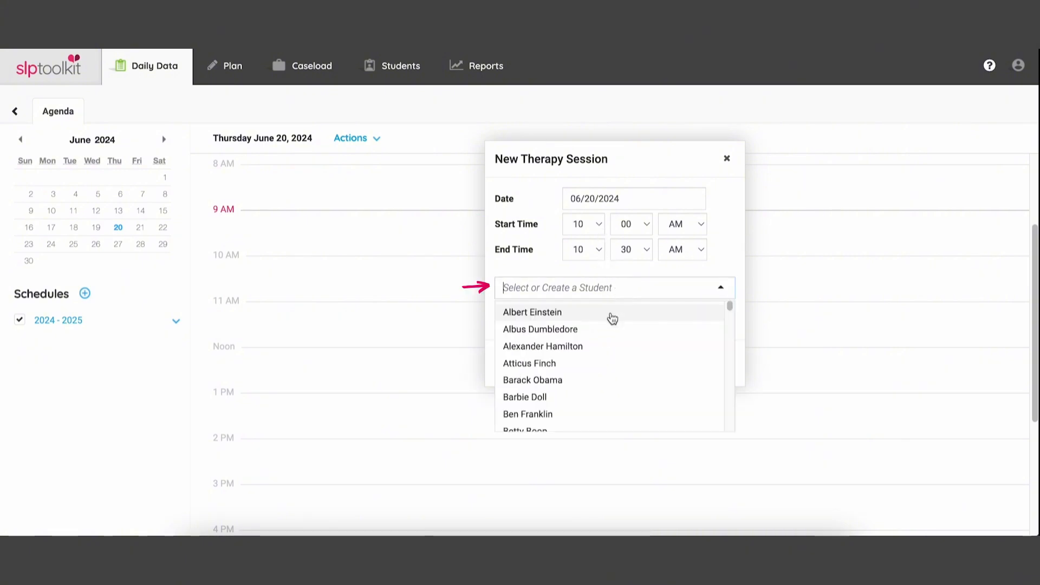
left_click(611, 313)
left_click(620, 294)
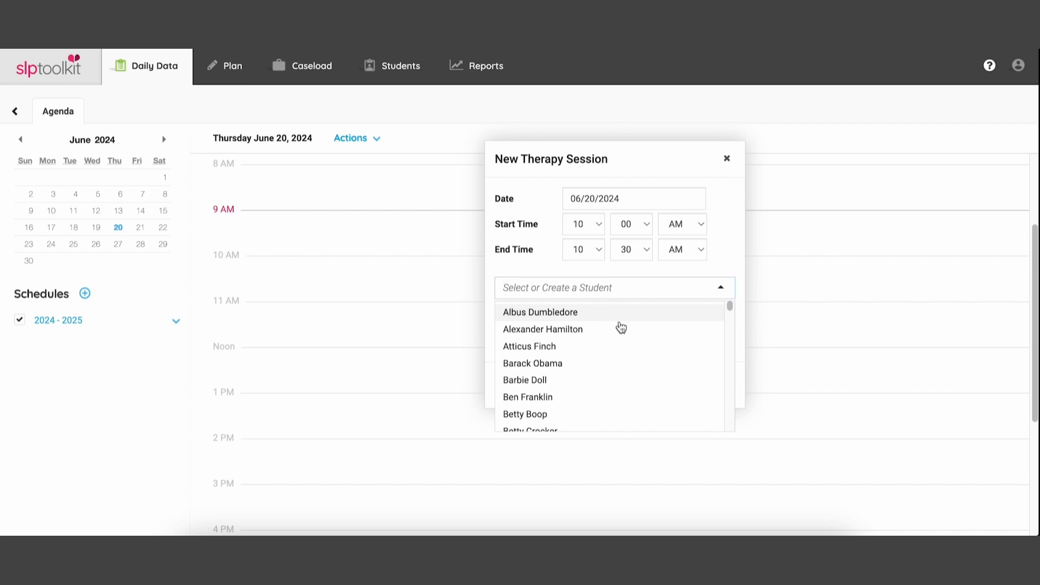
left_click(620, 327)
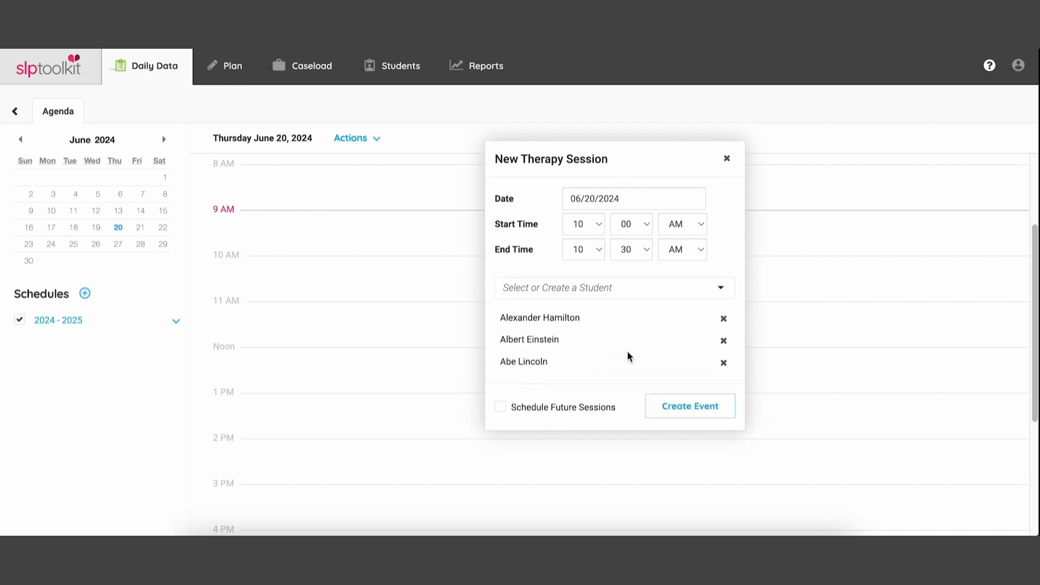
Step: Schedule future sessions for the group on Thursdays in the 2024 - 2025 schedule and create the event
left_click(653, 406)
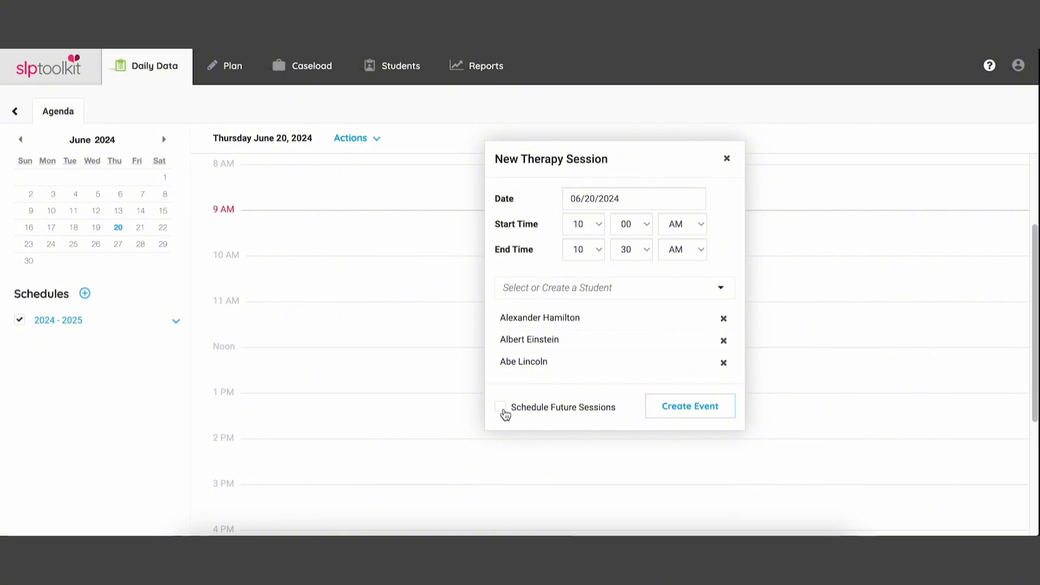
left_click(500, 408)
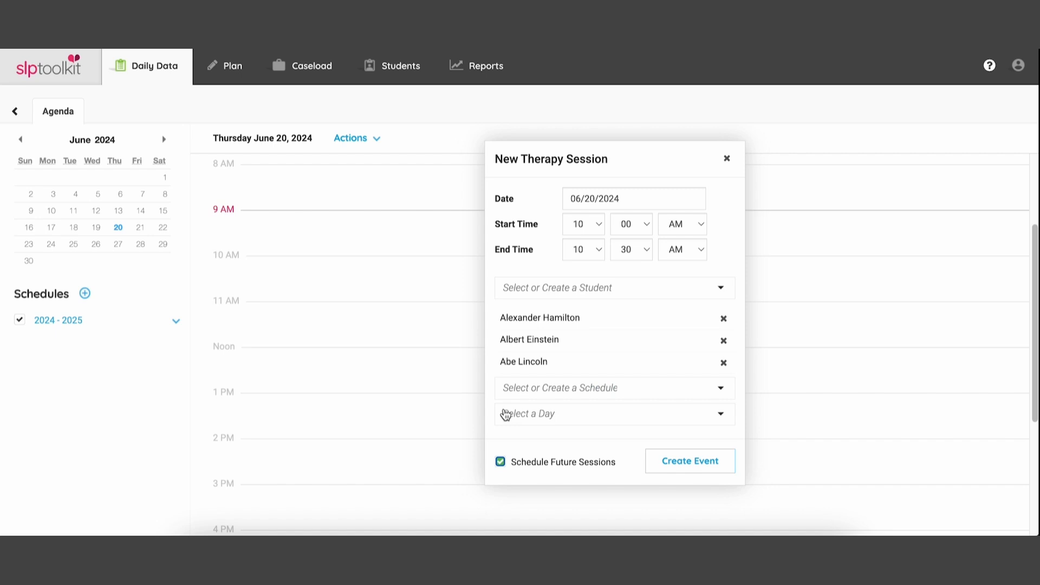
left_click(564, 389)
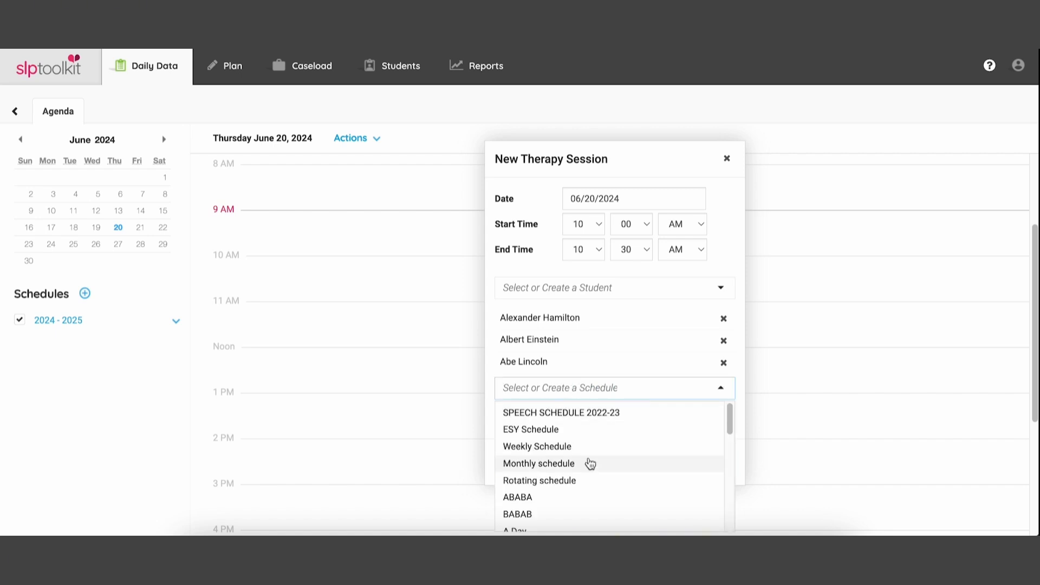
scroll(591, 464, "down", 5)
scroll(591, 463, "down", 3)
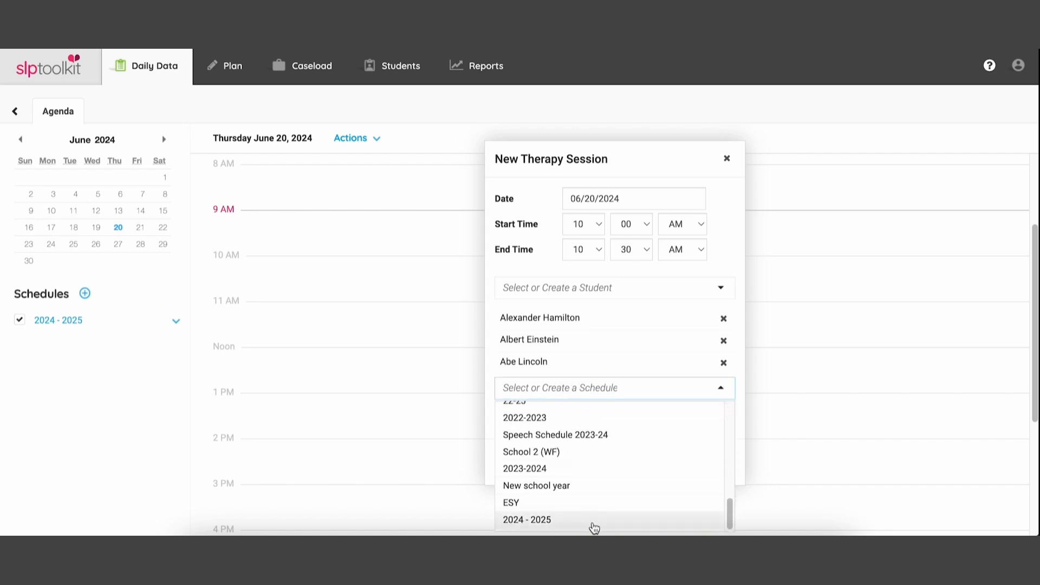
left_click(590, 527)
left_click(584, 414)
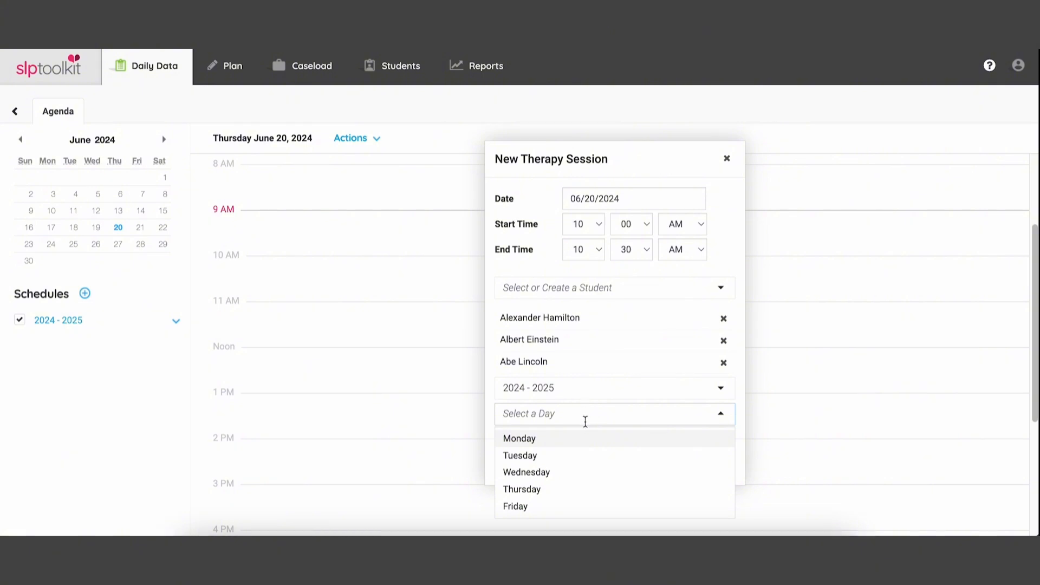
left_click(586, 490)
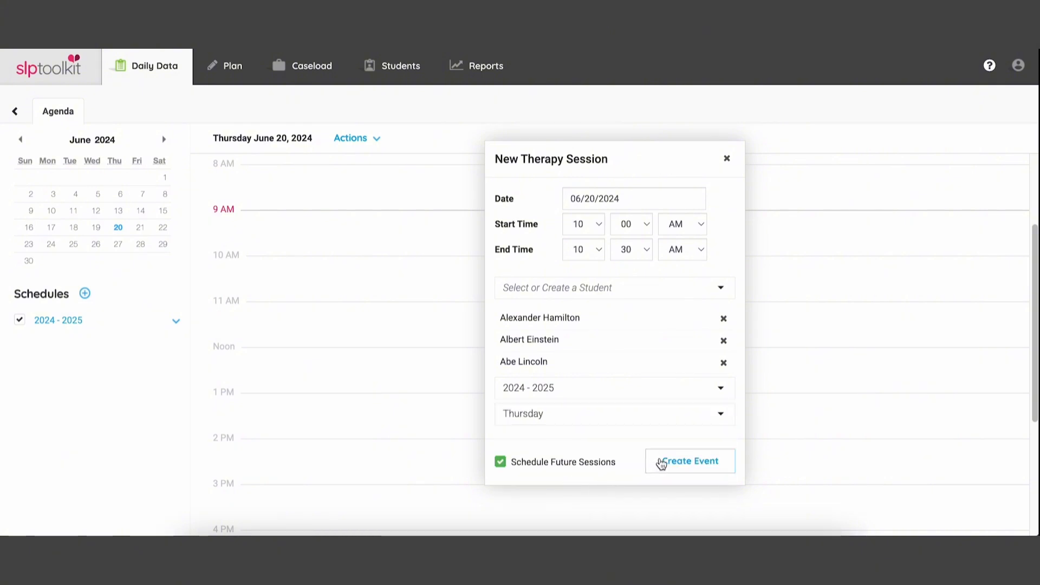
left_click(662, 463)
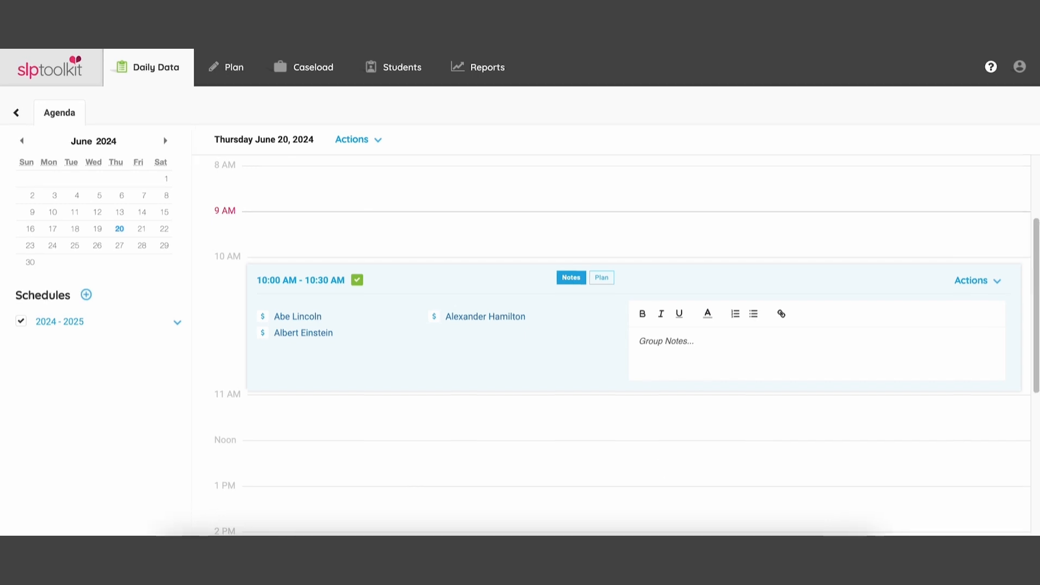
Step: Open the 2024 - 2025 schedule and add two 30-minute articulation and language service times for Abe Lincoln
left_click(69, 323)
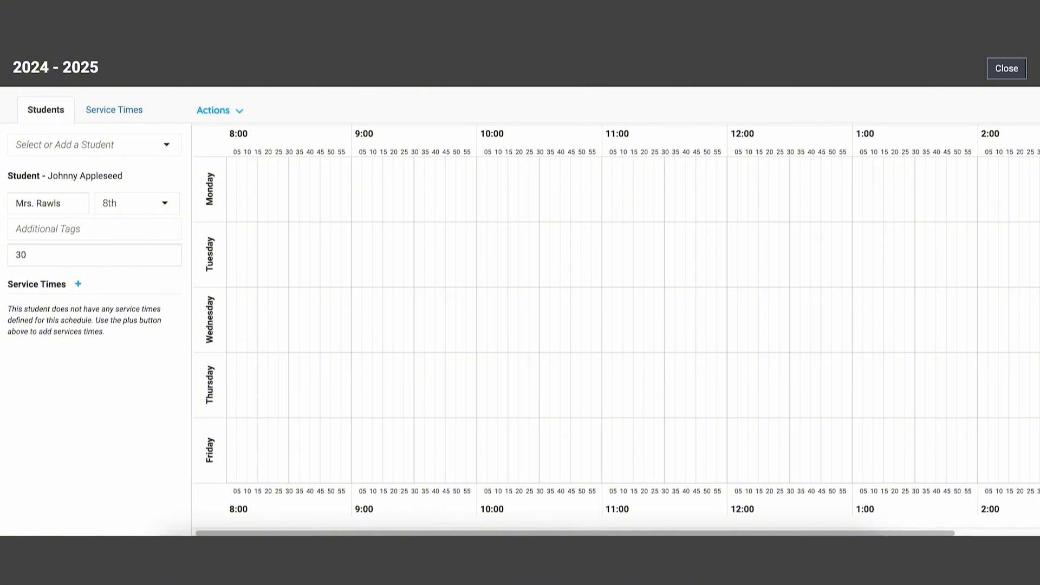
left_click(156, 154)
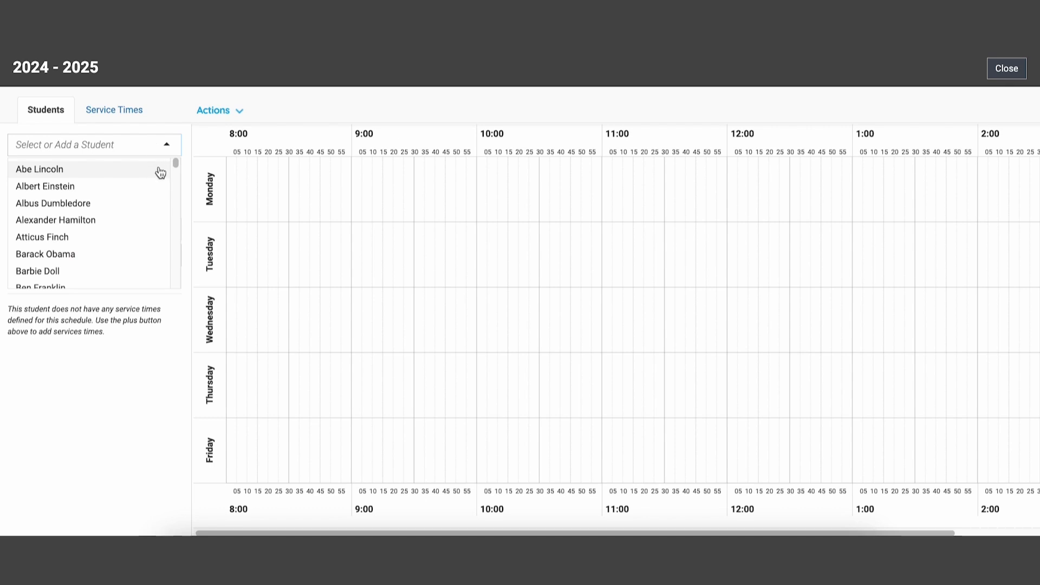
left_click(160, 170)
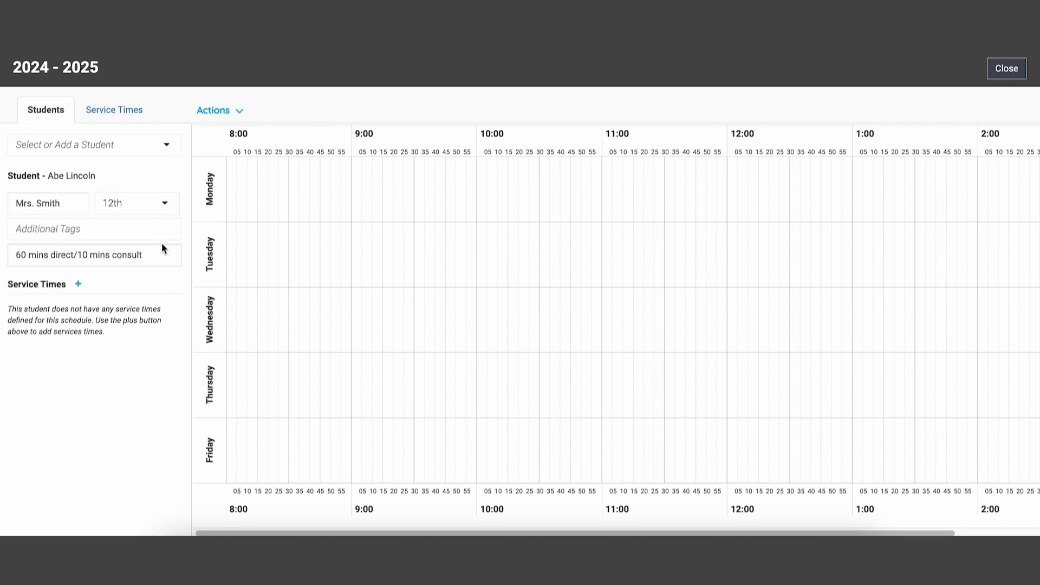
left_click(79, 256)
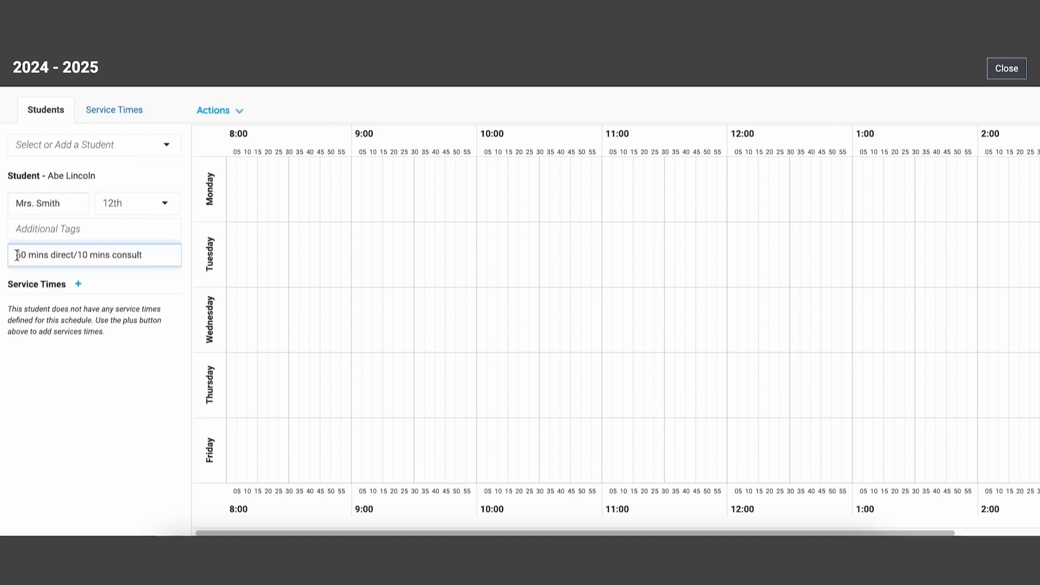
left_click_drag(17, 256, 176, 258)
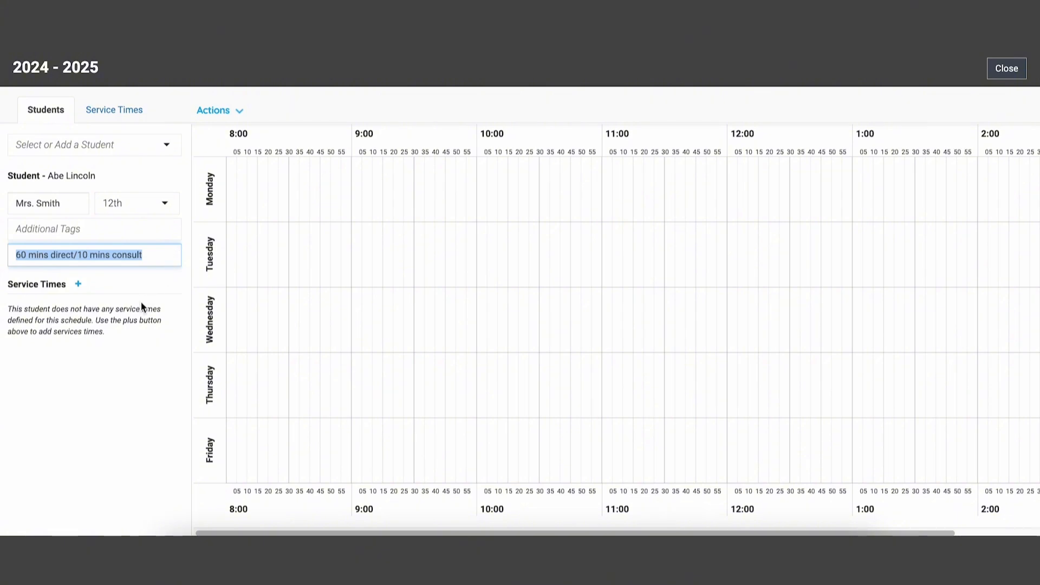
left_click(79, 287)
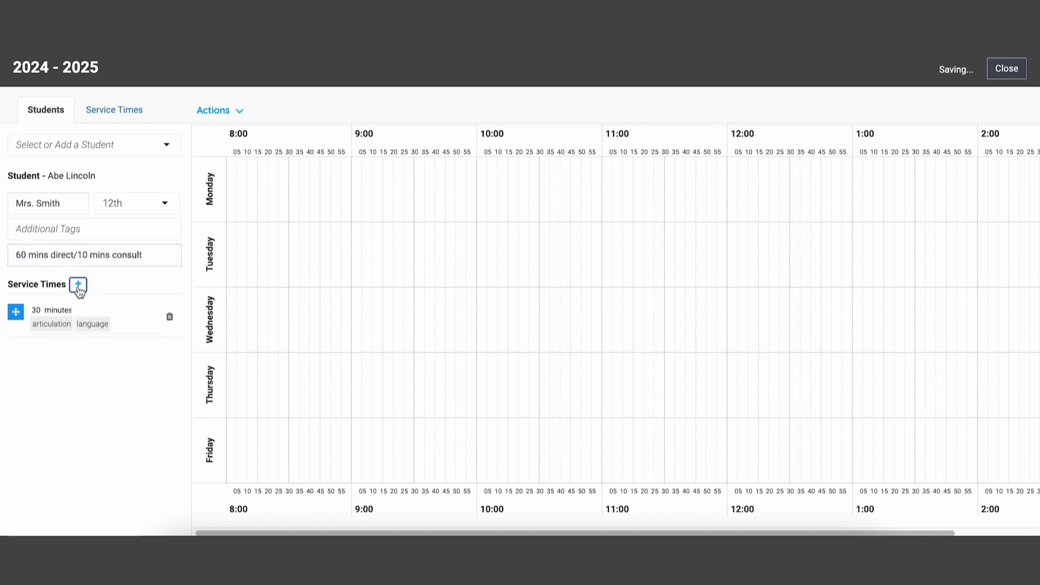
left_click(79, 287)
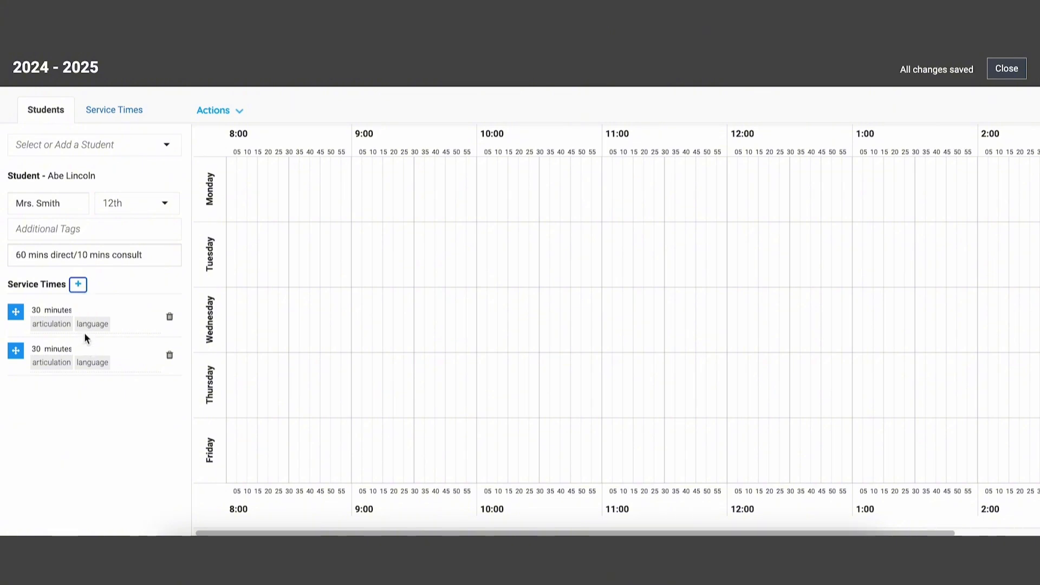
Step: Add a third articulation and language service time for Abe Lincoln and set it to 10 minutes
left_click(78, 285)
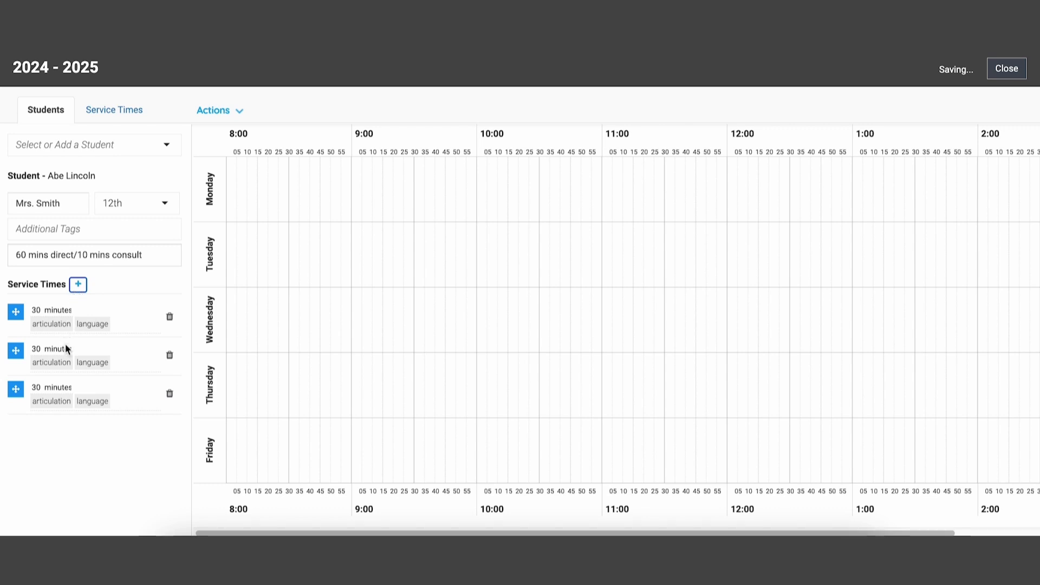
left_click(43, 384)
key("BackSpace")
key("BackSpace")
type("1")
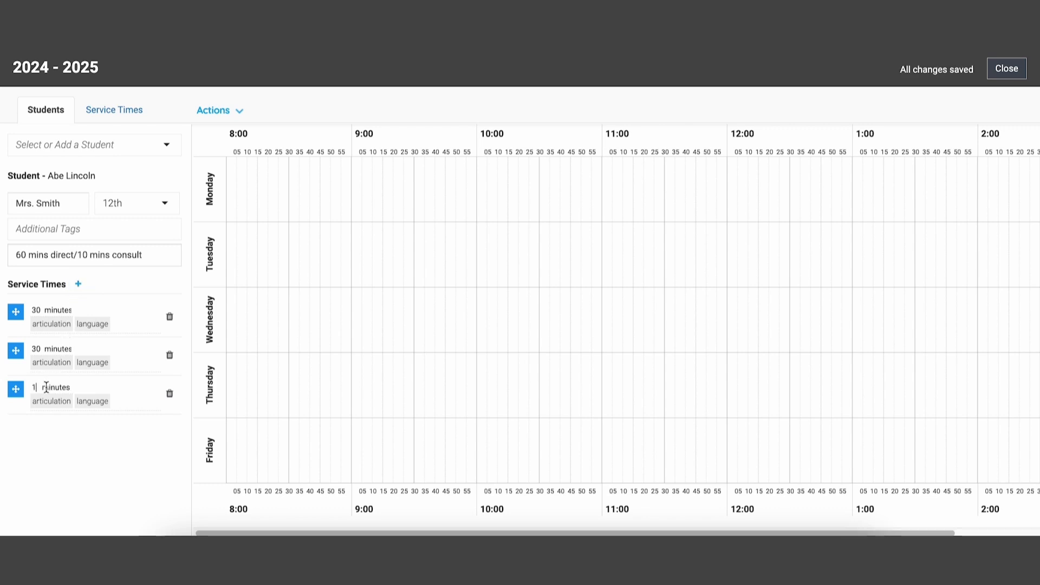
type("0")
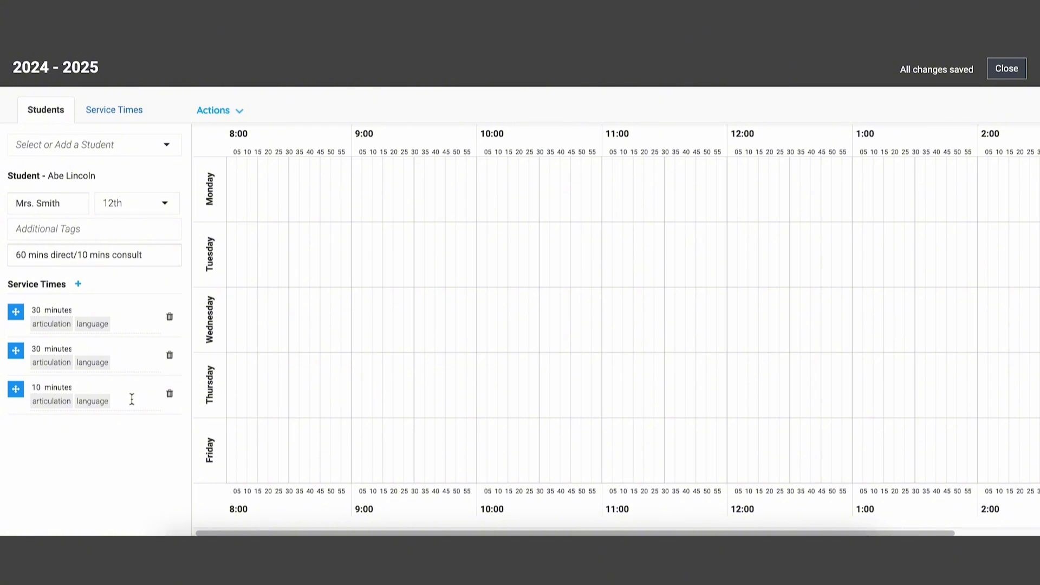
Step: Select Albert Einstein and add two service times of 20 minutes each
left_click(171, 154)
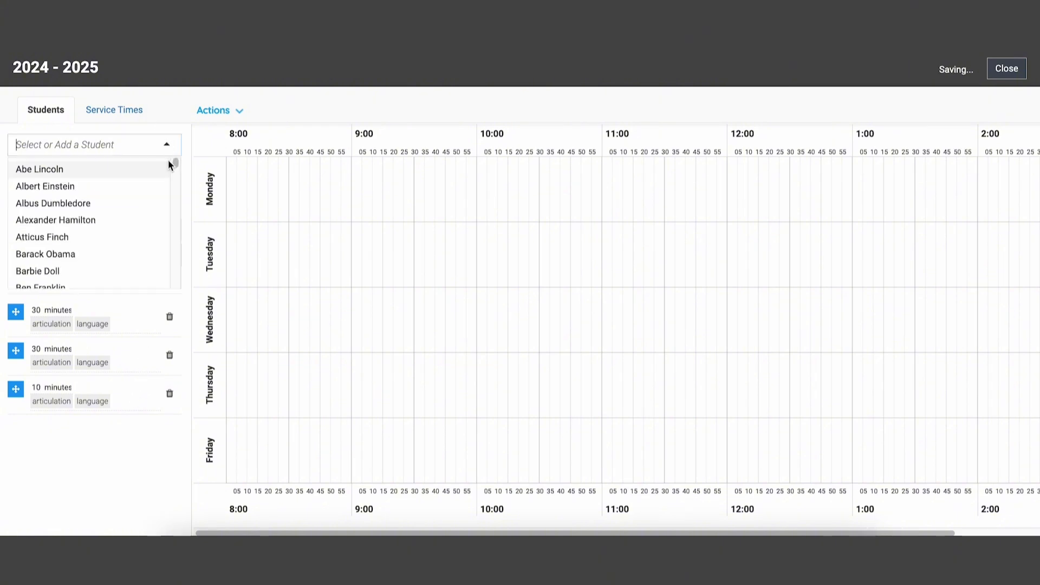
left_click(153, 187)
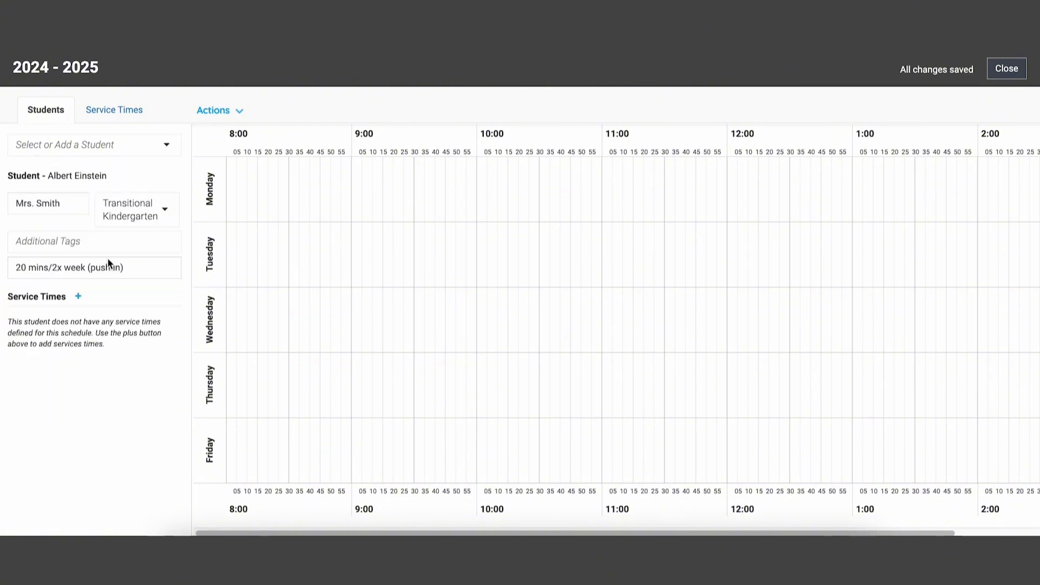
left_click(81, 298)
left_click(82, 298)
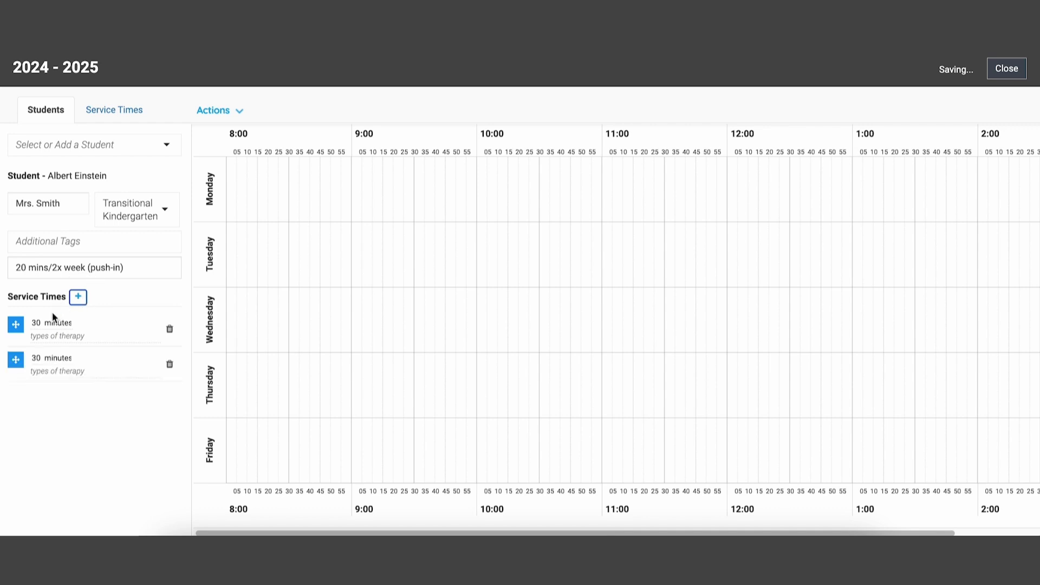
double_click(35, 322)
key("BackSpace")
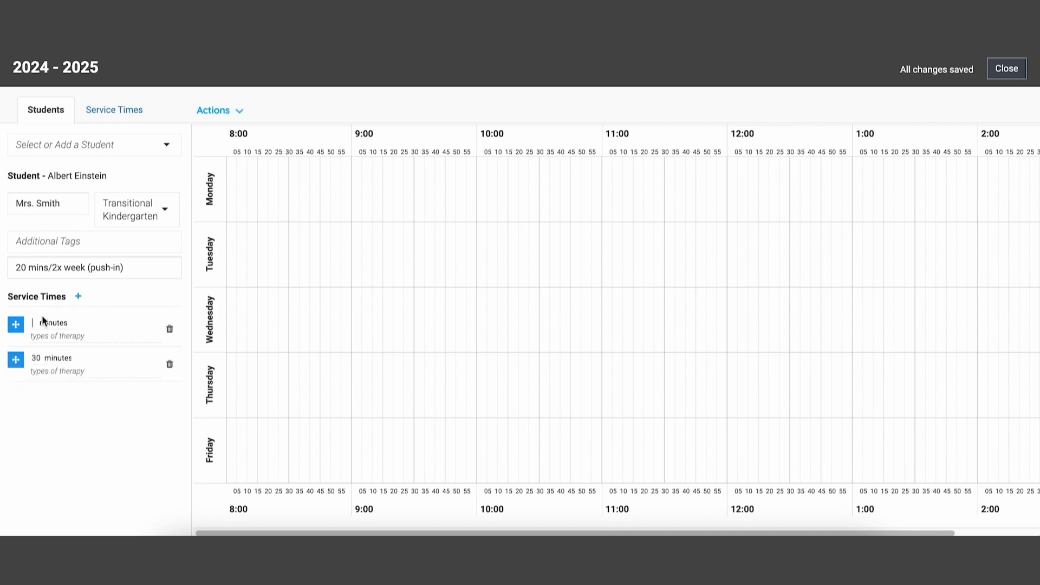
type("20")
double_click(42, 354)
key("BackSpace")
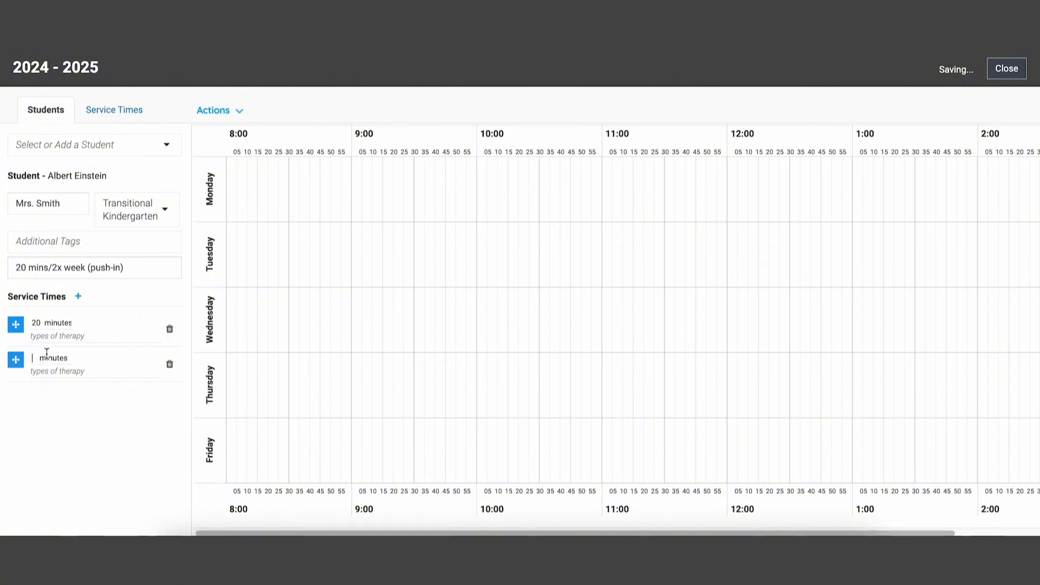
type("20")
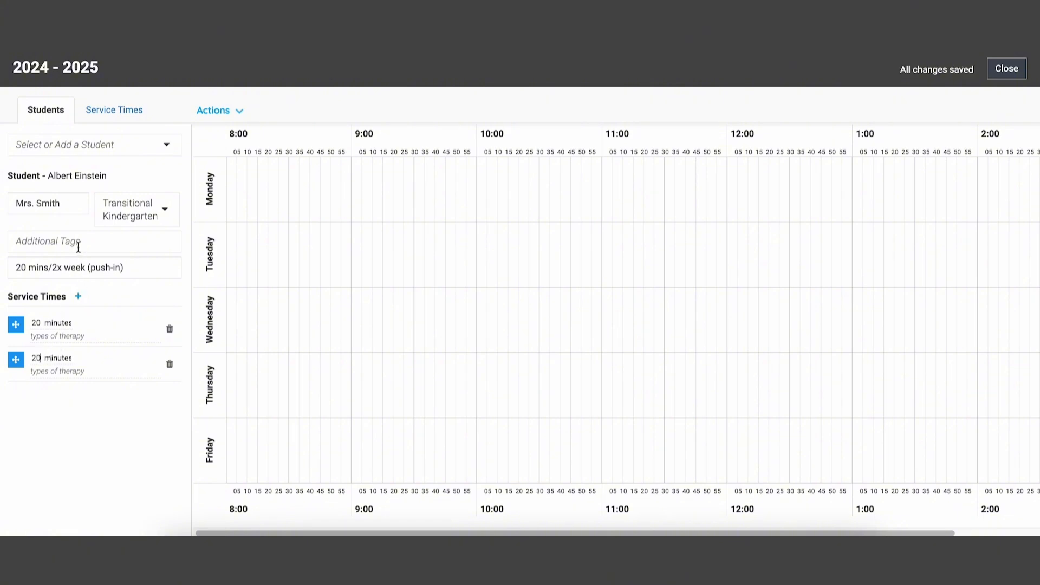
Step: Add the 1:00 tag to Albert Einstein's student details
left_click(78, 244)
left_click(71, 335)
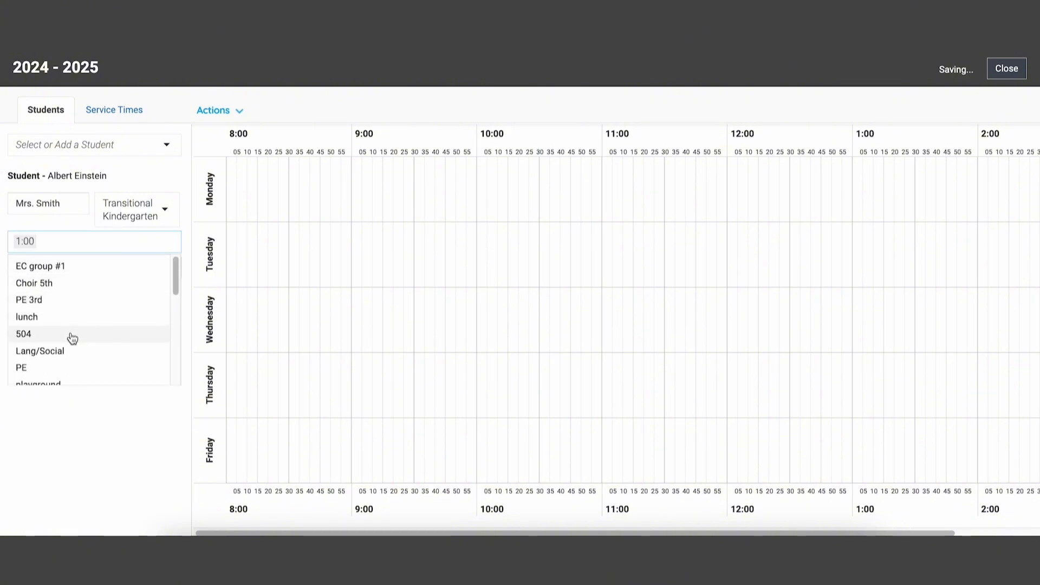
left_click(86, 411)
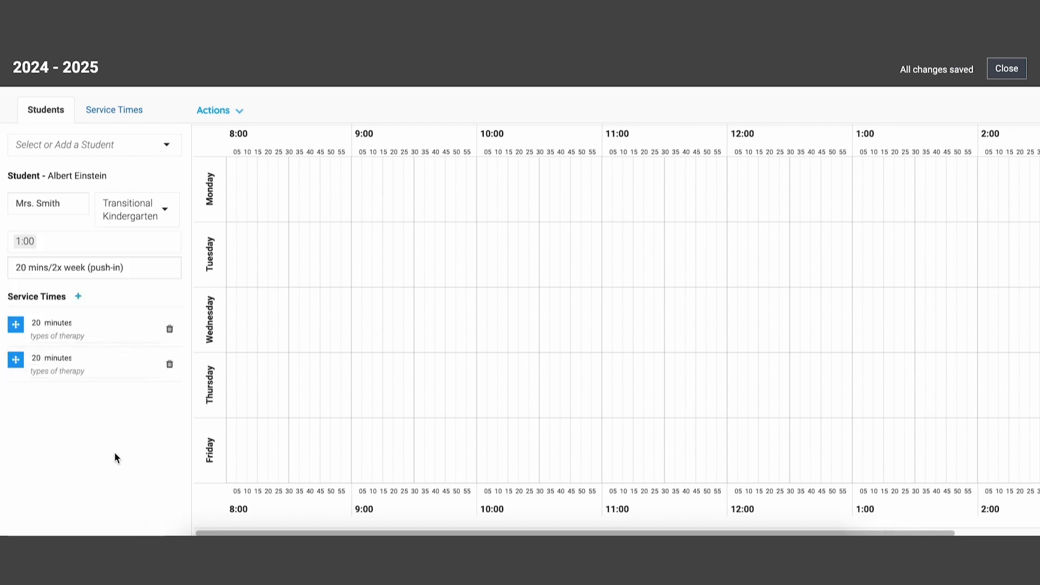
Step: Place Clark Griswold's two service times at 8:00 on Monday and Wednesday, and check the Wednesday session's details
left_click(141, 120)
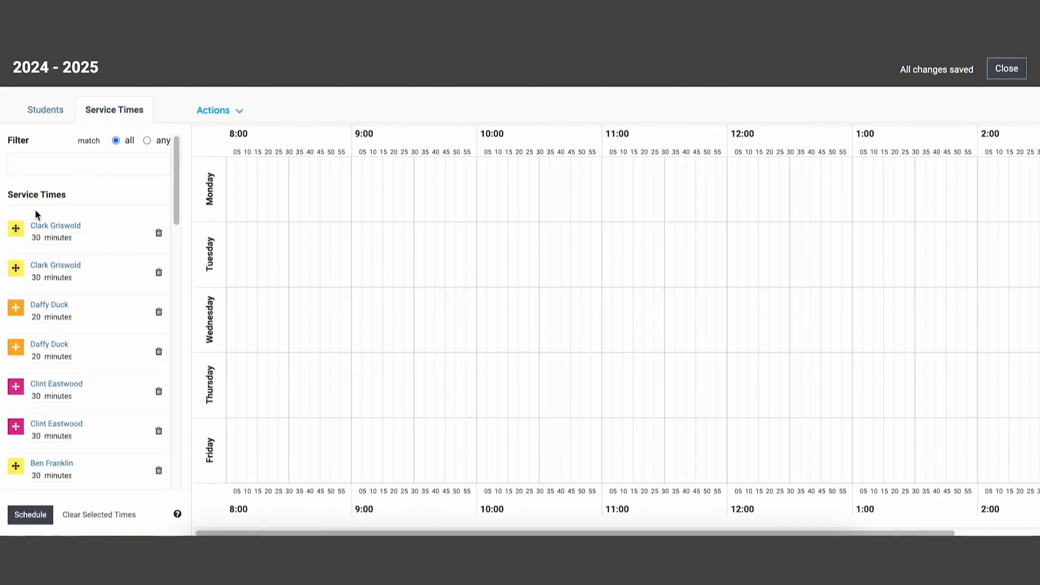
mouse_move(16, 231)
left_mouse_down()
mouse_move(219, 200)
mouse_move(235, 169)
left_mouse_up()
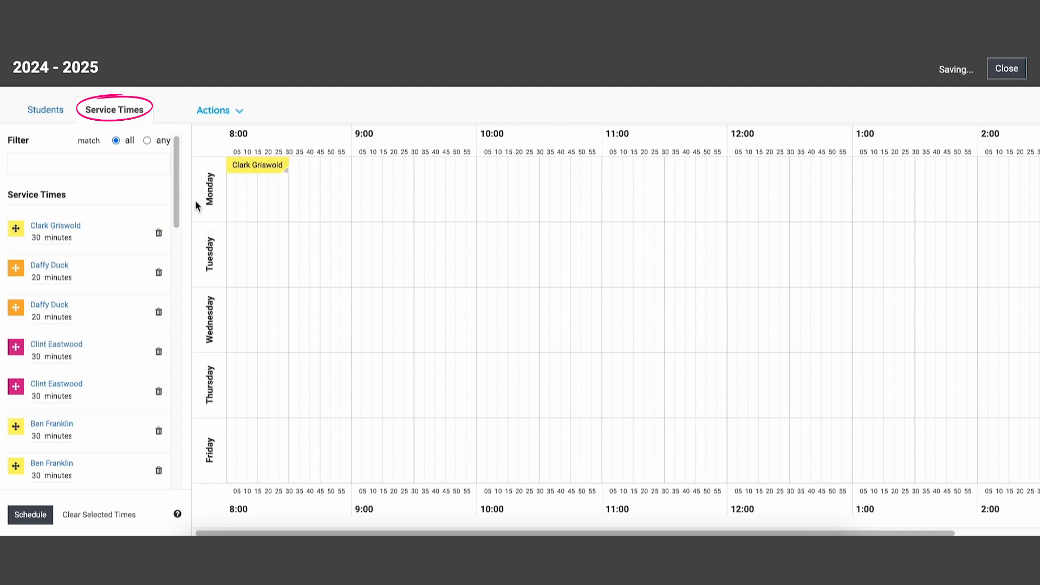
left_click_drag(17, 228, 236, 296)
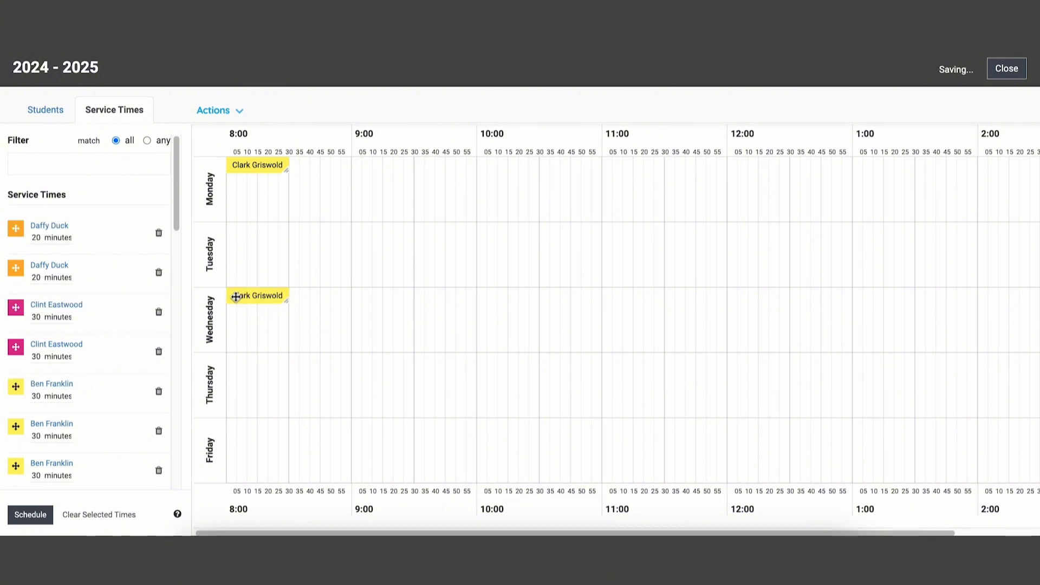
left_click(236, 297)
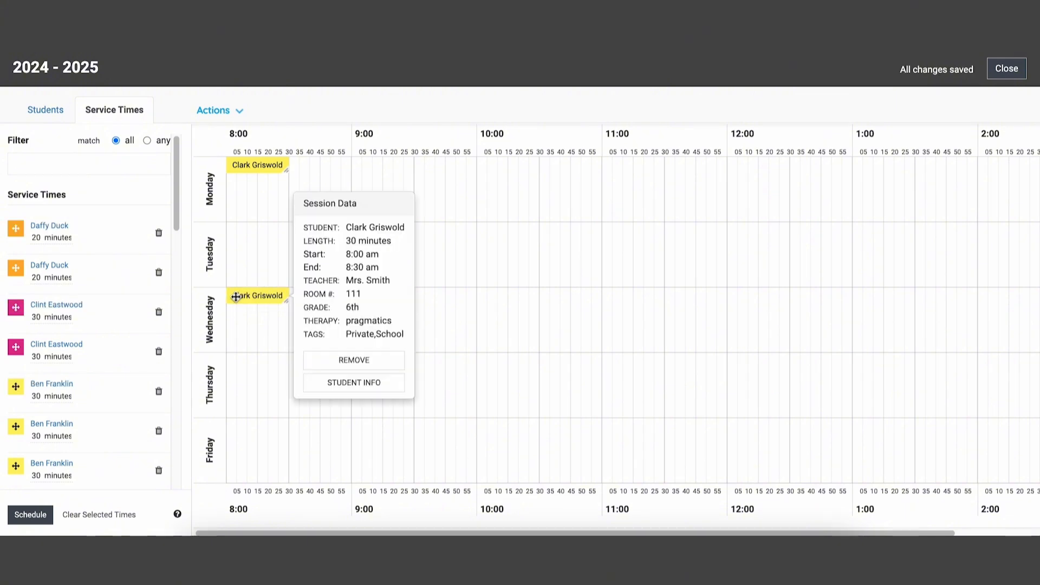
left_click(154, 191)
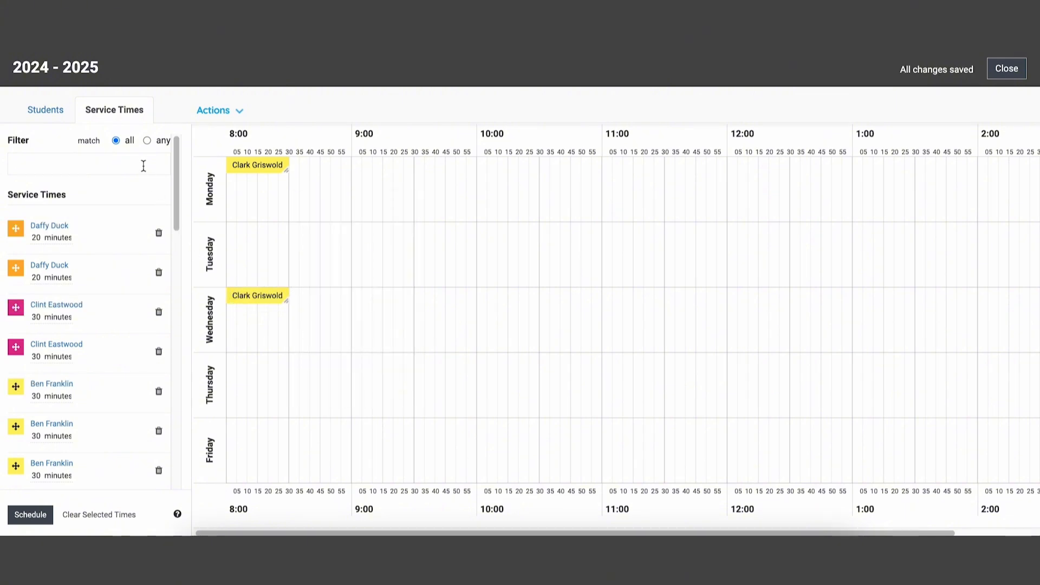
Step: Filter the unscheduled service times to 1st grade students
left_click(143, 166)
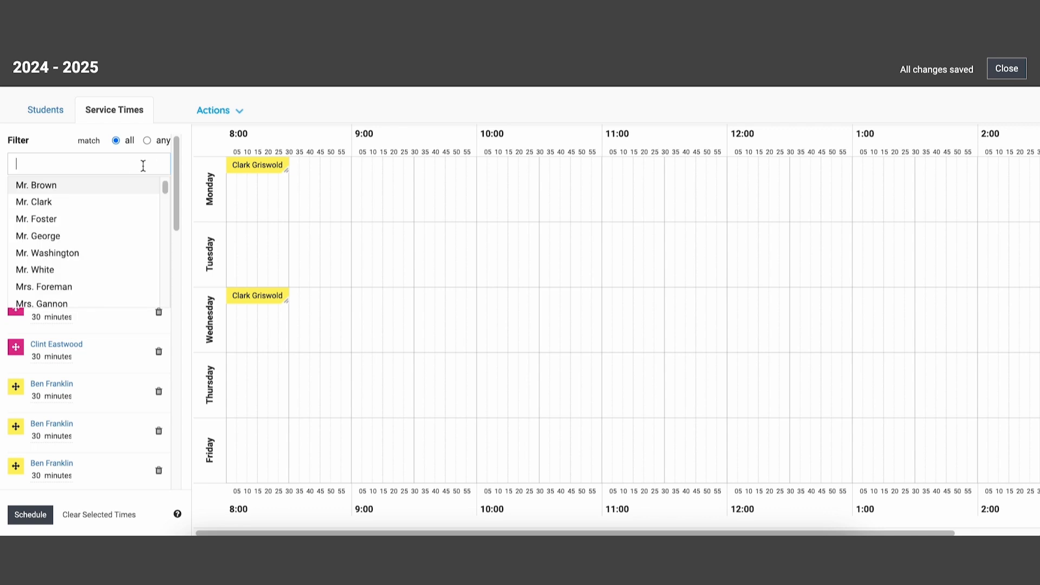
left_click_drag(164, 189, 164, 217)
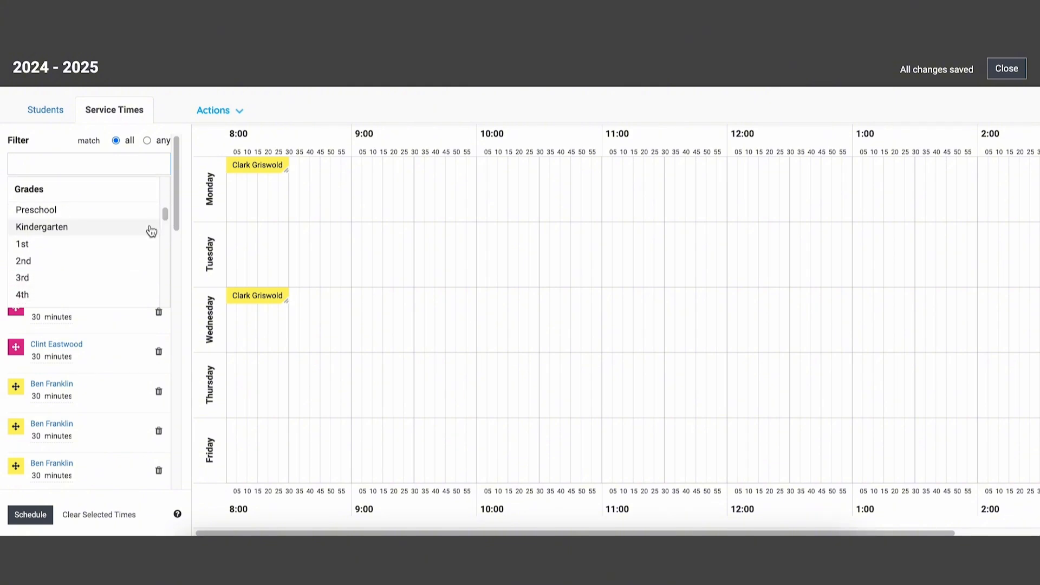
left_click(128, 244)
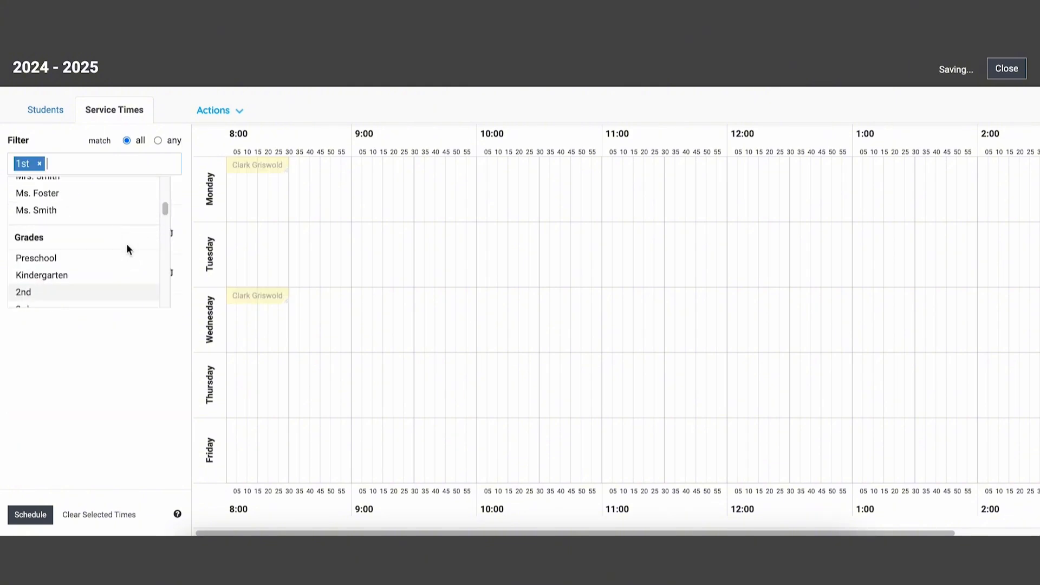
left_click(129, 326)
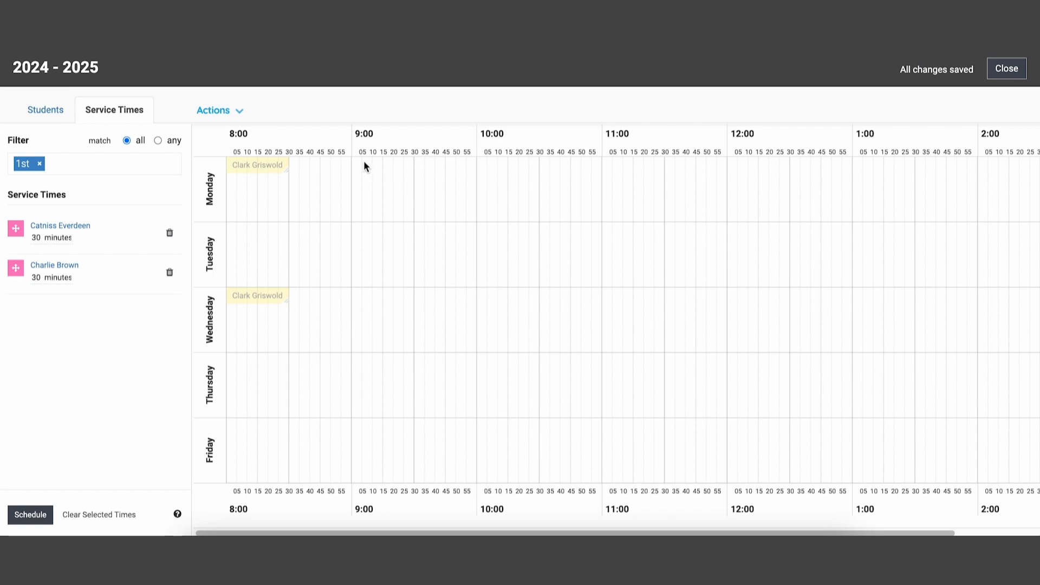
Step: Schedule the filtered 1st grade service times on Monday from 9:00 to 9:30, then clear the selected times and the grade filter
left_click_drag(355, 163, 413, 166)
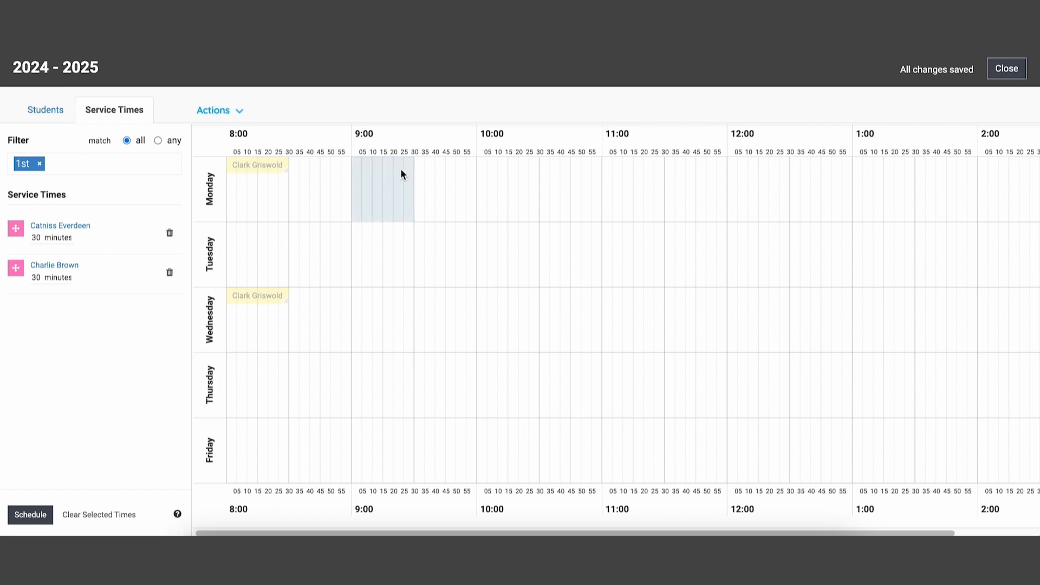
left_click(31, 515)
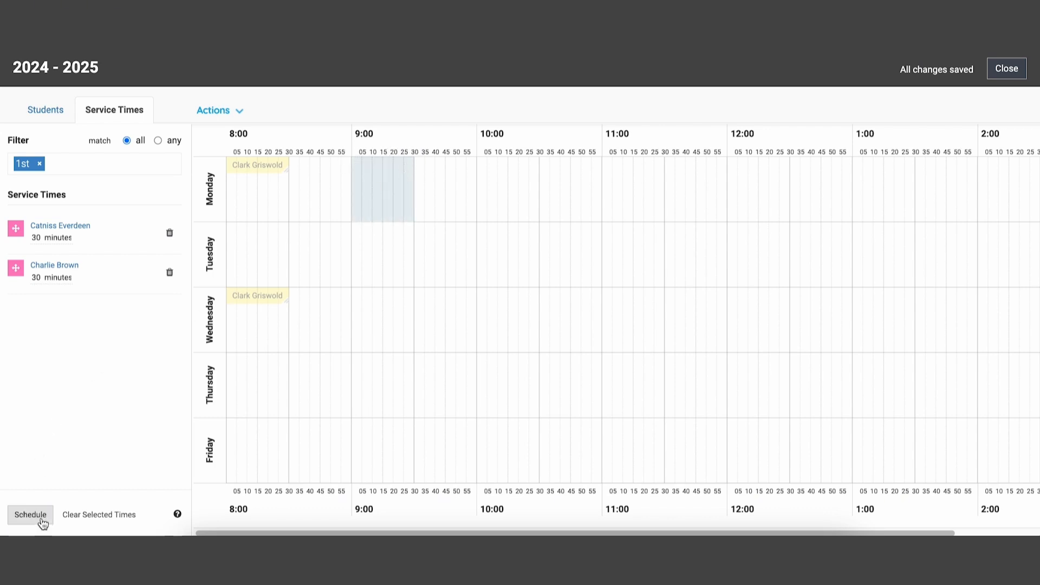
left_click(118, 515)
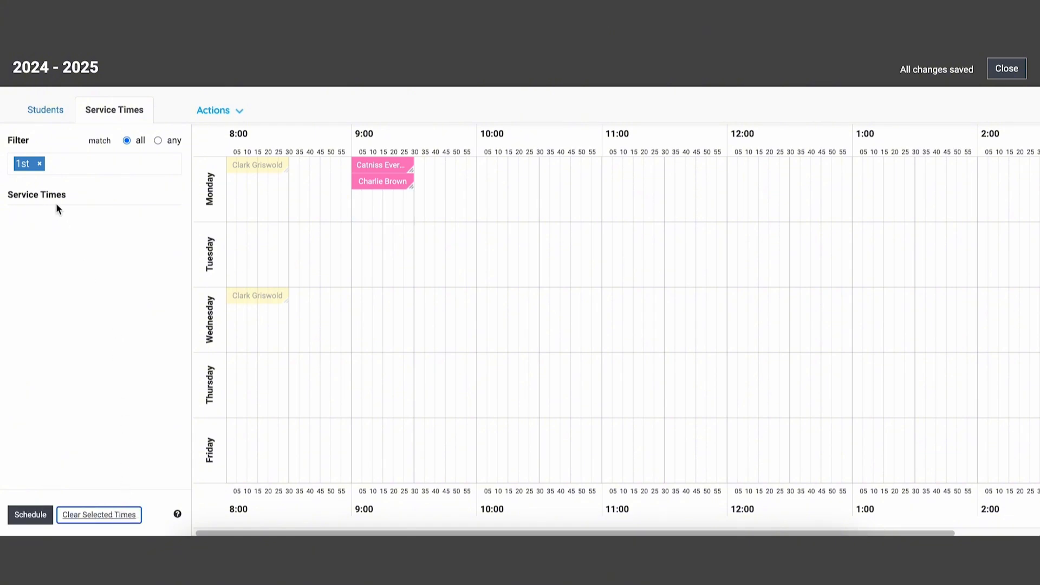
left_click(40, 164)
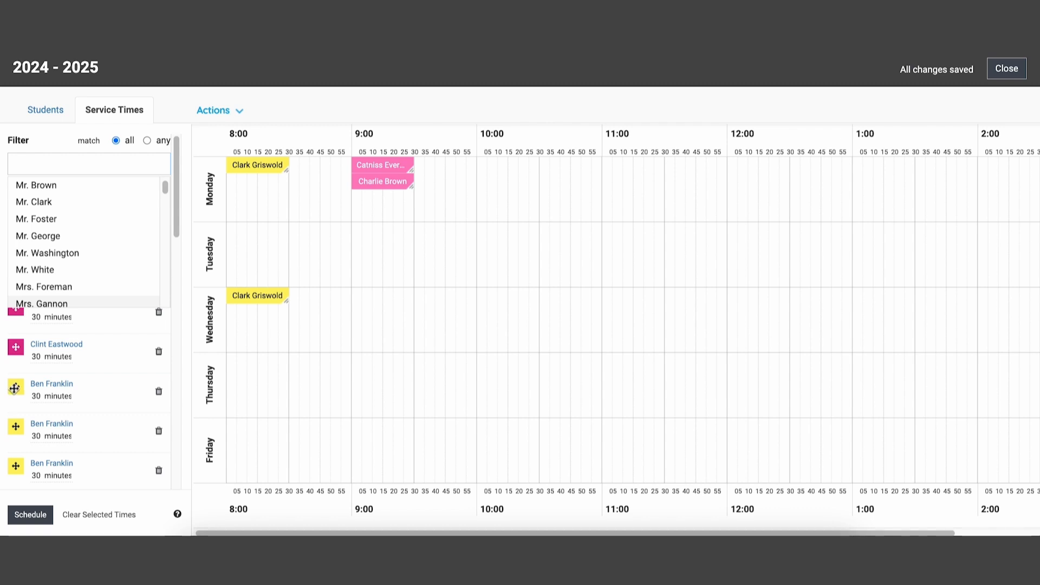
Step: Group Ben Franklin, Clint Eastwood, Abe Lincoln and Daffy Duck in the Wednesday 9:30 slot
left_click_drag(15, 386, 421, 298)
left_click_drag(16, 347, 421, 311)
left_click_drag(15, 426, 424, 329)
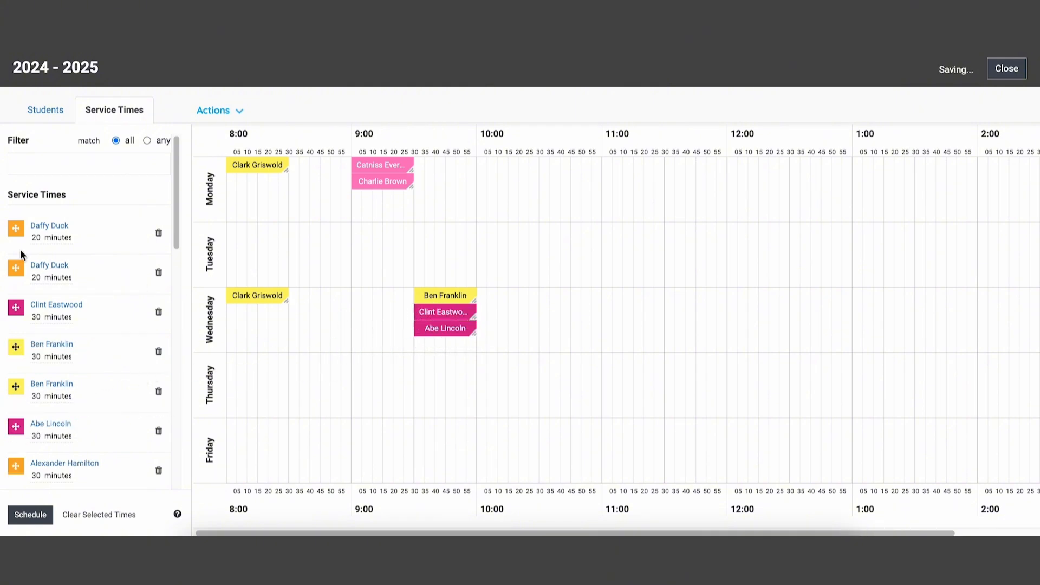
left_click_drag(15, 228, 418, 344)
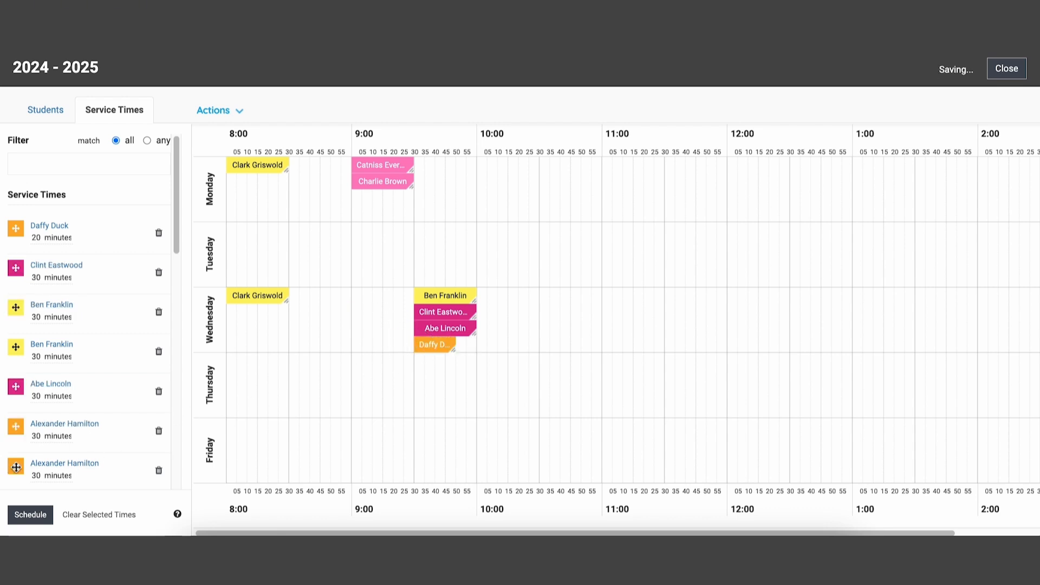
Step: Layer Alexander Hamilton and Albert Einstein over the first two students of the Wednesday 9:30 group, and close the schedule
left_click_drag(16, 466, 424, 295)
left_click(446, 295)
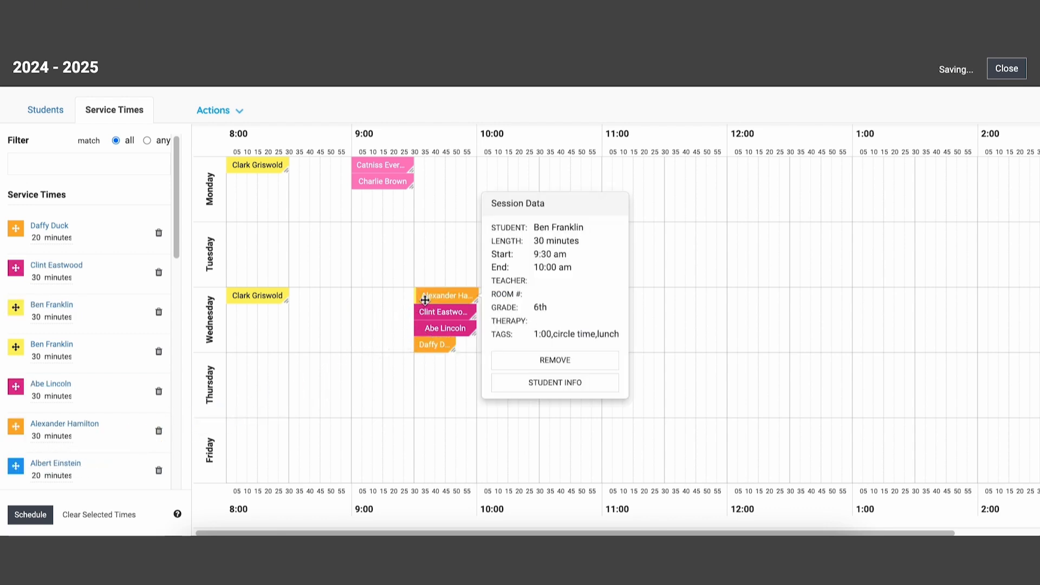
left_click_drag(15, 466, 422, 311)
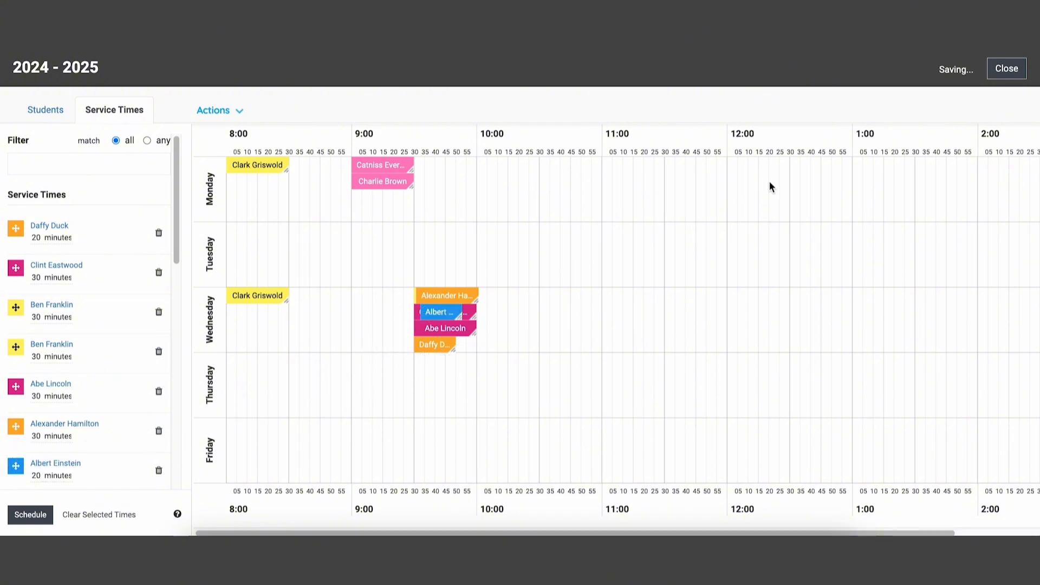
left_click(1007, 69)
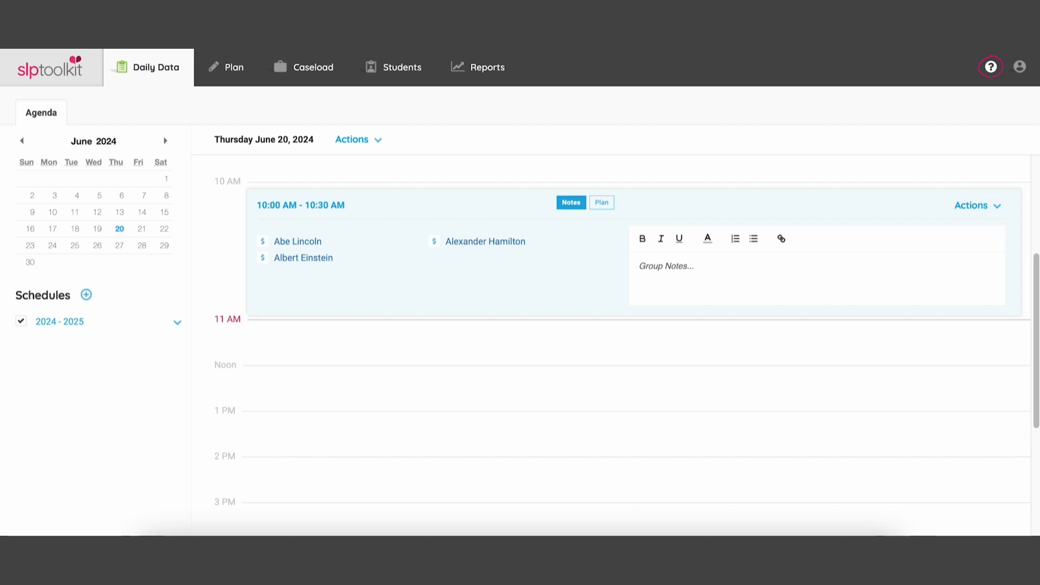
Step: Open the help center and browse the articles in the Scheduling collection
left_click(991, 69)
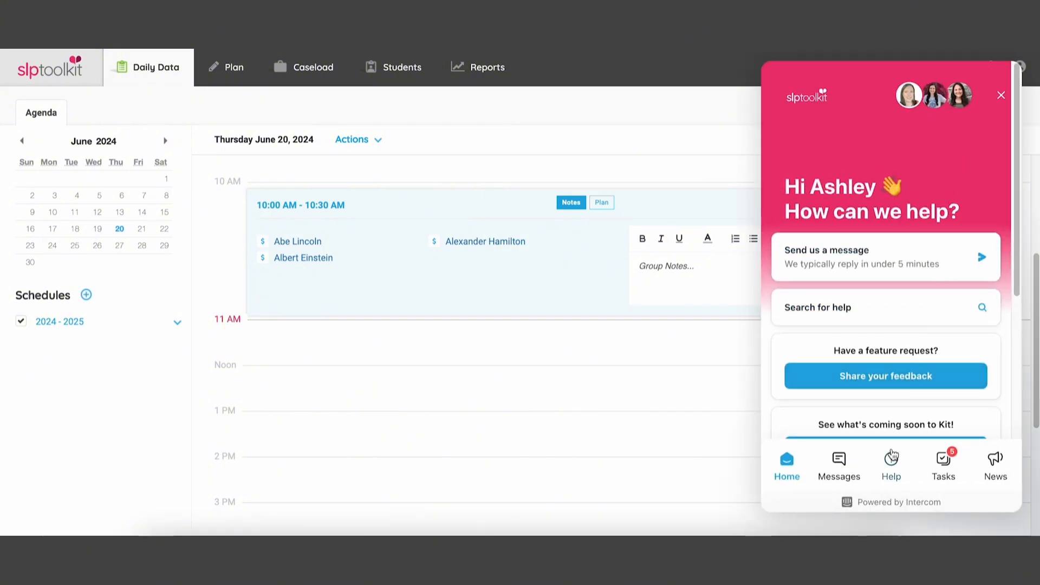
left_click(896, 475)
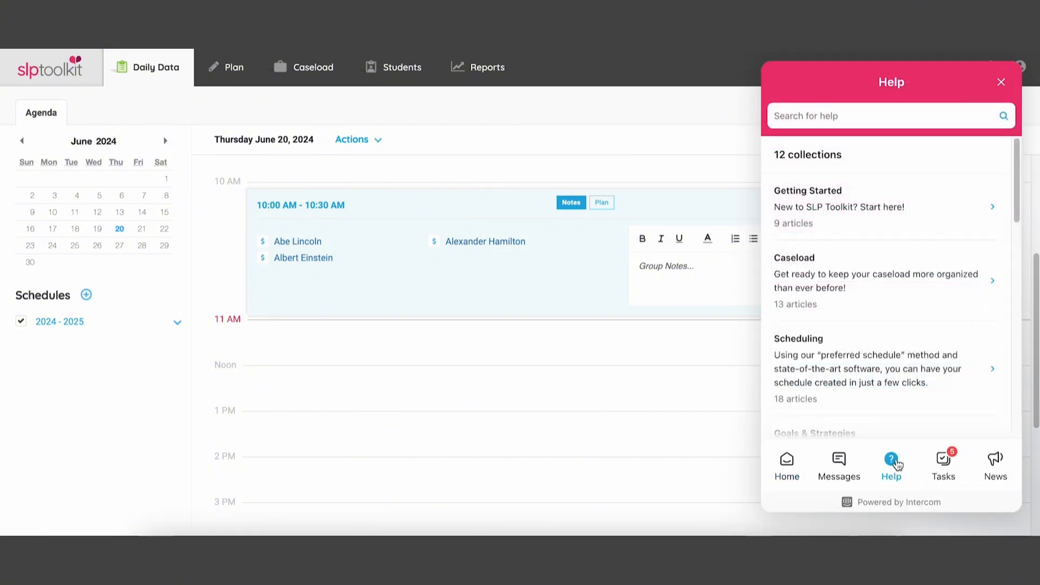
left_click(883, 401)
scroll(885, 404, "down", 6)
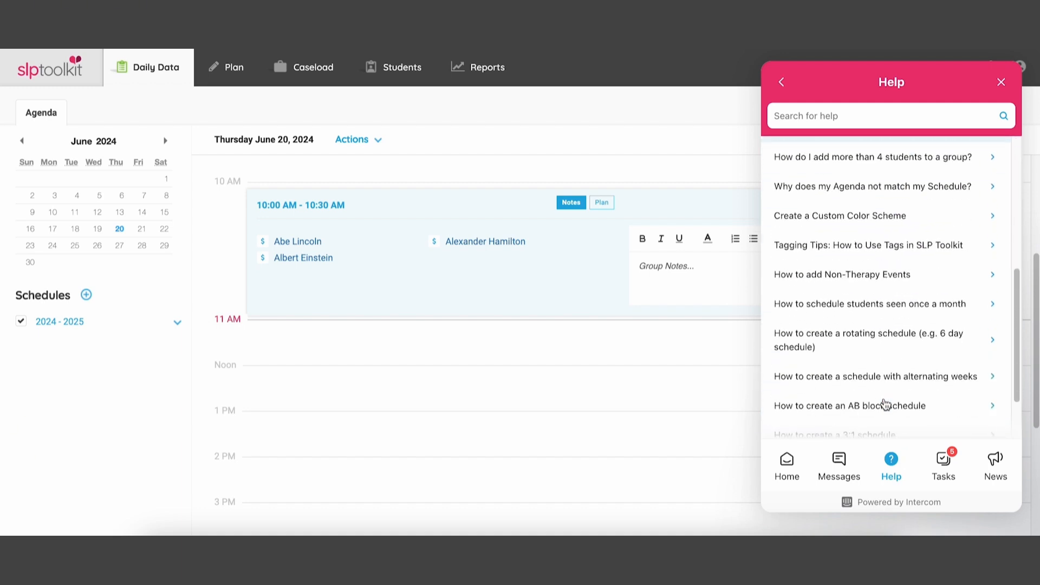
left_click(885, 401)
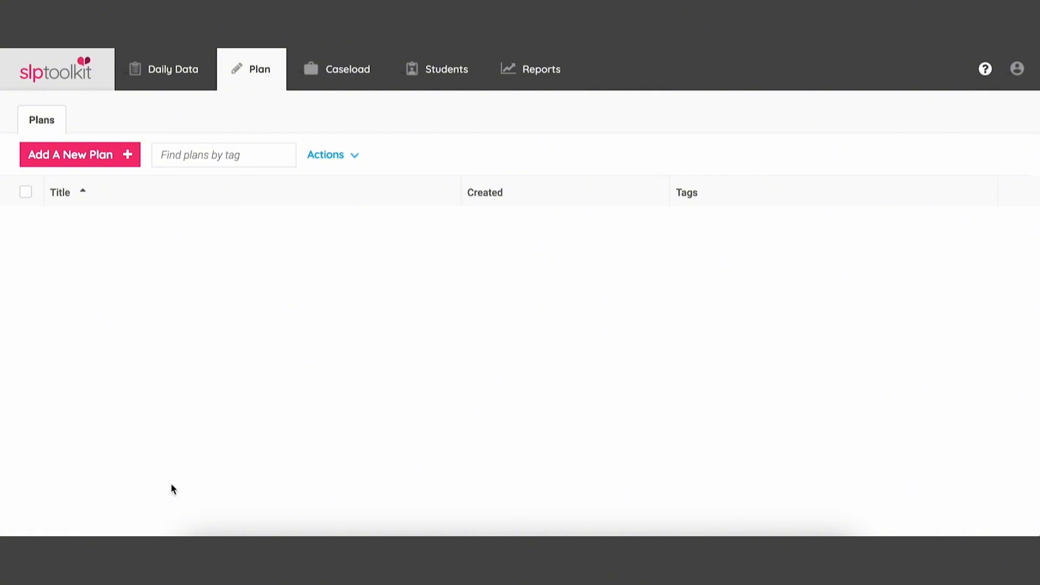
Step: Start a new plan from the template library, find templates named "summer" and select "How I spent My Summer Vacation"
left_click(120, 165)
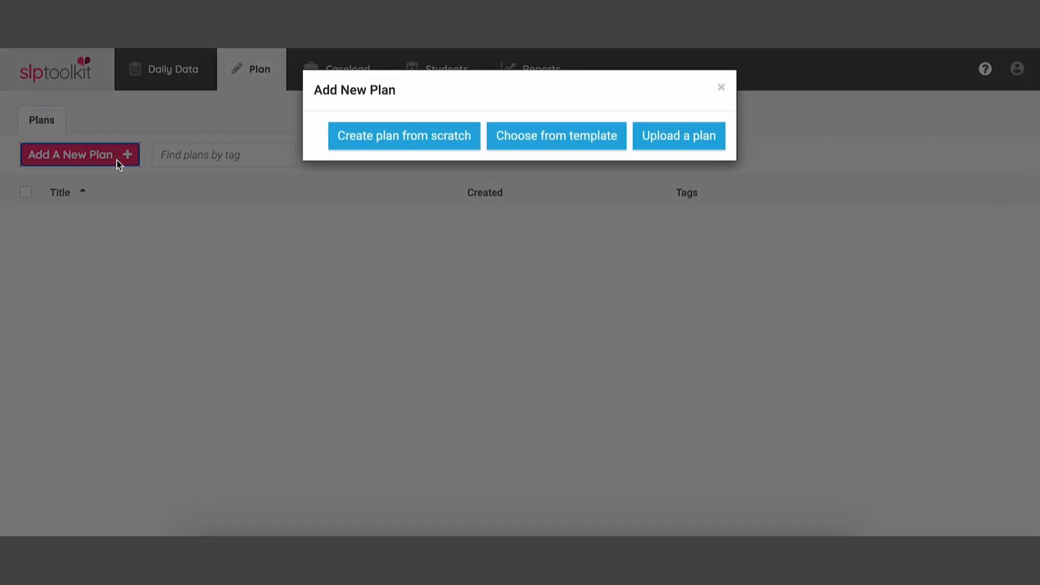
left_click(528, 144)
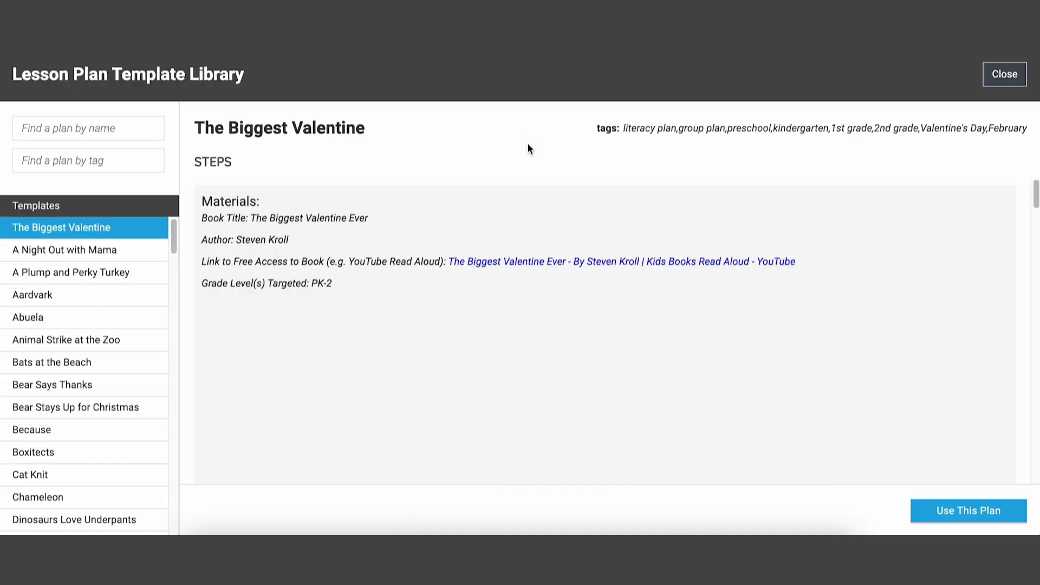
left_click(152, 128)
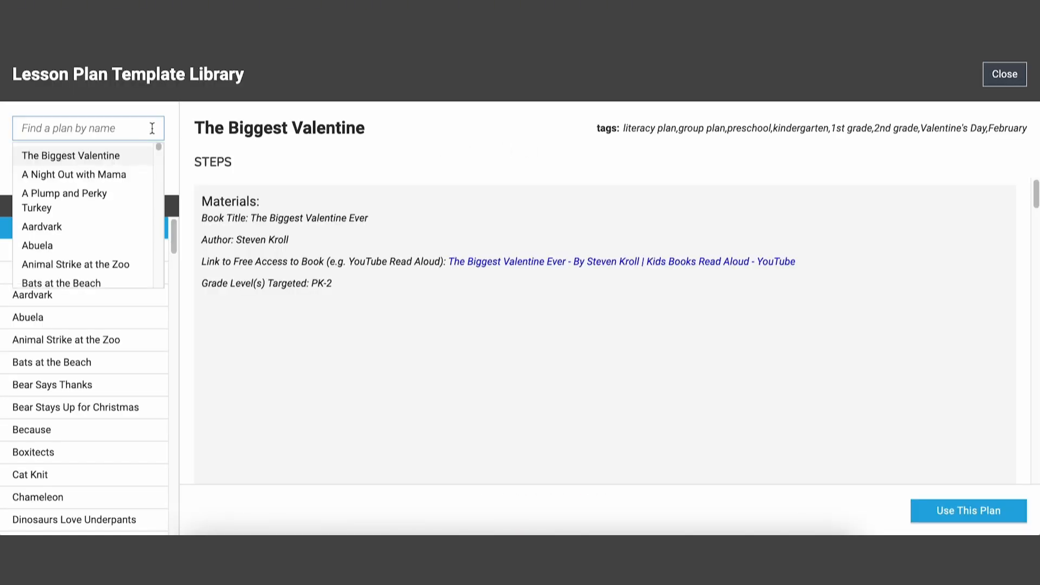
type("summer")
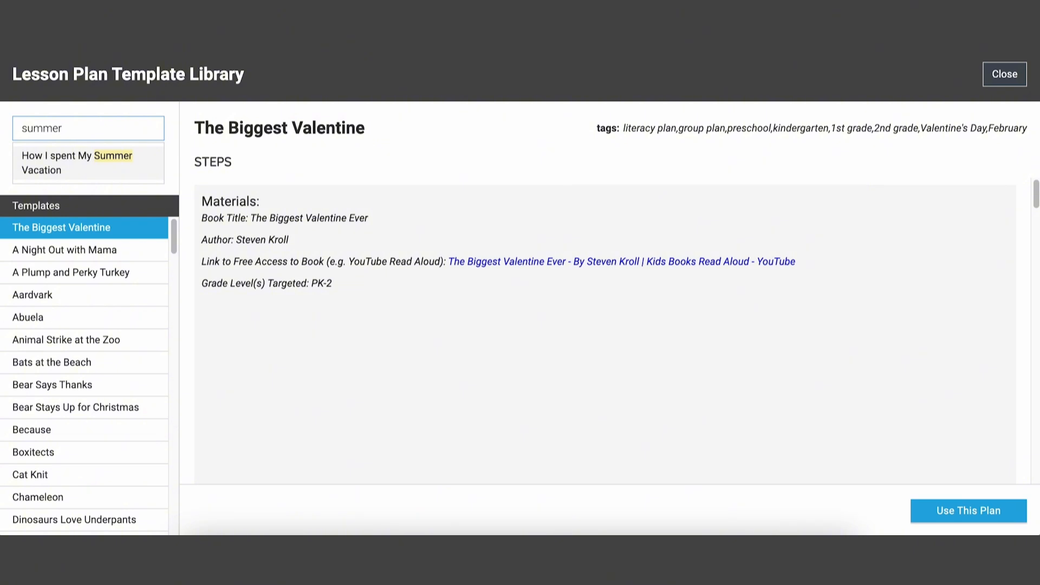
left_click(157, 168)
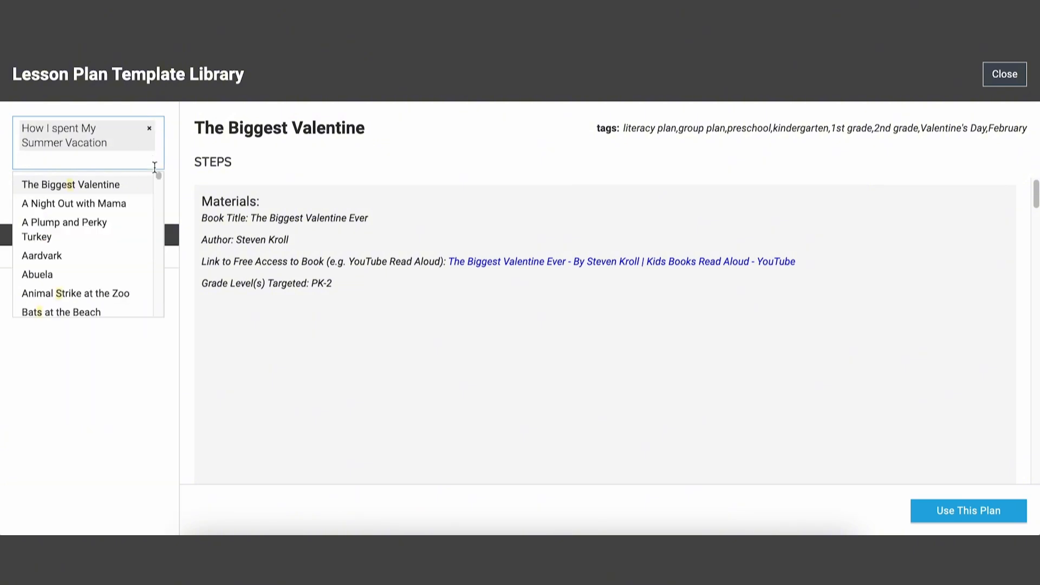
left_click(172, 194)
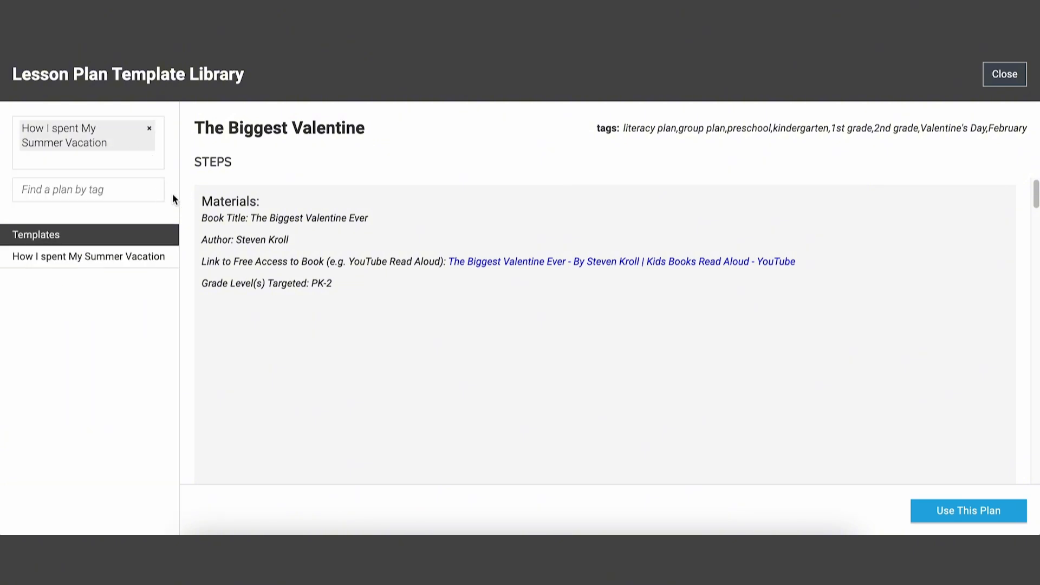
left_click(147, 263)
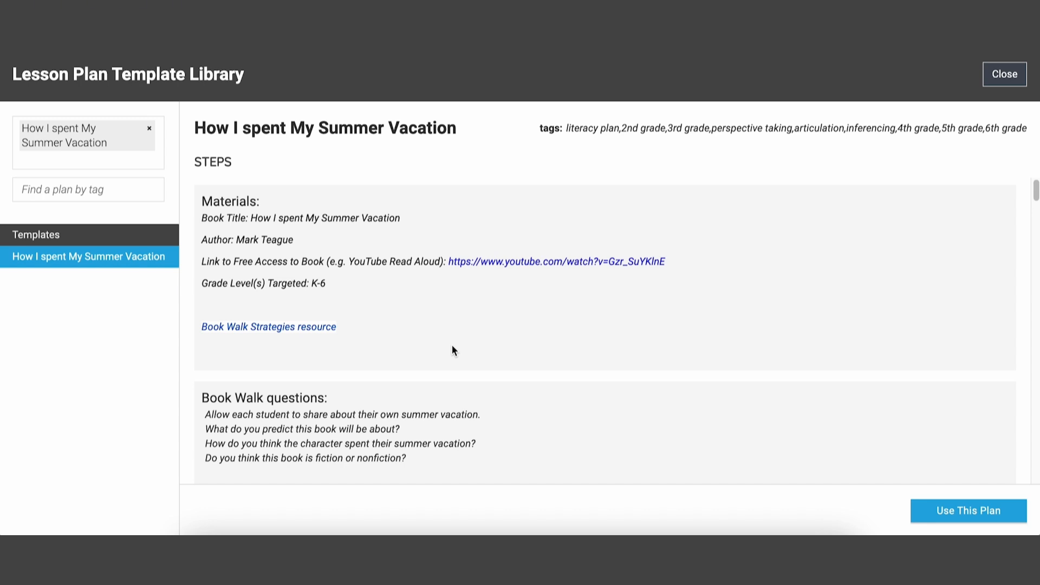
Step: Review the "How I spent My Summer Vacation" template, use it as a new plan and return to the plans list
scroll(453, 346, "down", 1)
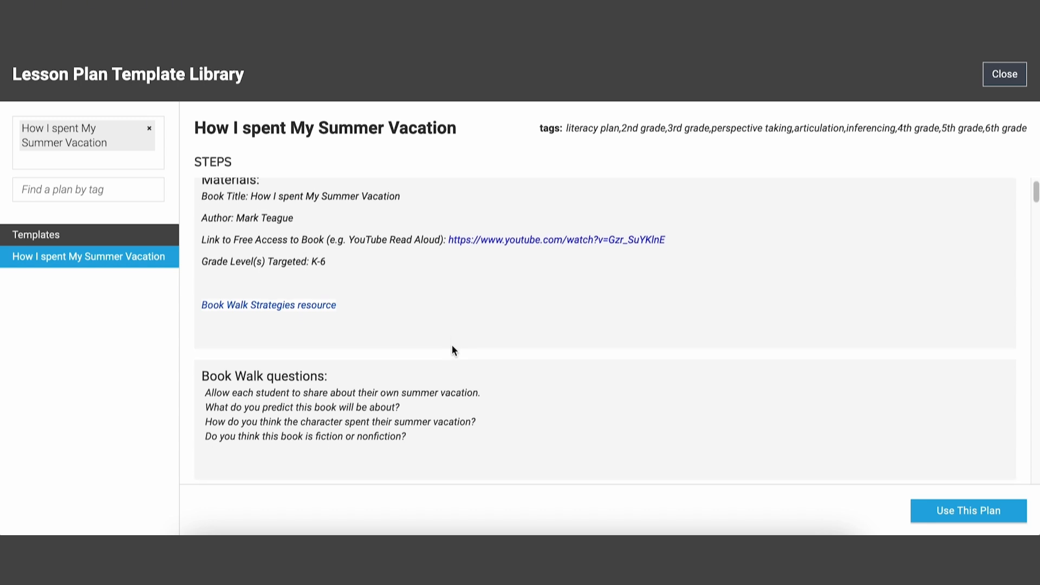
scroll(453, 349, "down", 5)
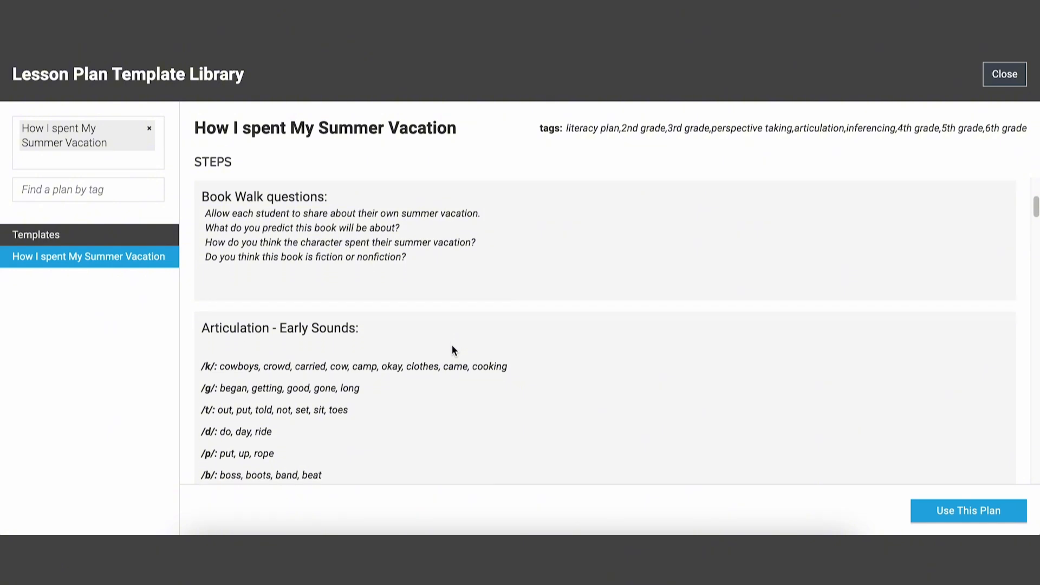
scroll(453, 350, "down", 3)
scroll(454, 351, "down", 3)
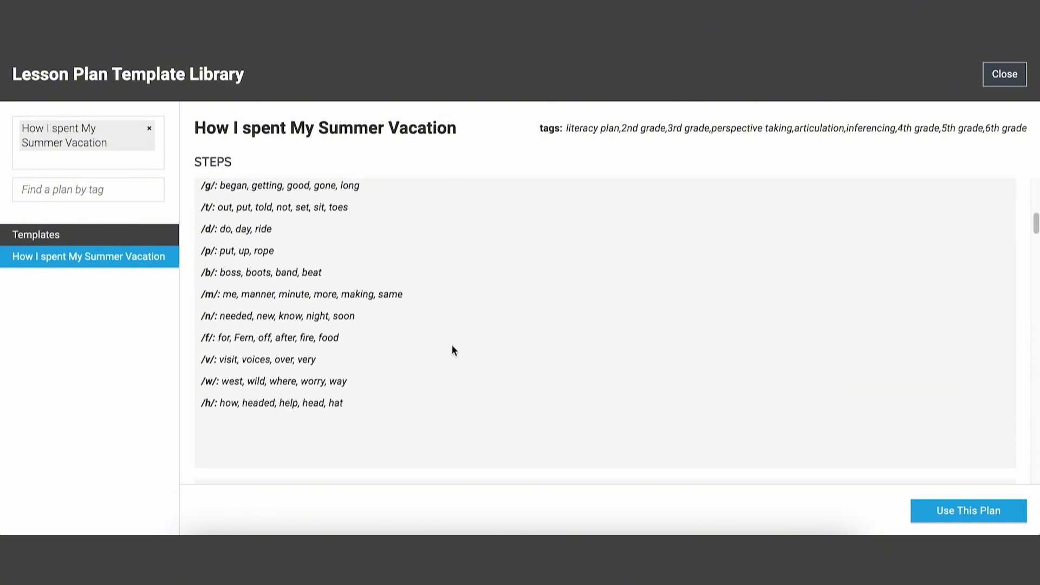
scroll(454, 350, "down", 2)
scroll(454, 351, "down", 4)
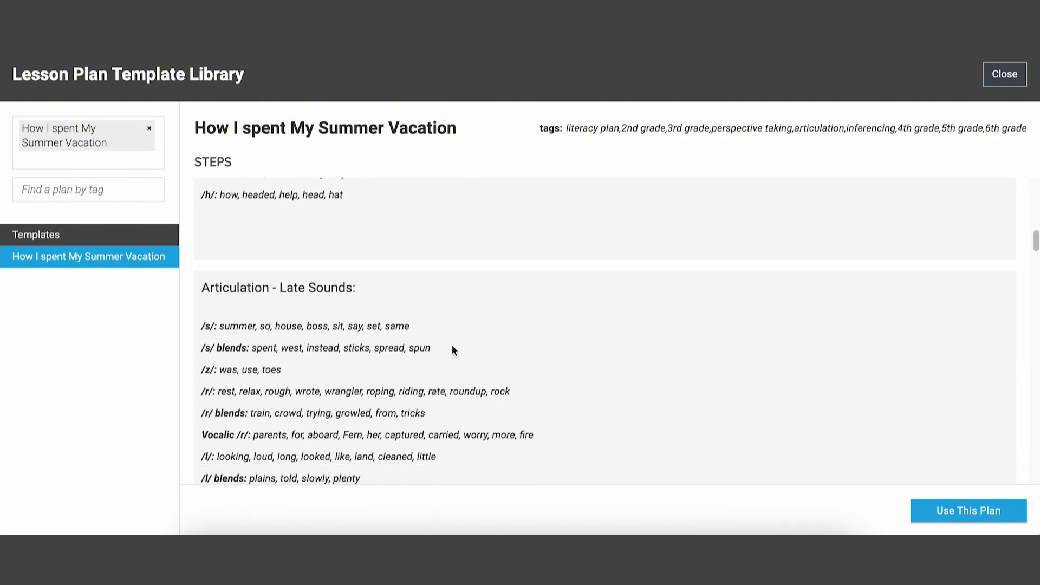
scroll(454, 349, "down", 2)
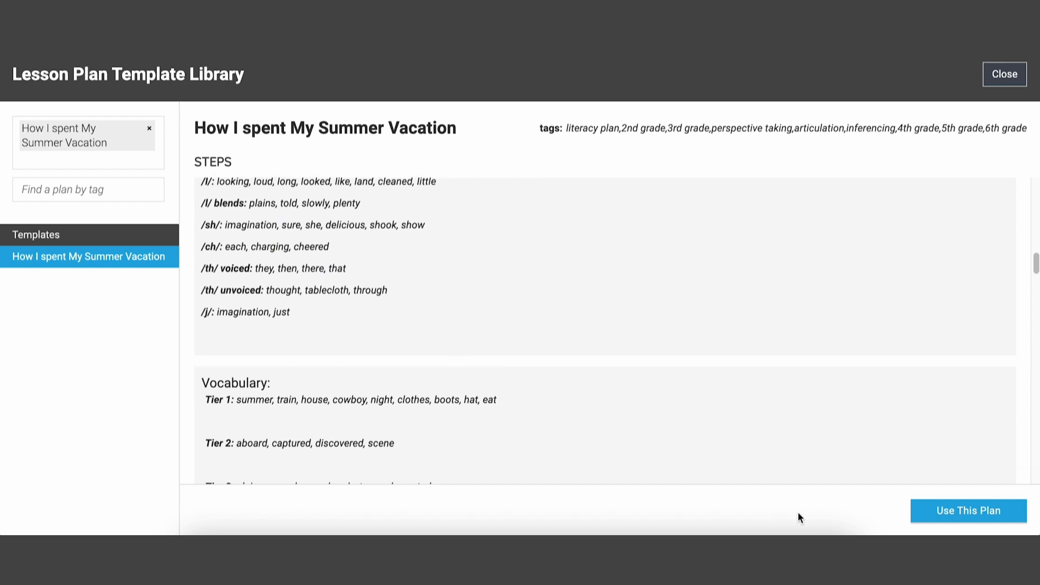
left_click(921, 517)
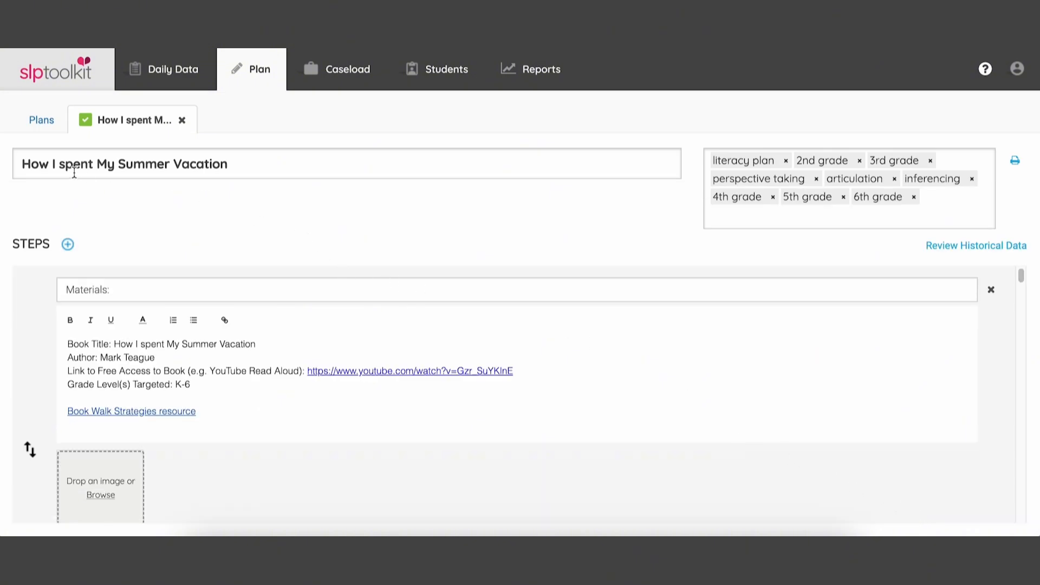
left_click(50, 122)
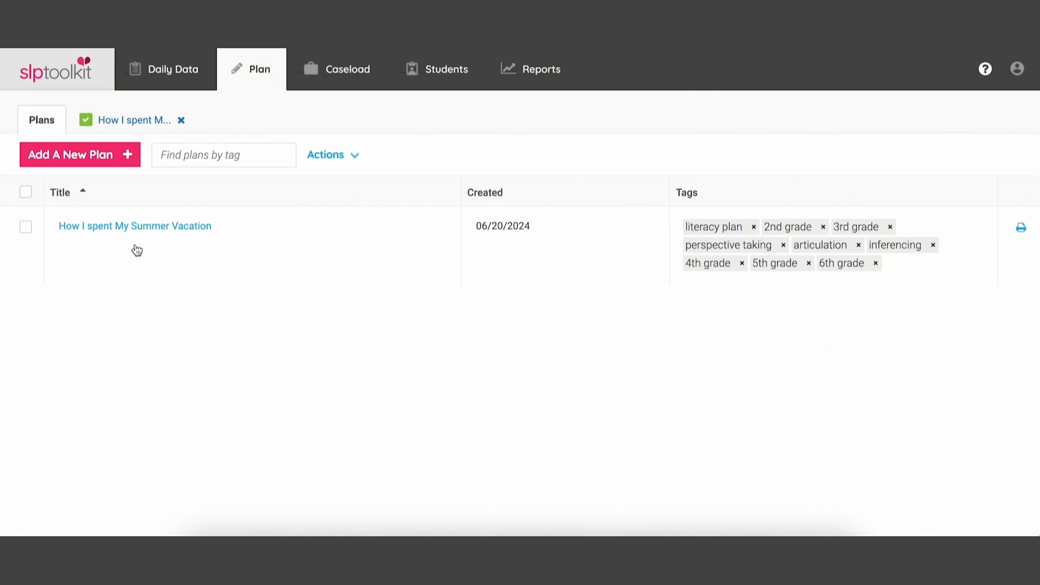
left_click(1021, 229)
Step: Upload the Back to School plan by importing its .tkjp file from the Downloads folder
left_click(97, 164)
left_click(675, 145)
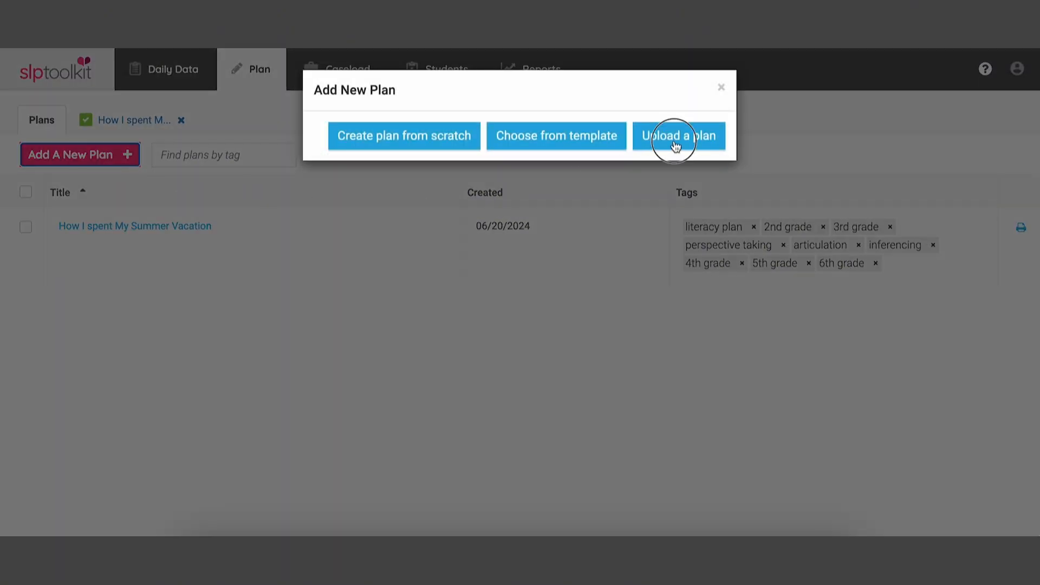
left_click(559, 165)
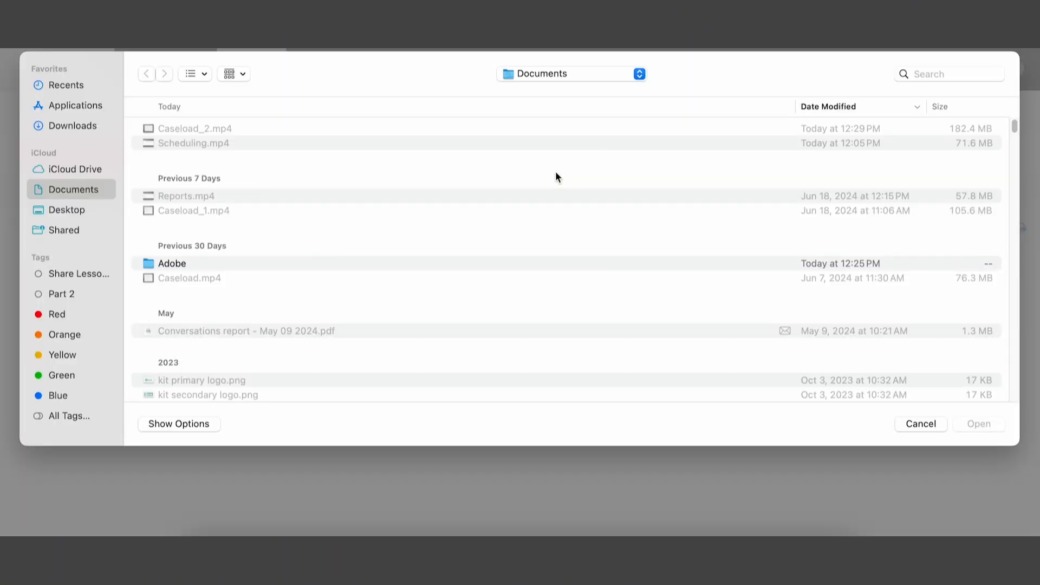
left_click(83, 125)
double_click(220, 128)
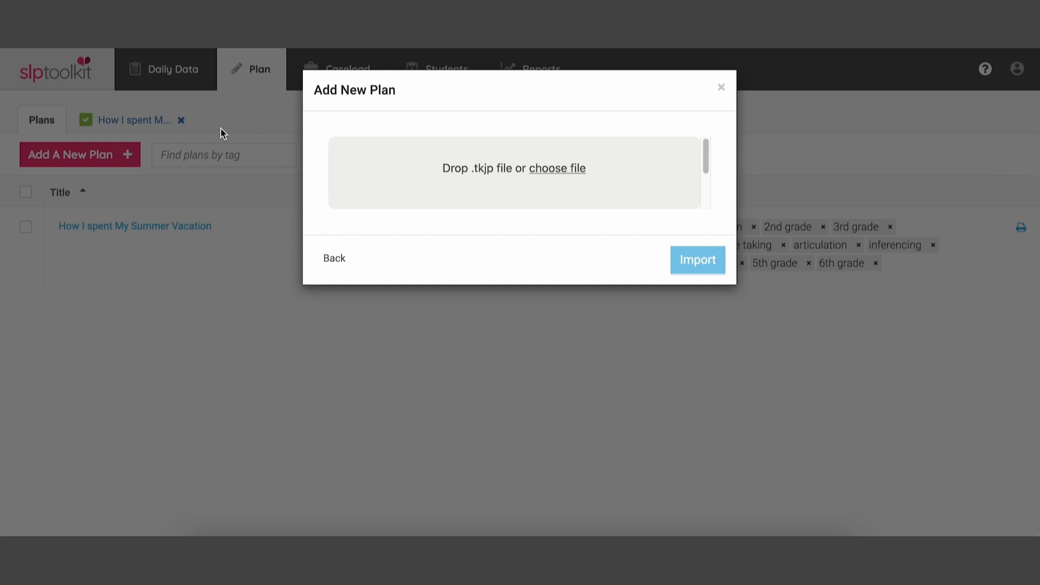
left_click(701, 260)
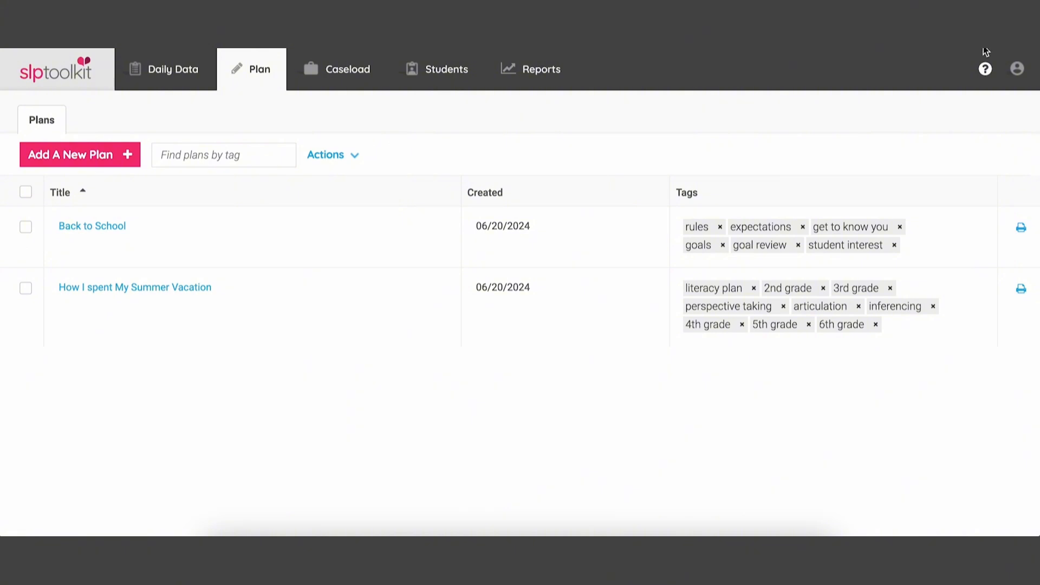
Step: Search the help center for "toolkit treasures" and open the Toolkit Treasures article
left_click(984, 74)
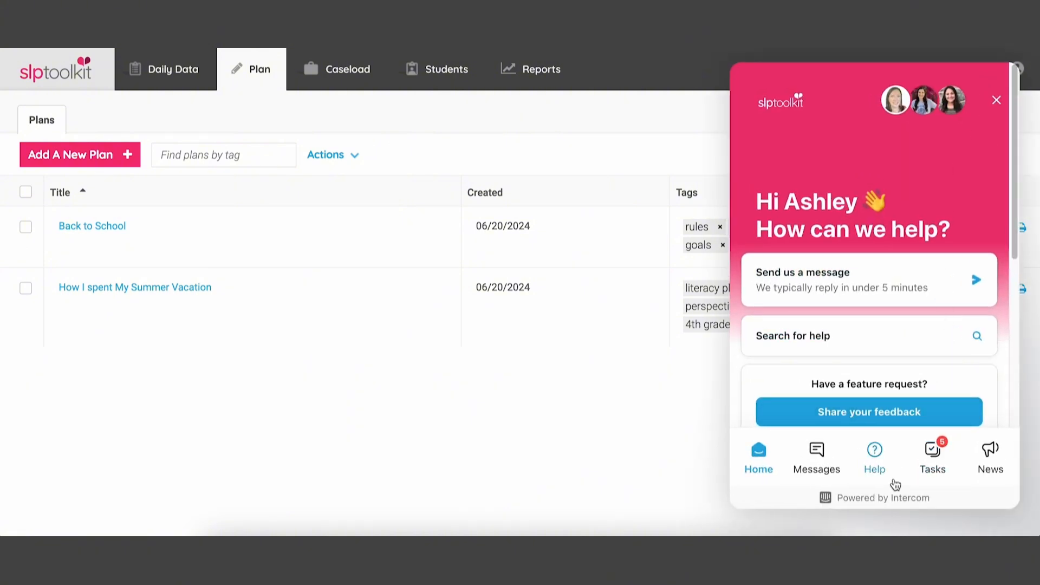
left_click(875, 461)
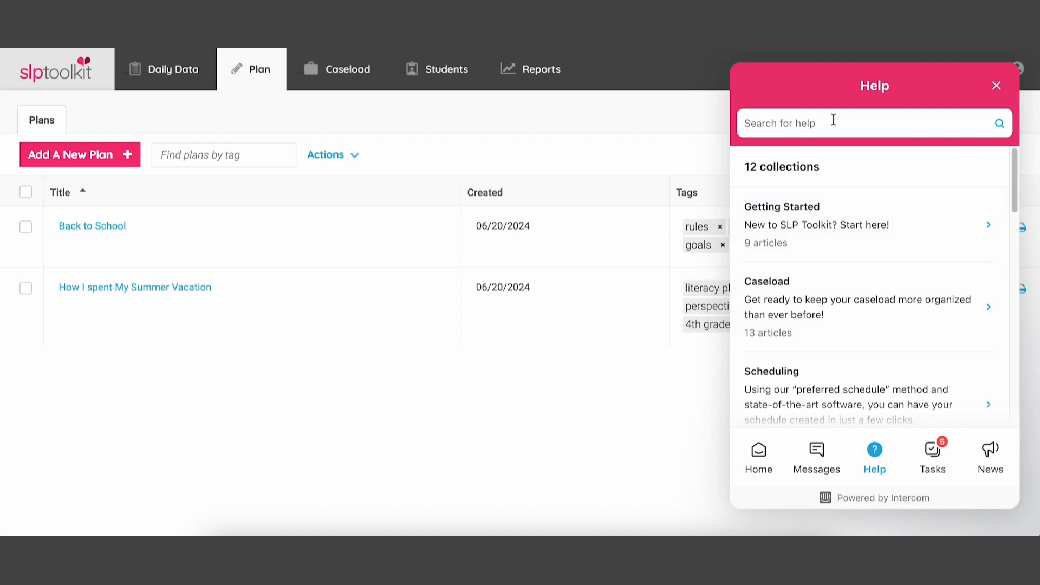
left_click(834, 124)
type("toolkit treasures")
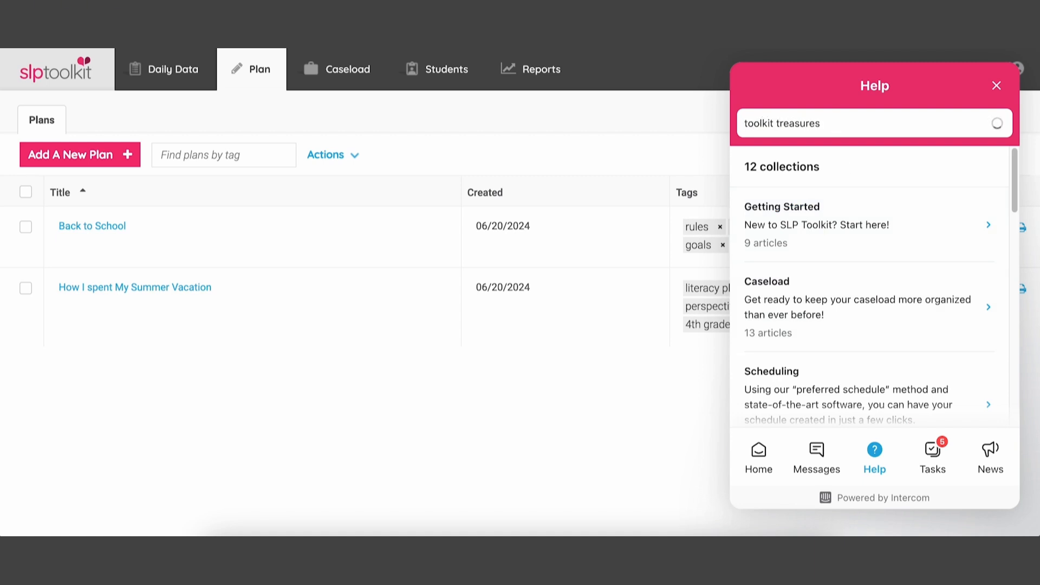
left_click(829, 170)
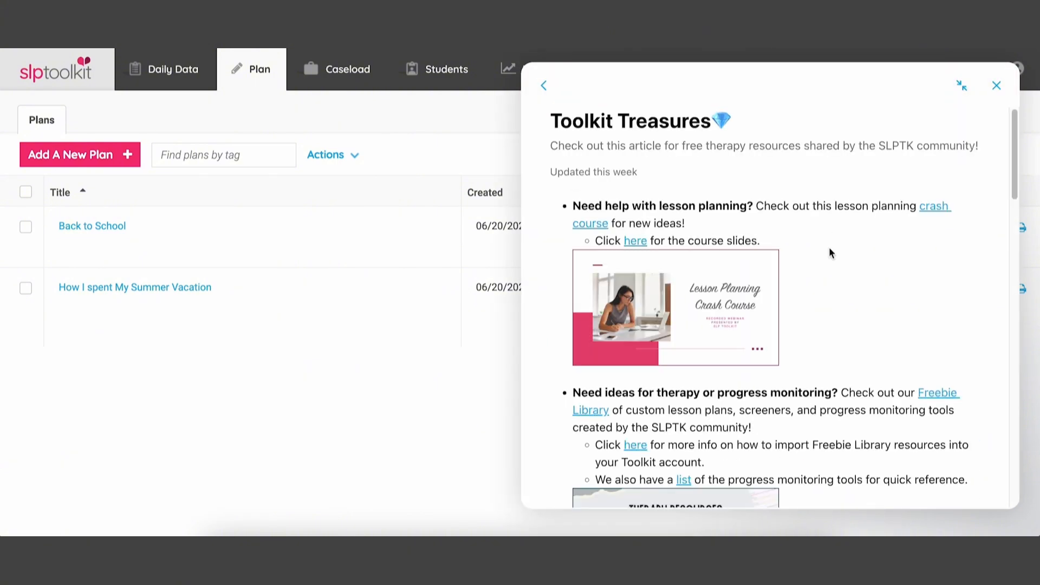
Step: Open the Therapy Resources presentation from the Toolkit Treasures article and go to its Lesson Plans spreadsheet
scroll(830, 249, "down", 2)
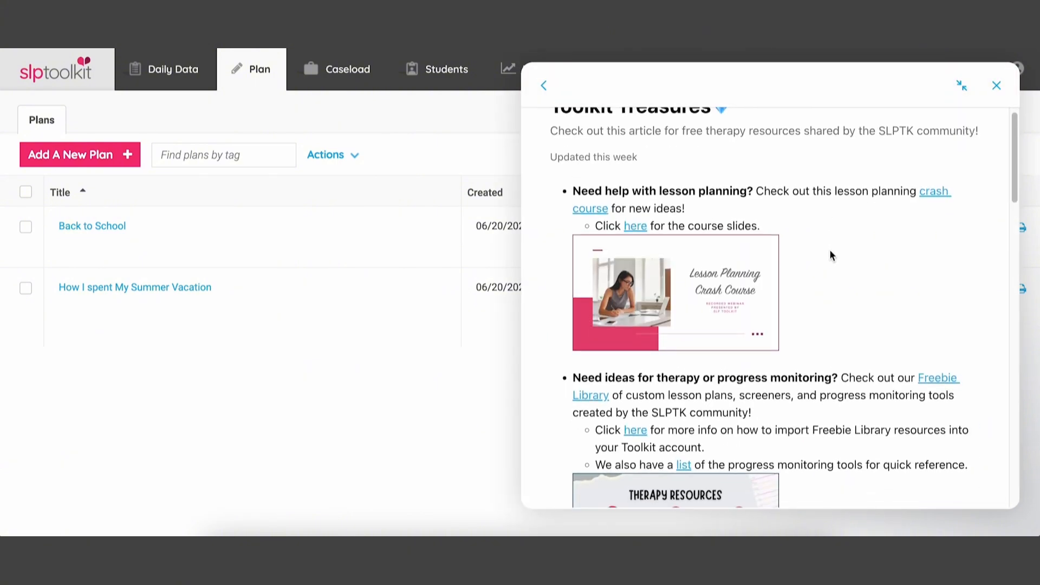
scroll(830, 249, "down", 3)
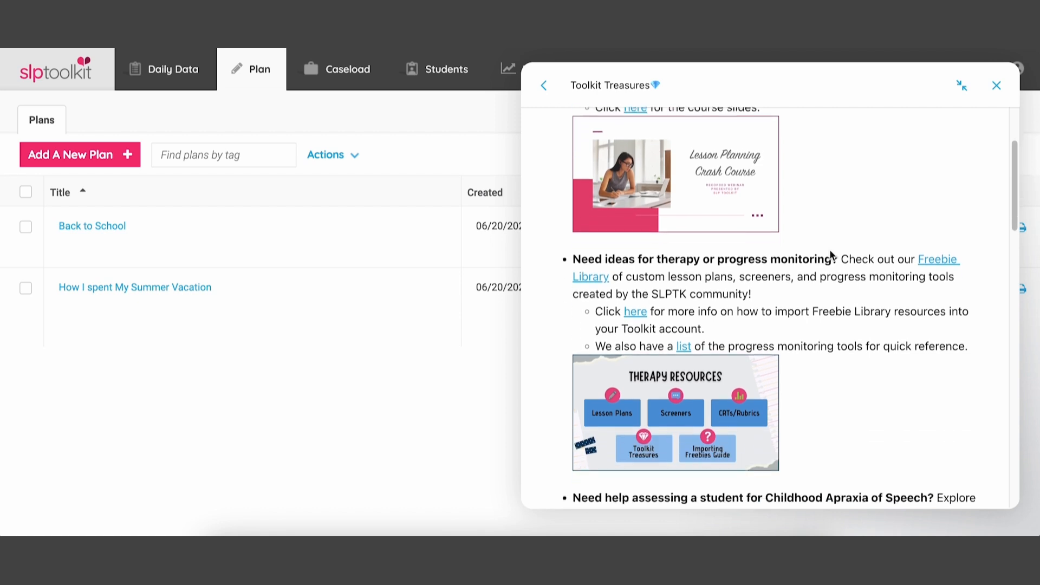
scroll(832, 255, "down", 4)
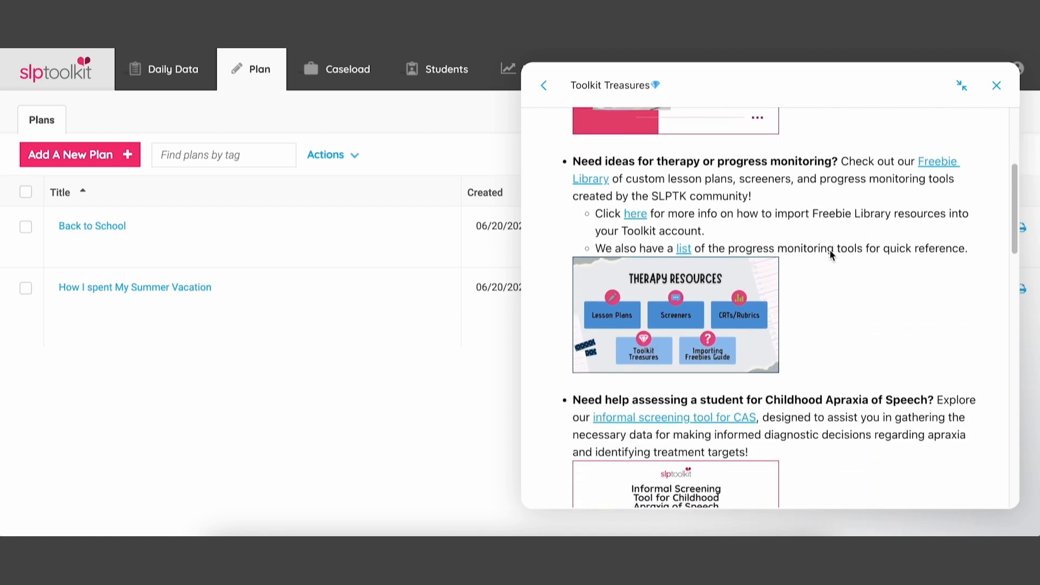
left_click(699, 277)
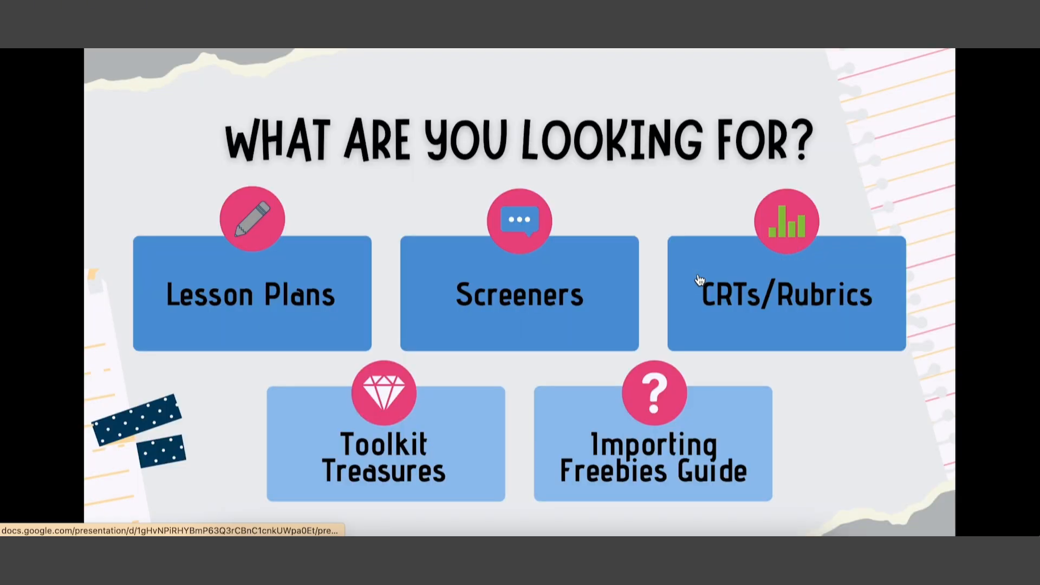
left_click(275, 293)
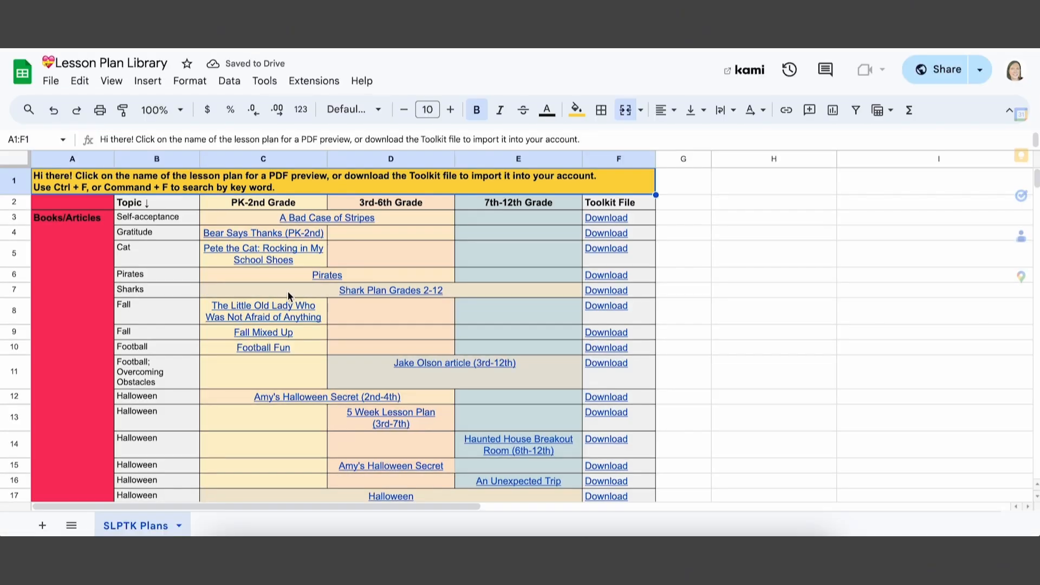
Step: Preview the "A Bad Case of Stripes" lesson plan and download its Toolkit file from Google Drive
mouse_move(347, 219)
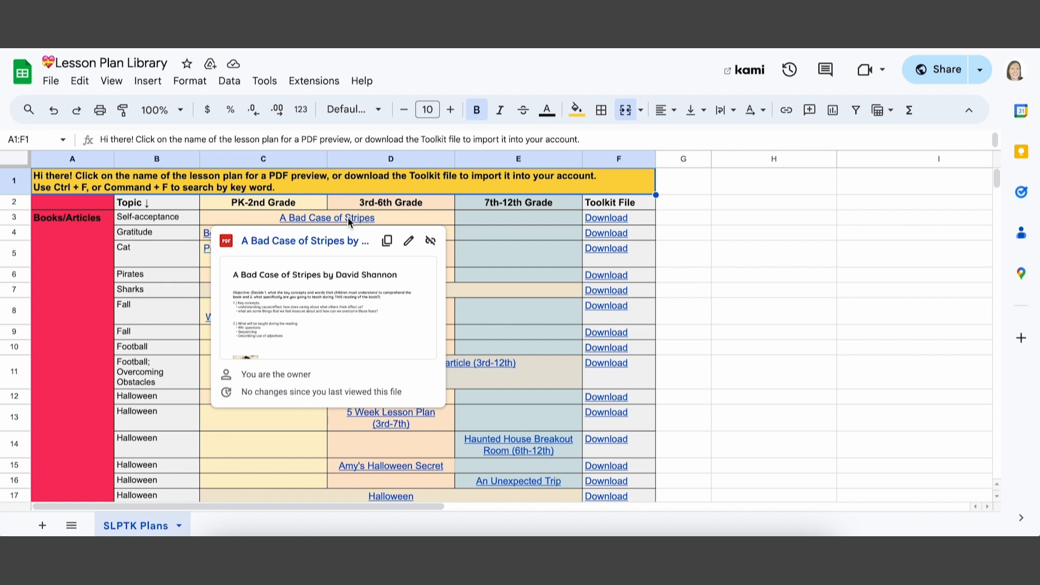
left_click(623, 222)
left_click(644, 240)
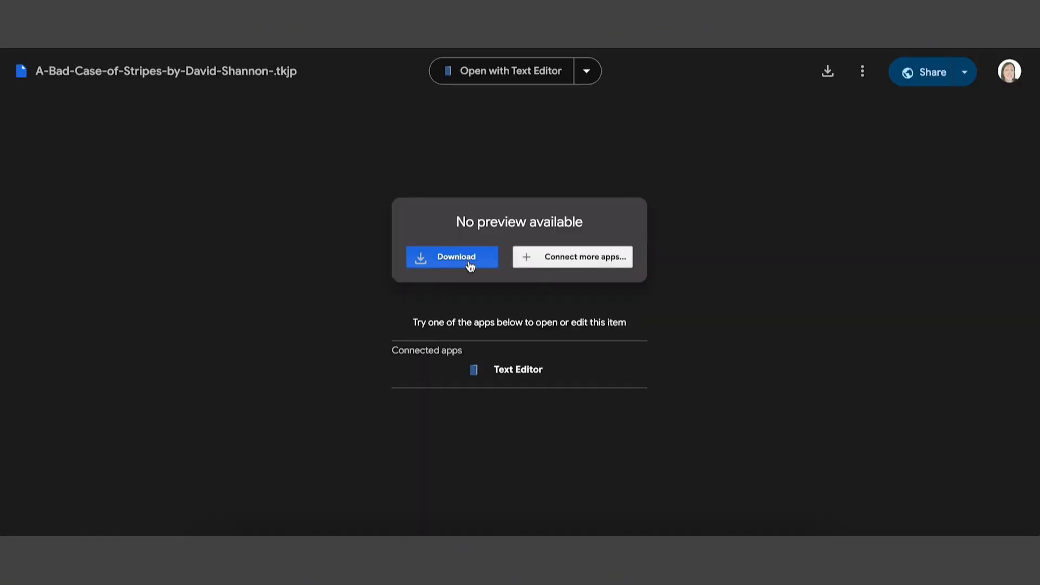
left_click(469, 262)
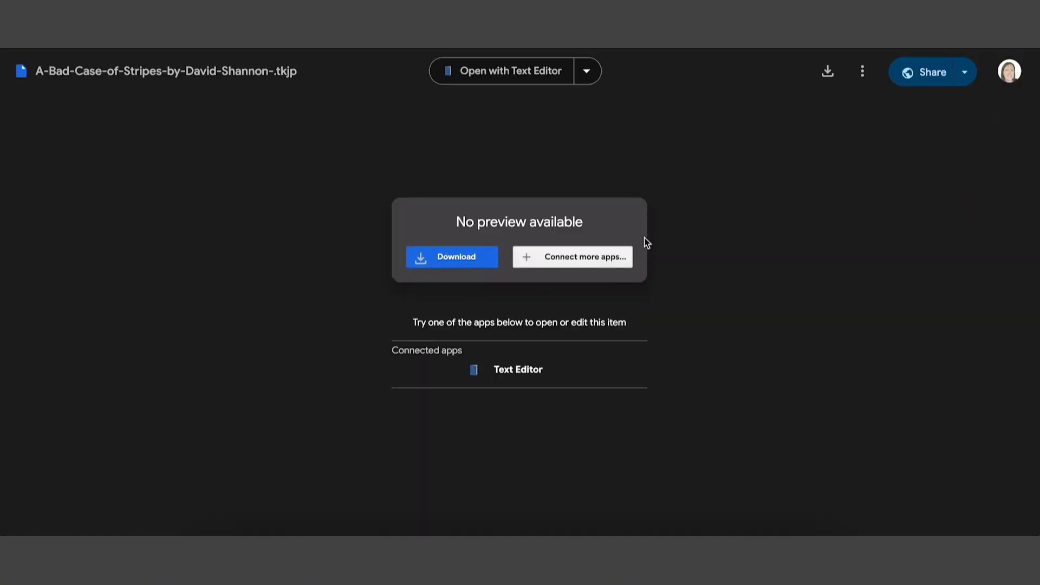